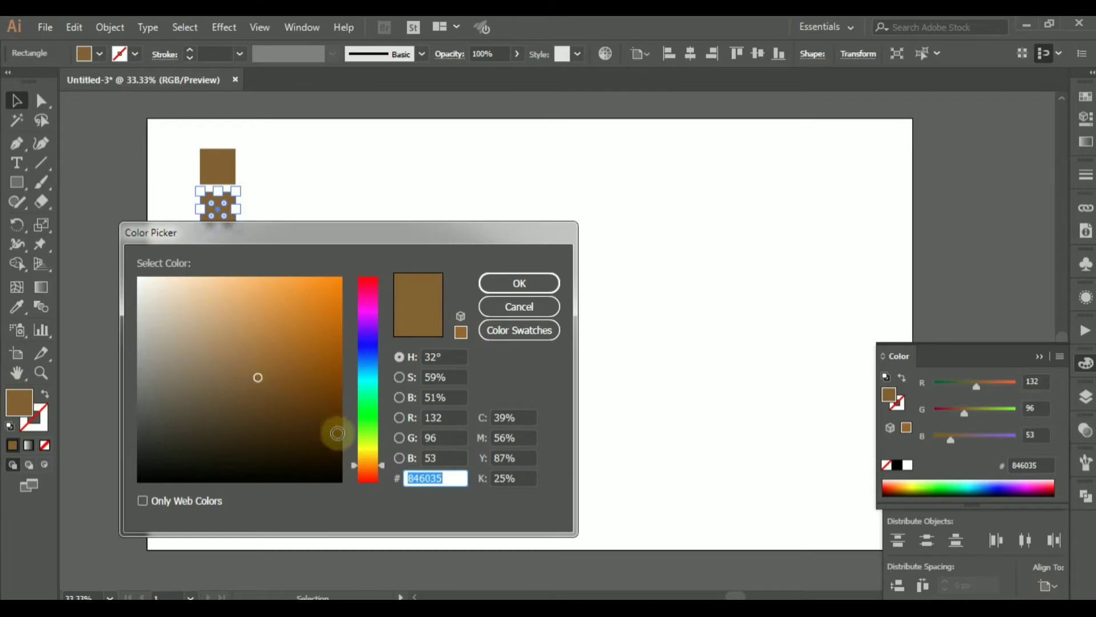
# - Recolour the second square to the lighter golden brown AA8B4F and deselect it
pyautogui.click(367, 460)
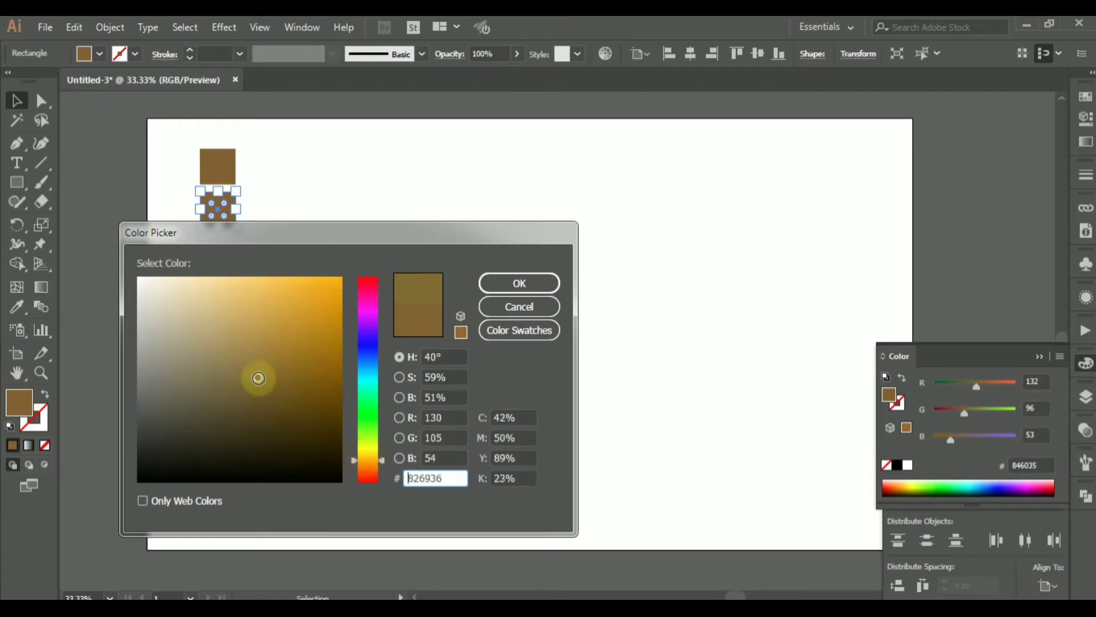
pyautogui.moveTo(257, 375); pyautogui.dragTo(248, 351)
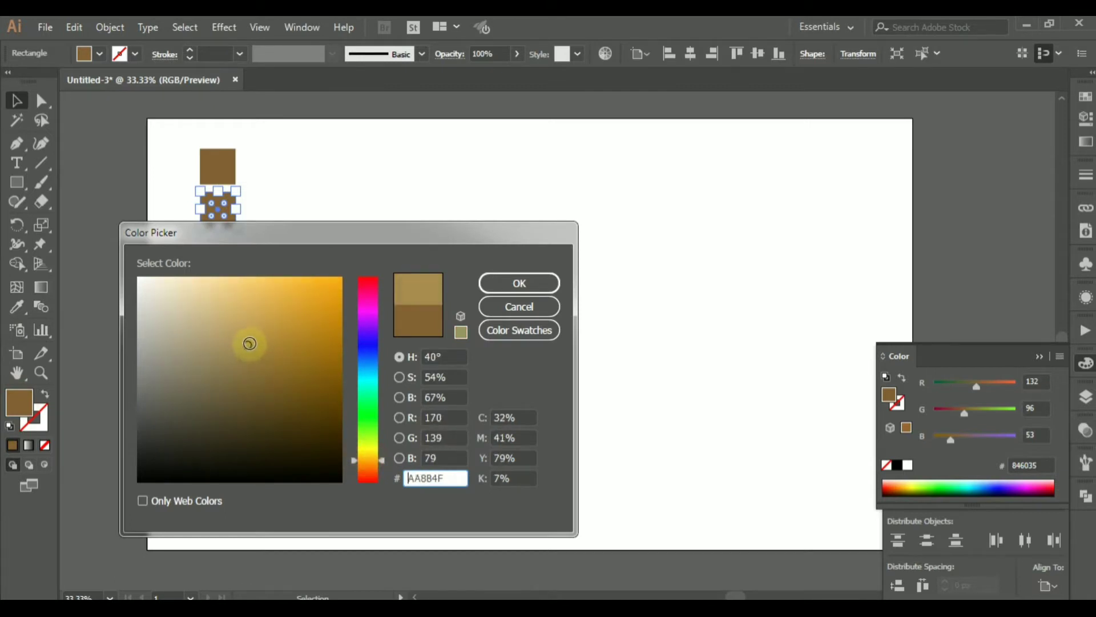
pyautogui.click(509, 284)
pyautogui.click(330, 284)
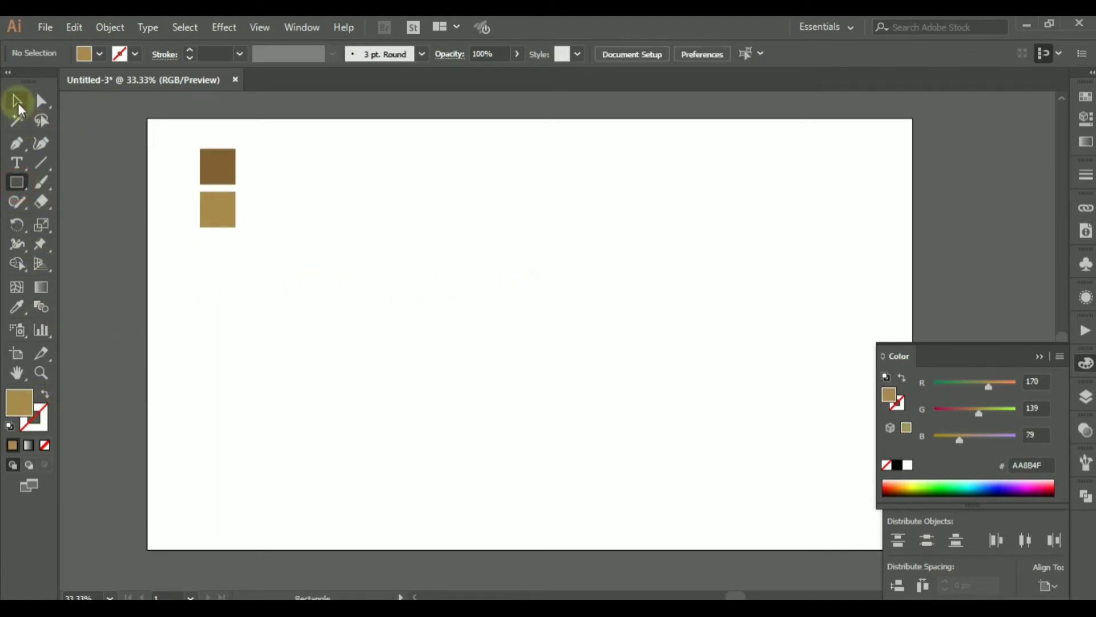
# - Duplicate the golden-brown square directly below itself and recolour the copy to light tan C4A46C
pyautogui.moveTo(212, 210); pyautogui.dragTo(228, 254)
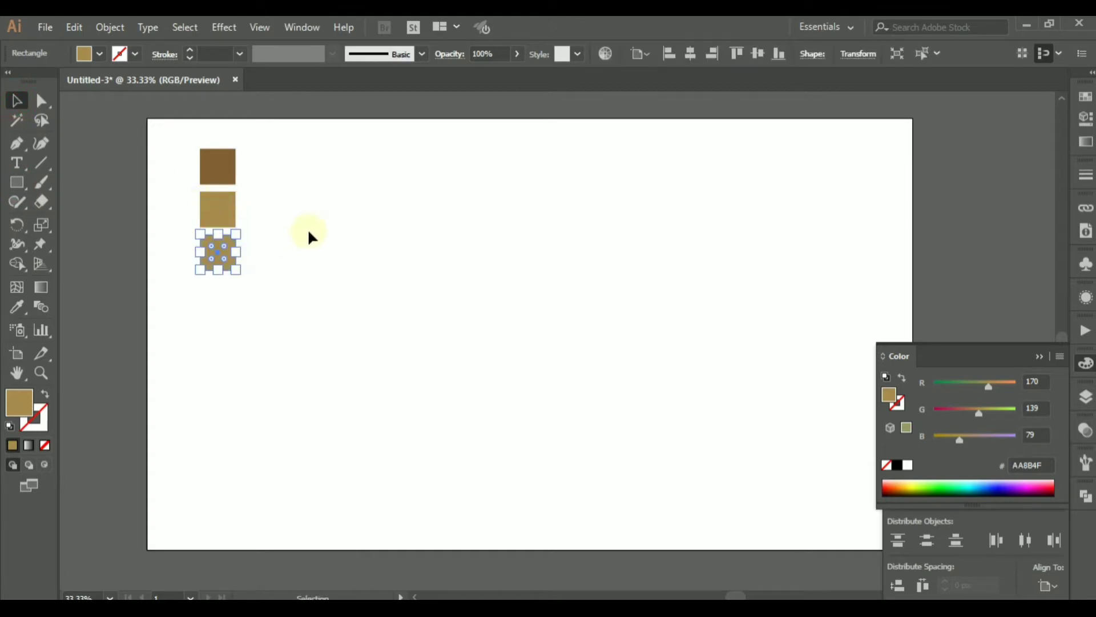
pyautogui.click(309, 236)
pyautogui.click(233, 259)
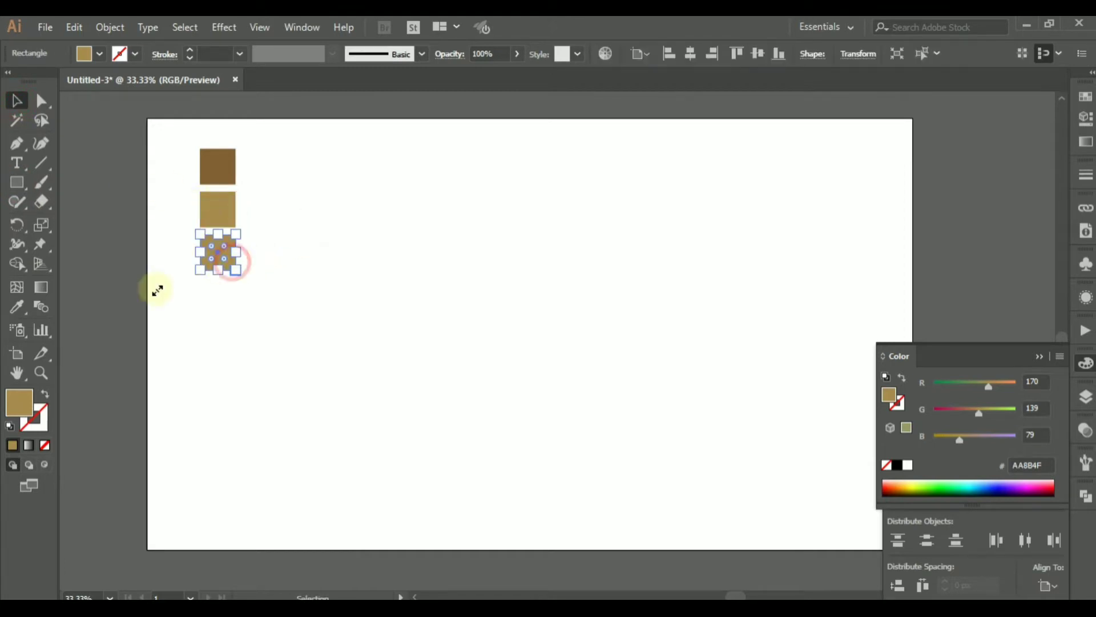
pyautogui.doubleClick(14, 411)
pyautogui.moveTo(230, 358); pyautogui.dragTo(227, 320)
pyautogui.click(482, 283)
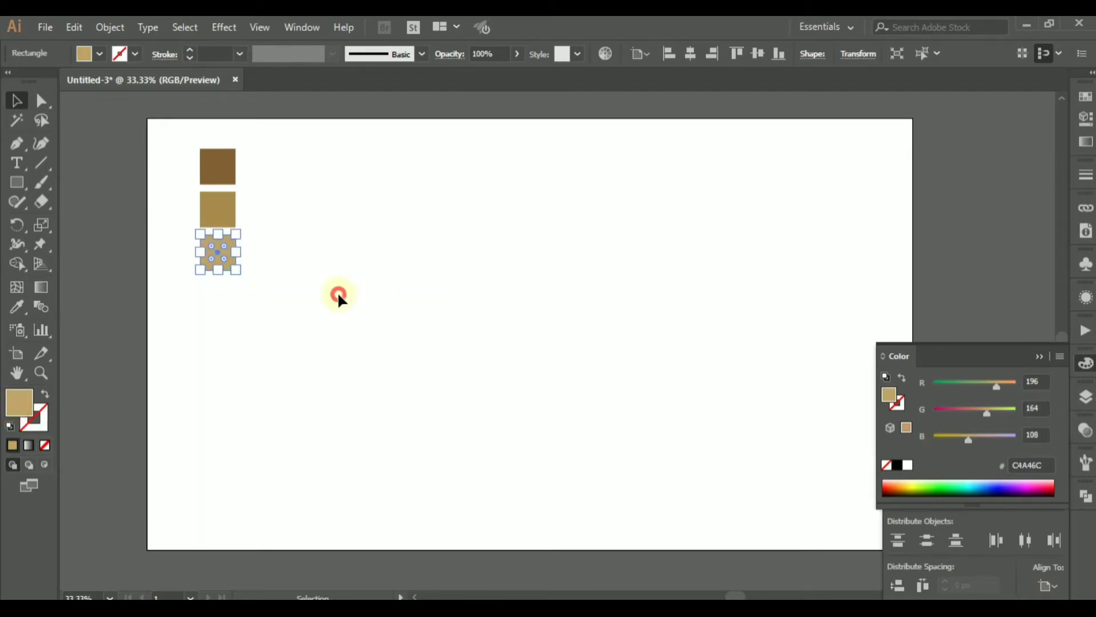
pyautogui.click(340, 297)
# - Check the fill hex code of each of the three squares in the Color Picker, from the darkest to the lightest
pyautogui.click(220, 167)
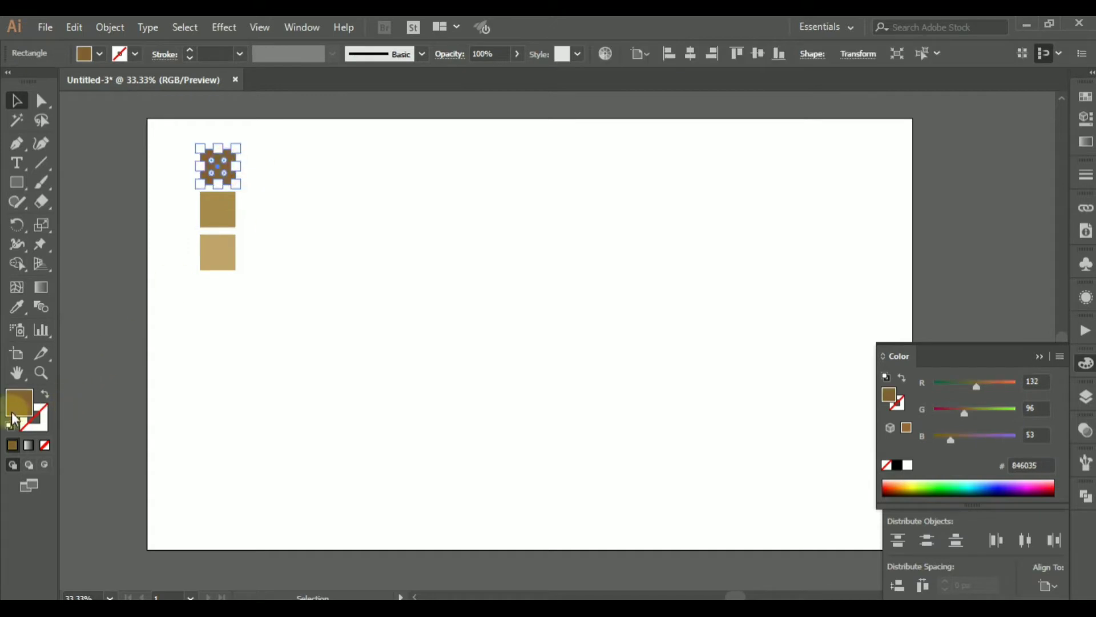
pyautogui.doubleClick(19, 410)
pyautogui.moveTo(454, 478); pyautogui.dragTo(403, 475)
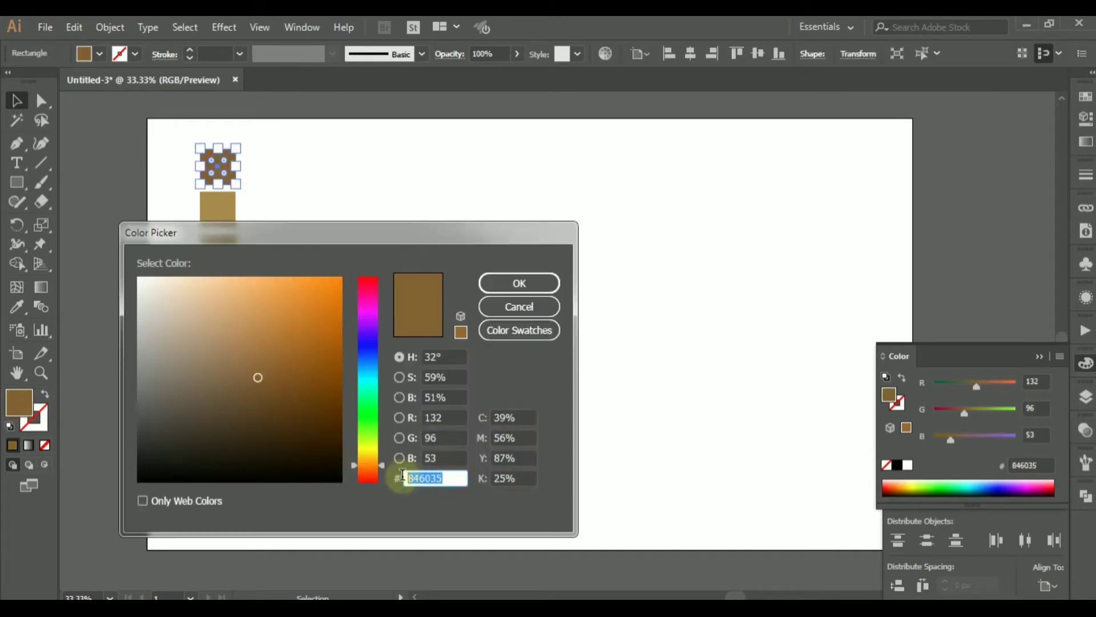
pyautogui.click(509, 289)
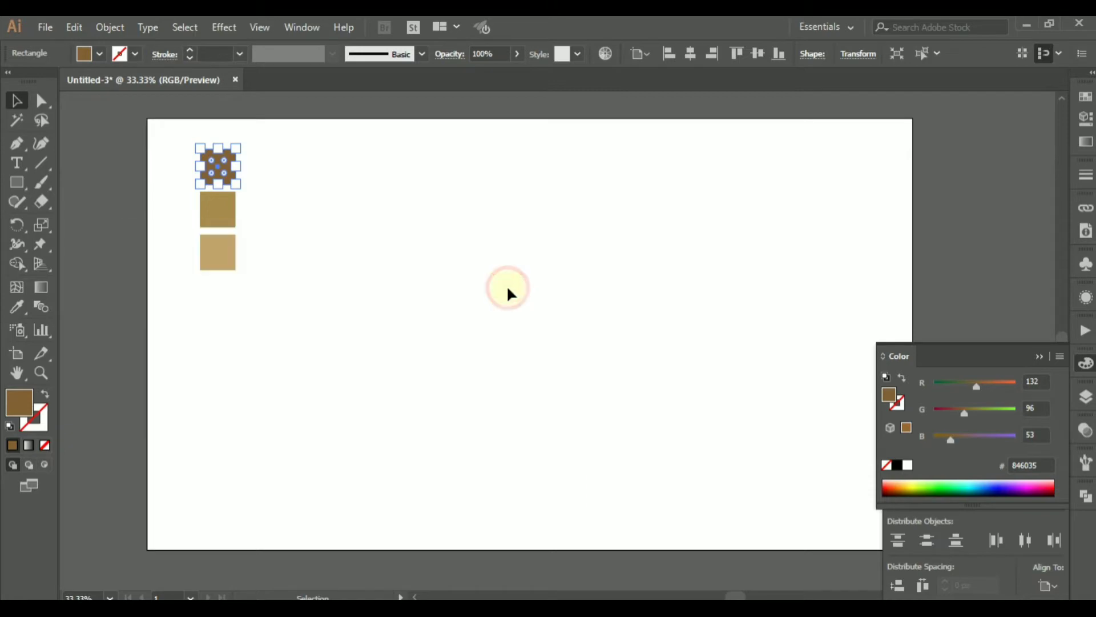
pyautogui.click(222, 213)
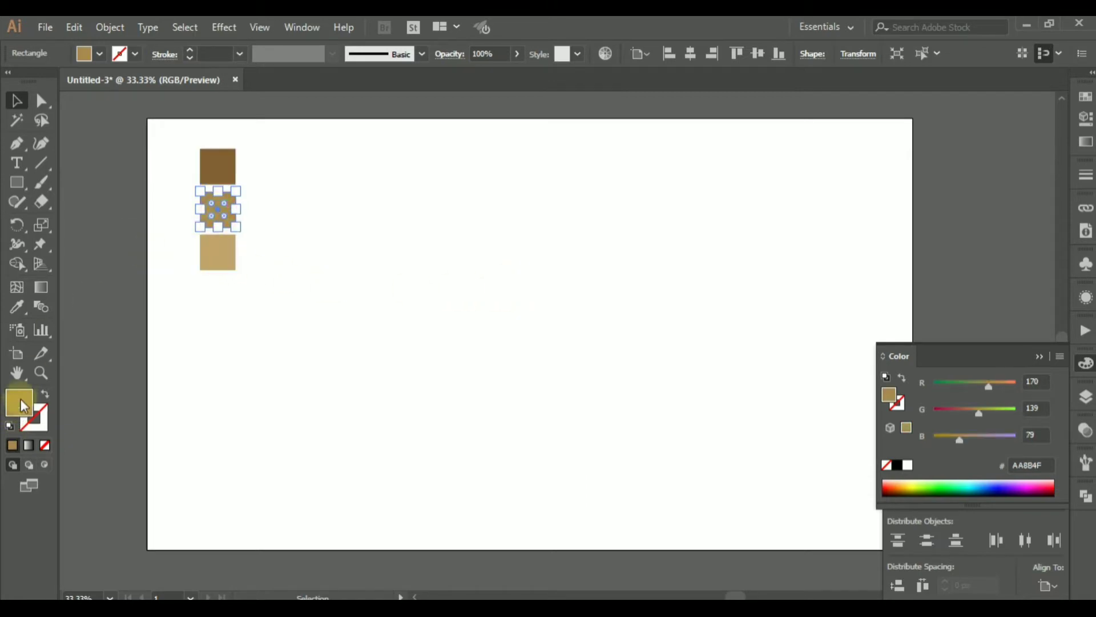
pyautogui.doubleClick(21, 397)
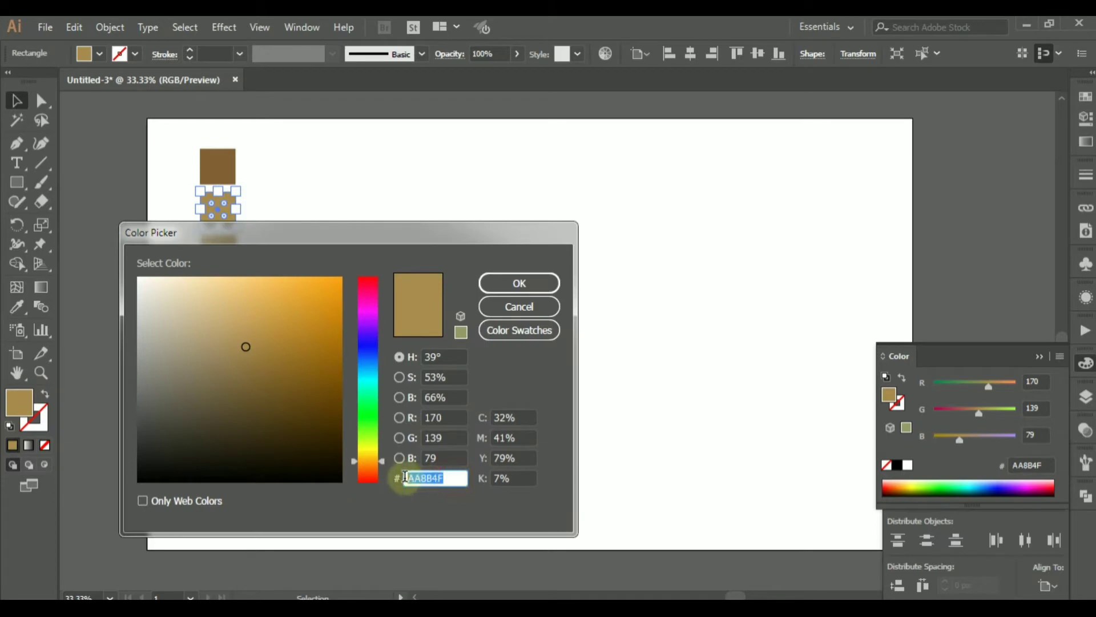
pyautogui.click(518, 285)
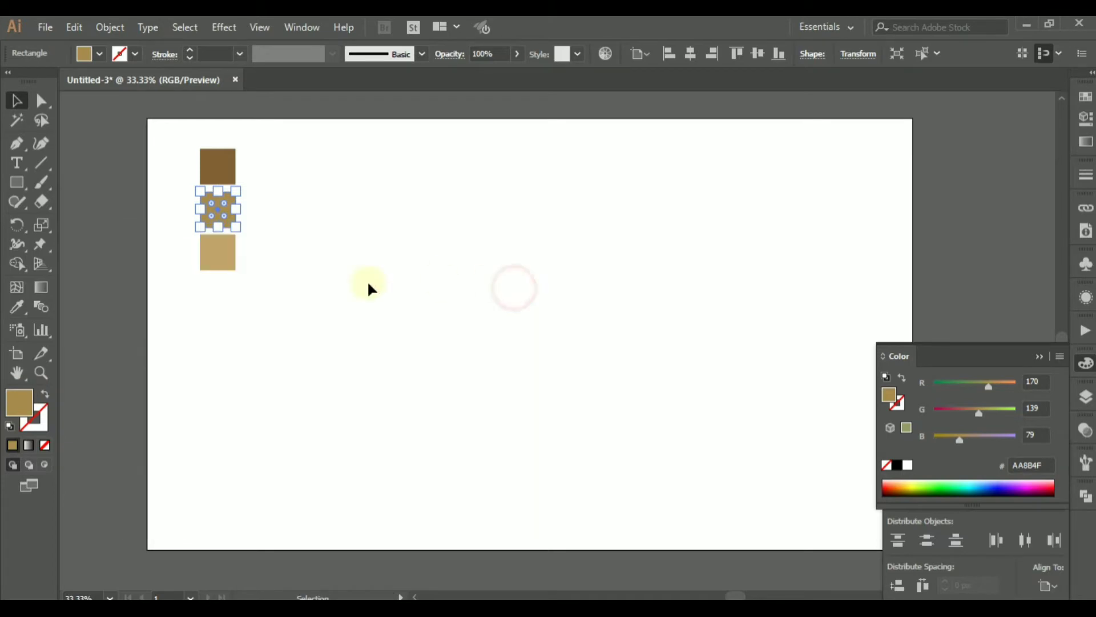
pyautogui.click(218, 265)
pyautogui.doubleClick(21, 411)
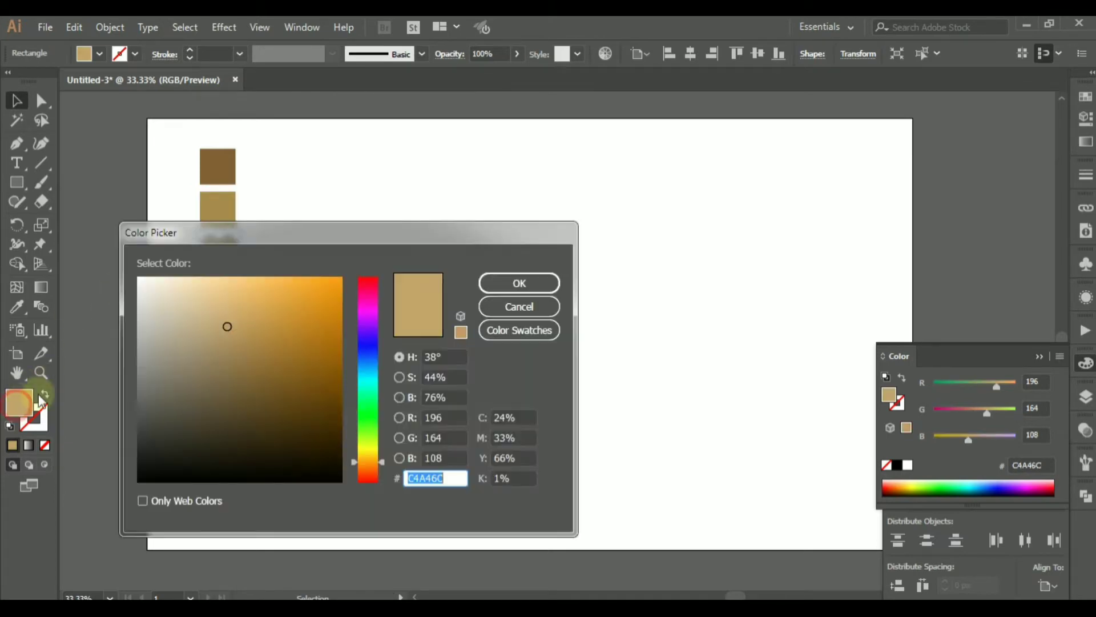
pyautogui.doubleClick(403, 477)
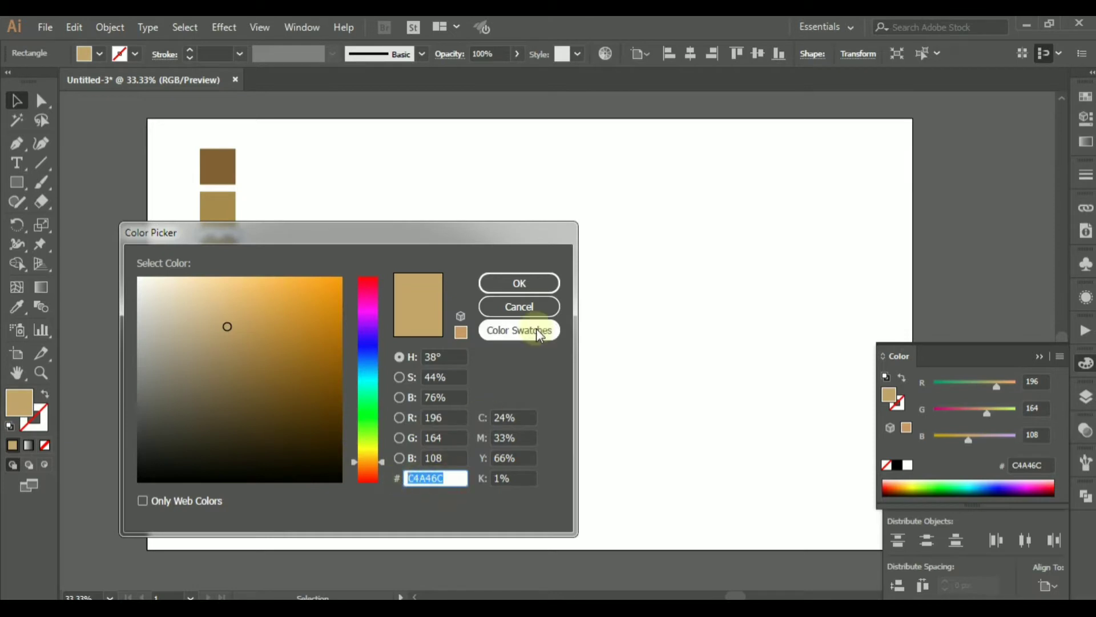
pyautogui.click(539, 283)
pyautogui.click(347, 238)
# - Create a swatch colour group named "classic tv color" from the three selected squares, using Selected Artwork
pyautogui.moveTo(281, 146); pyautogui.dragTo(227, 277)
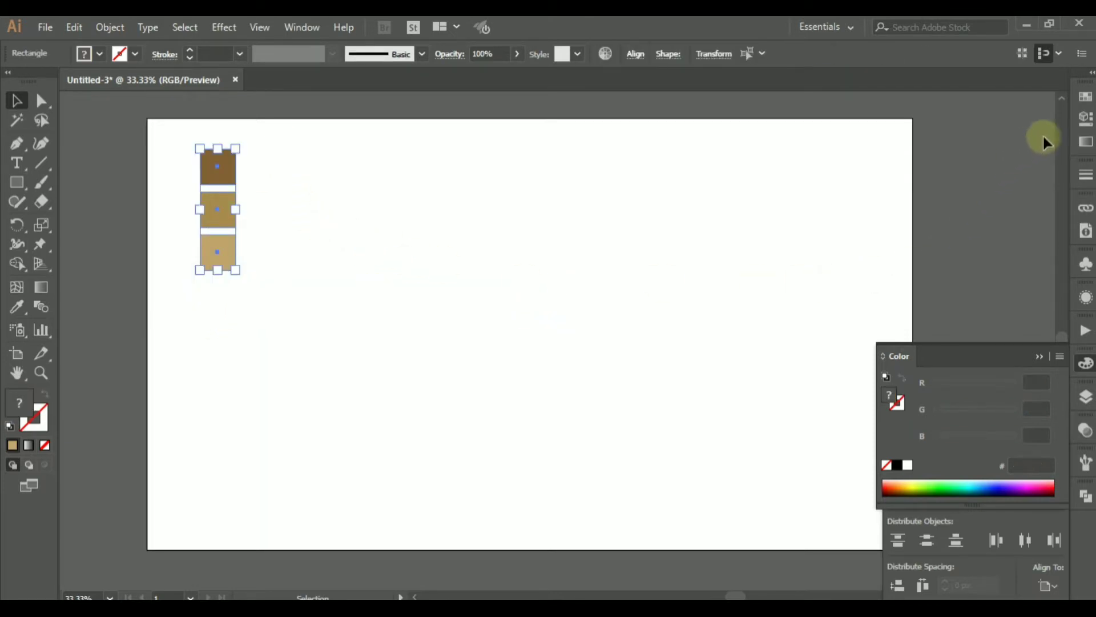
pyautogui.click(1087, 103)
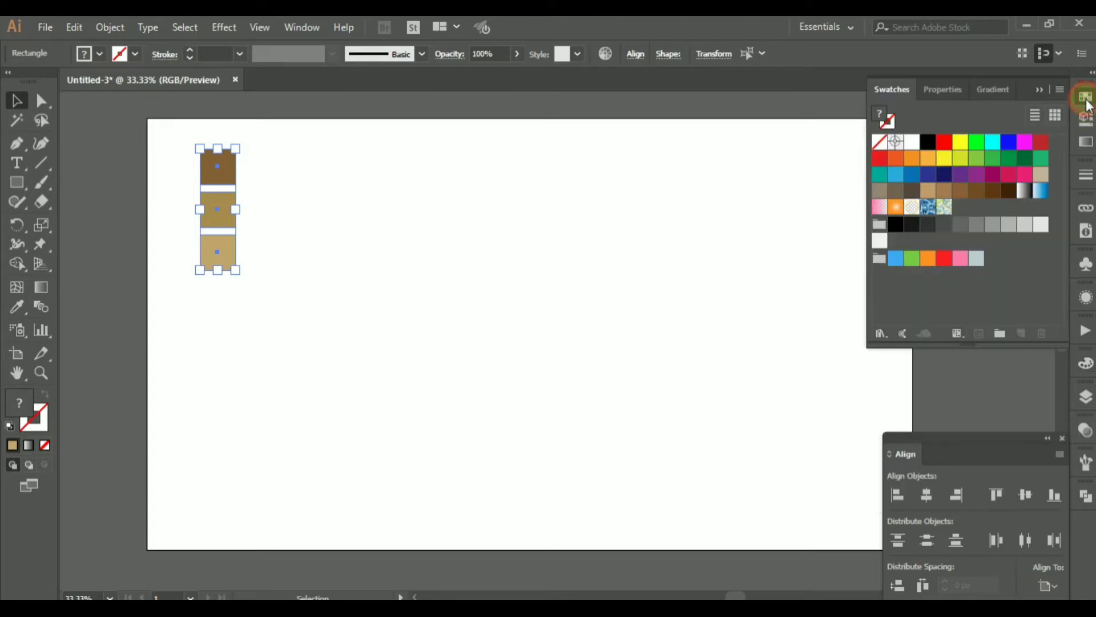
pyautogui.click(1000, 334)
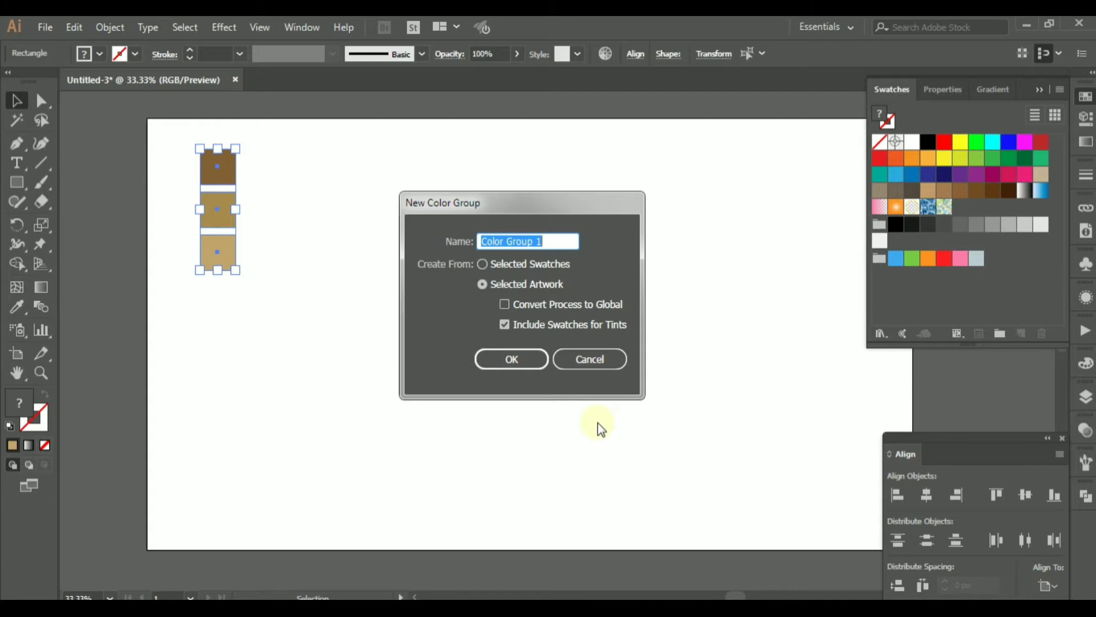
pyautogui.write('classic tv color')
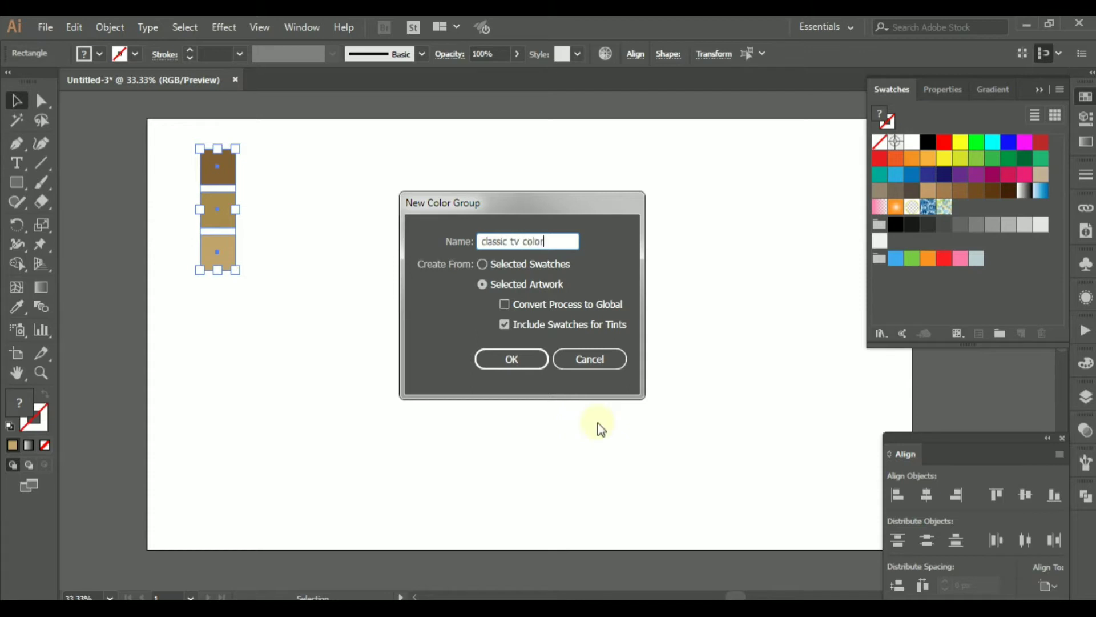
pyautogui.click(528, 358)
pyautogui.click(604, 320)
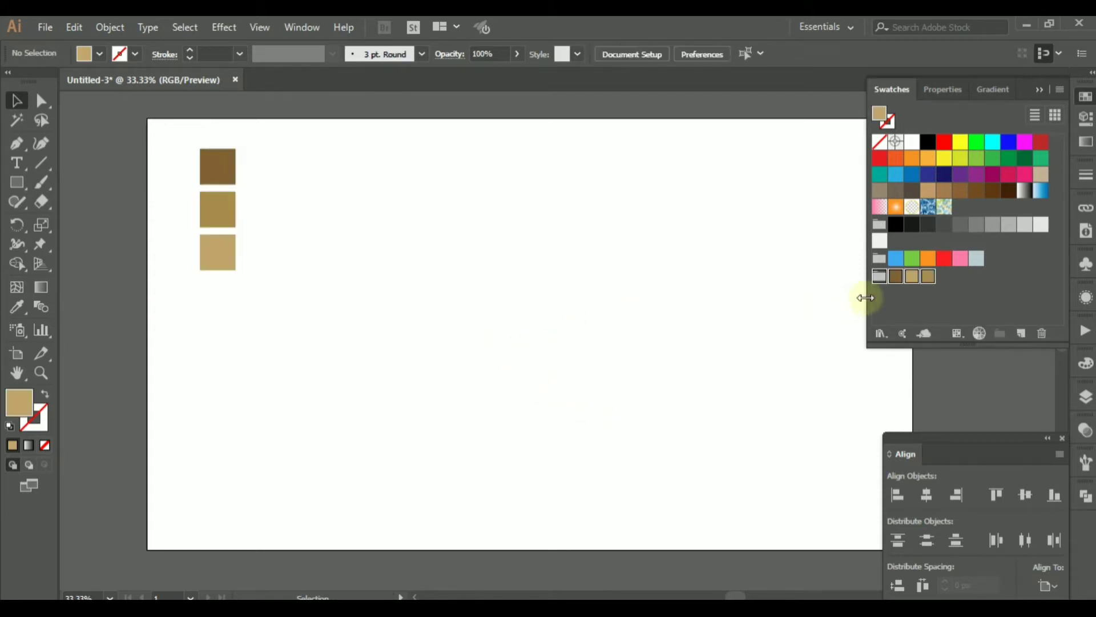
# - Set the fill to the dark brown swatch of the new colour group and delete the three sample squares
pyautogui.click(914, 282)
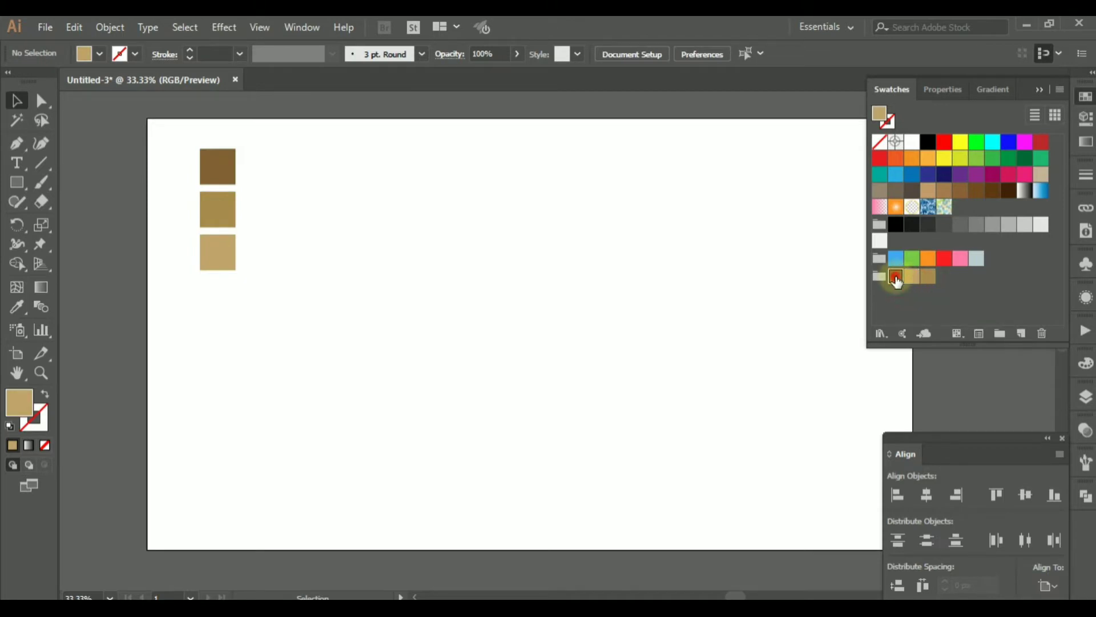
pyautogui.click(895, 276)
pyautogui.click(391, 246)
pyautogui.moveTo(269, 142); pyautogui.dragTo(197, 269)
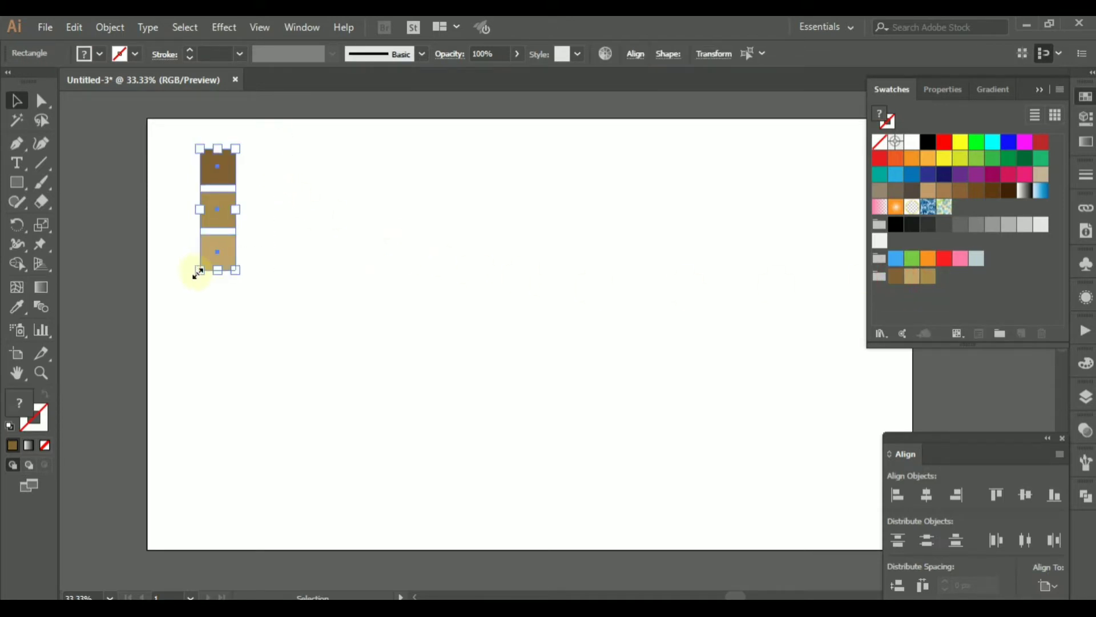
pyautogui.press('Delete')
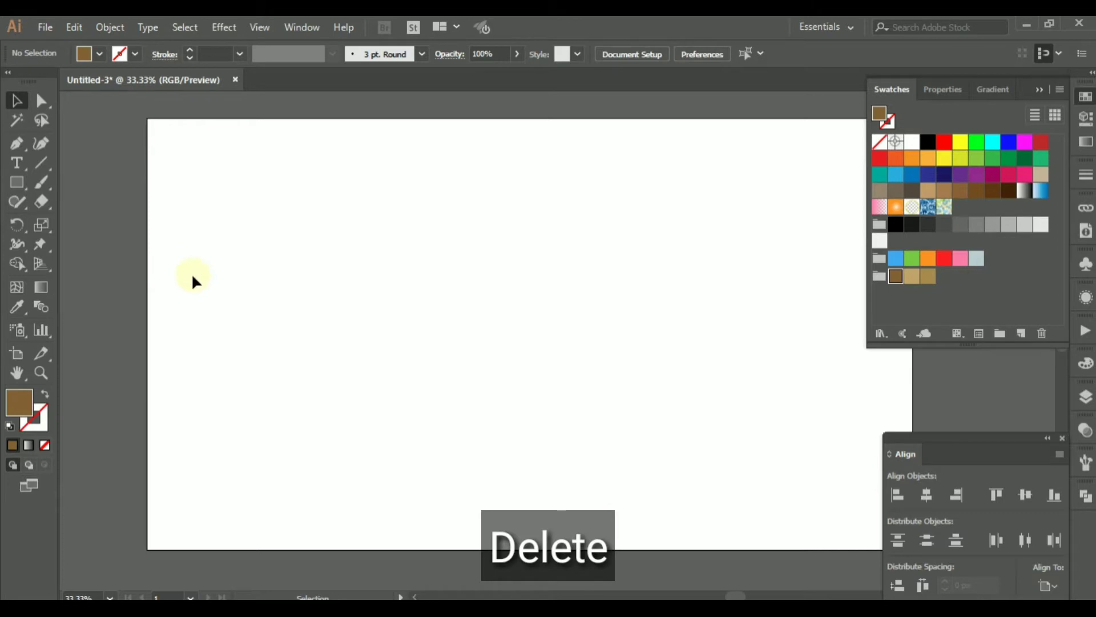
# - Draw a large dark brown rectangle in the middle of the artboard as the TV body
pyautogui.moveTo(542, 355); pyautogui.dragTo(523, 355)
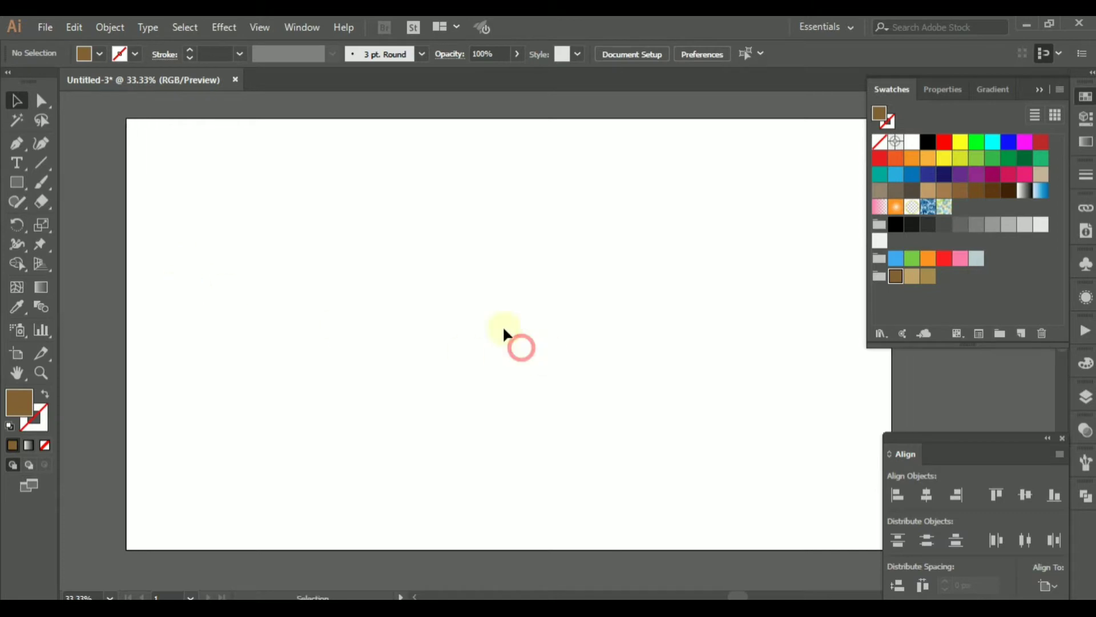
pyautogui.click(17, 182)
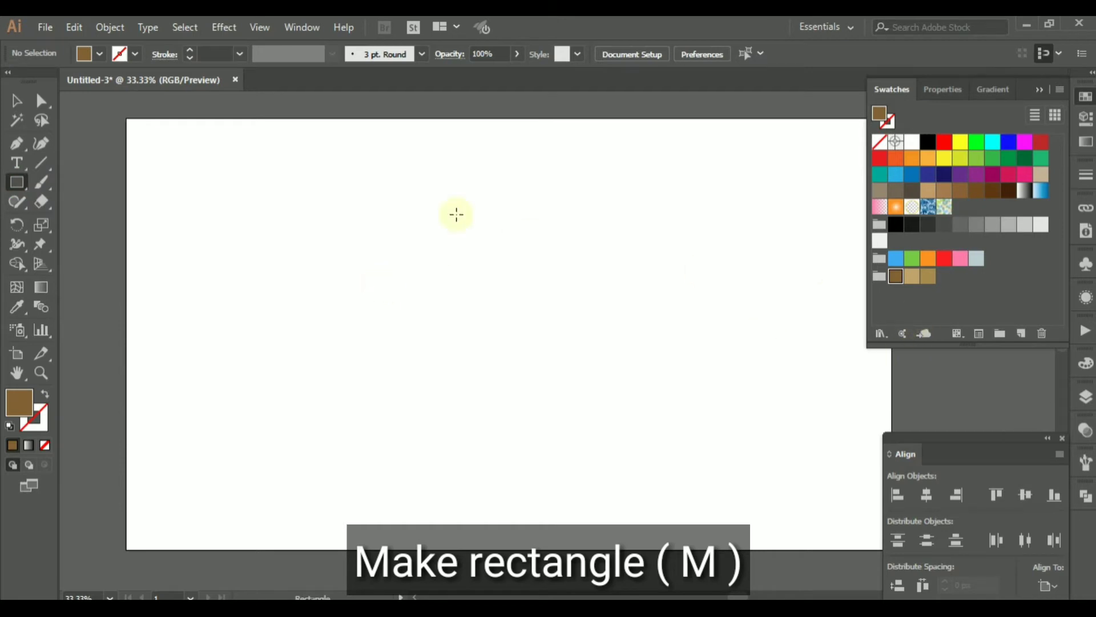
pyautogui.moveTo(342, 202)
pyautogui.mouseDown()
pyautogui.moveTo(468, 323)
pyautogui.moveTo(612, 422)
pyautogui.moveTo(739, 458)
pyautogui.mouseUp()
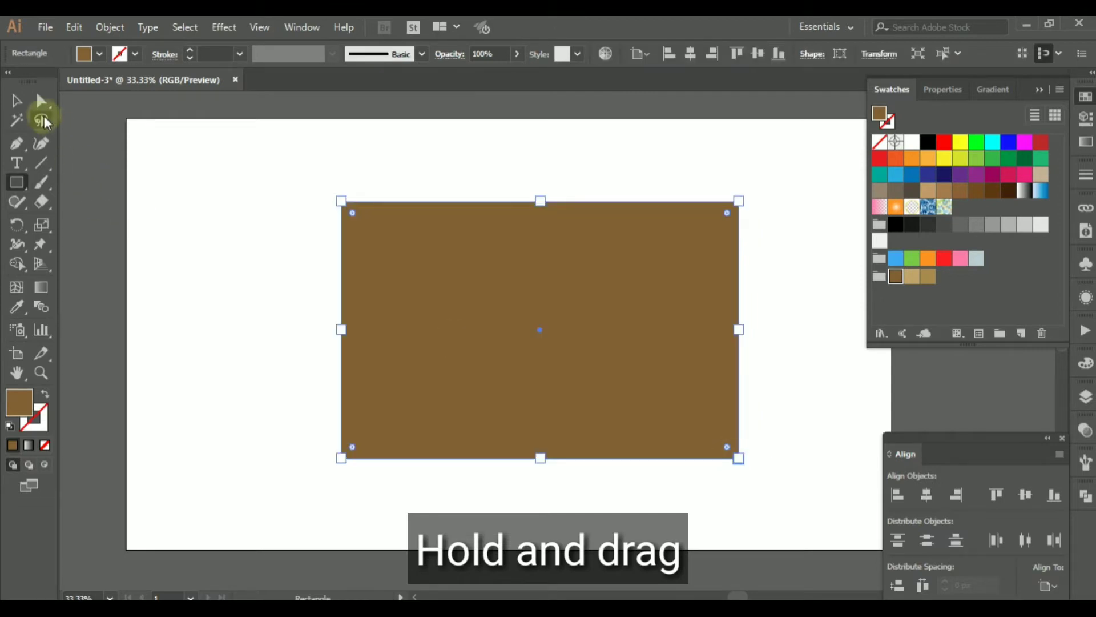
pyautogui.click(16, 100)
pyautogui.click(288, 251)
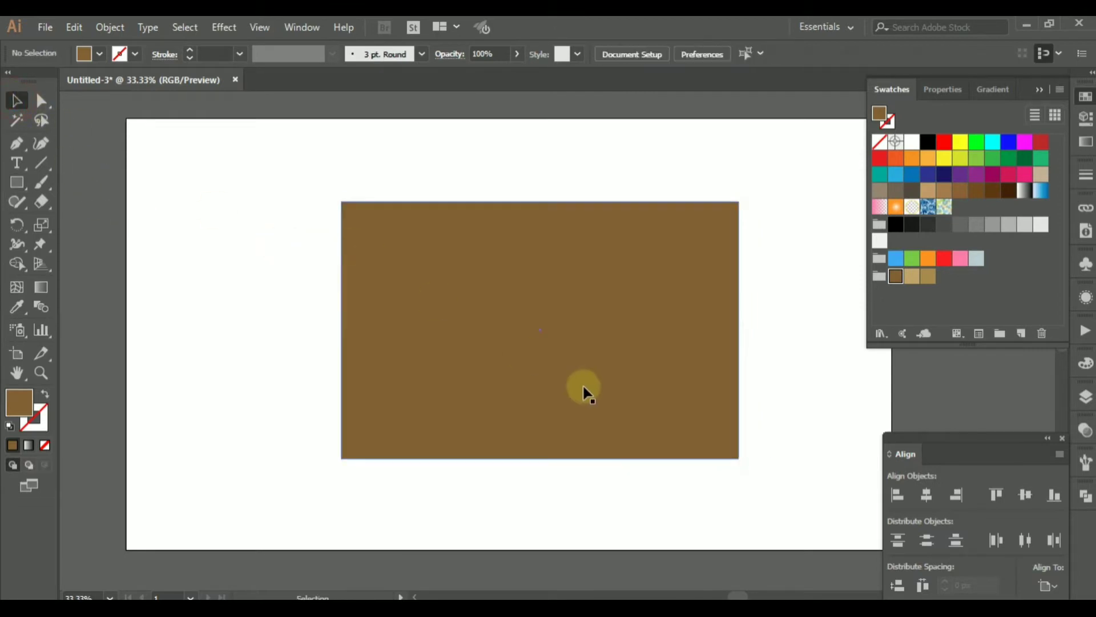
# - Draw a smaller light tan rectangle inside the brown one, near its left edge, leaving a wider brown strip on the right
pyautogui.click(912, 279)
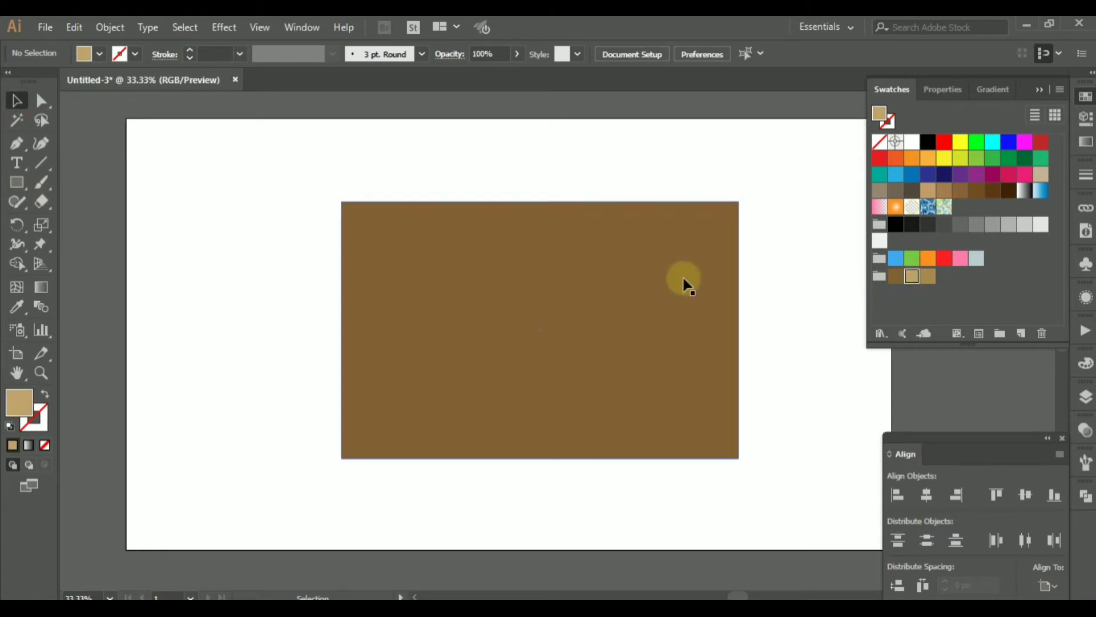
pyautogui.click(17, 183)
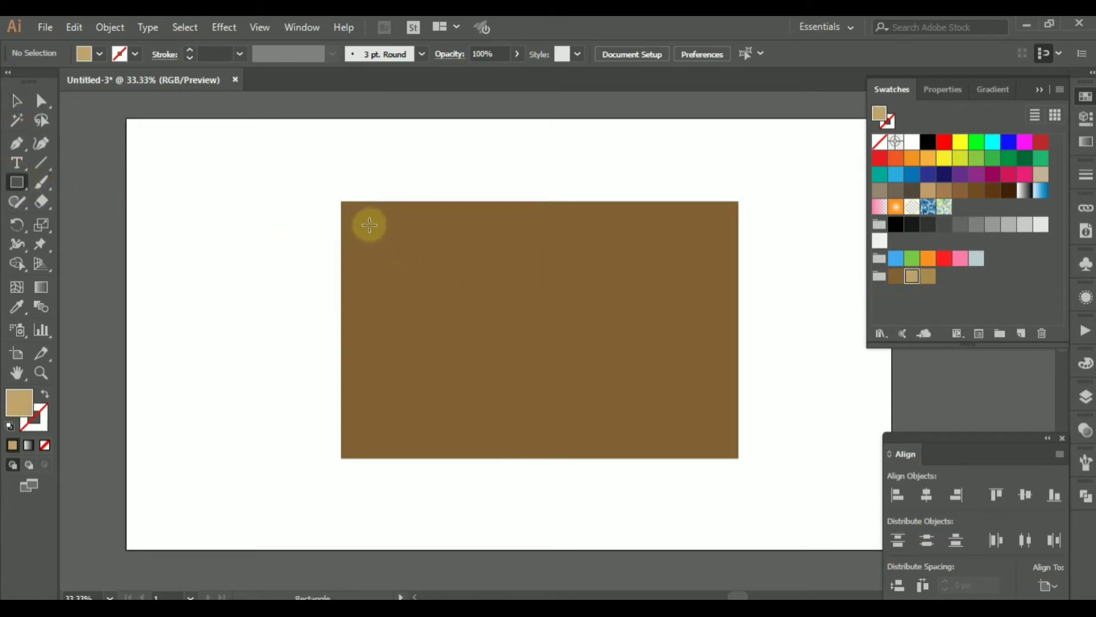
pyautogui.moveTo(368, 224); pyautogui.dragTo(642, 437)
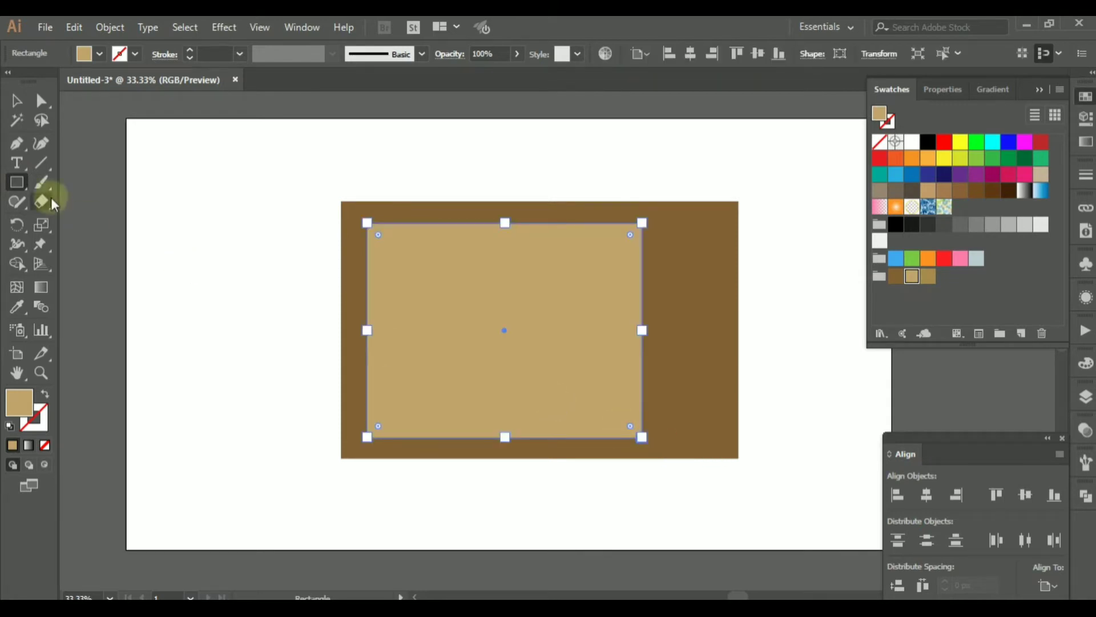
pyautogui.click(17, 101)
pyautogui.click(230, 240)
# - Centre the tan rectangle vertically on the large brown rectangle, using the brown one as the key object
pyautogui.moveTo(309, 193); pyautogui.dragTo(444, 320)
pyautogui.click(666, 265)
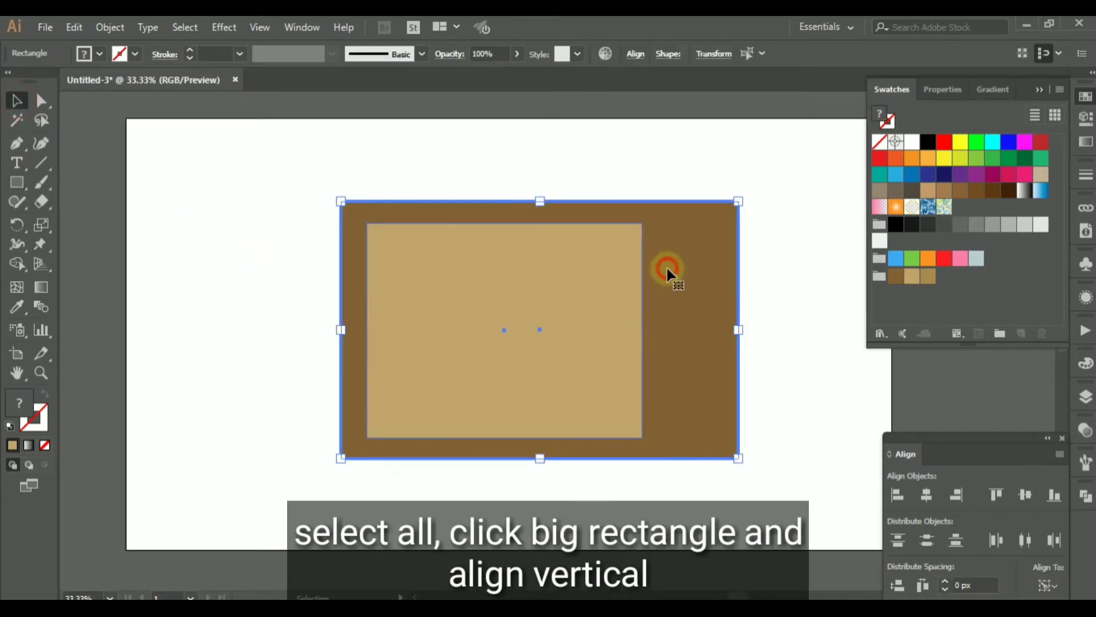
pyautogui.click(1027, 495)
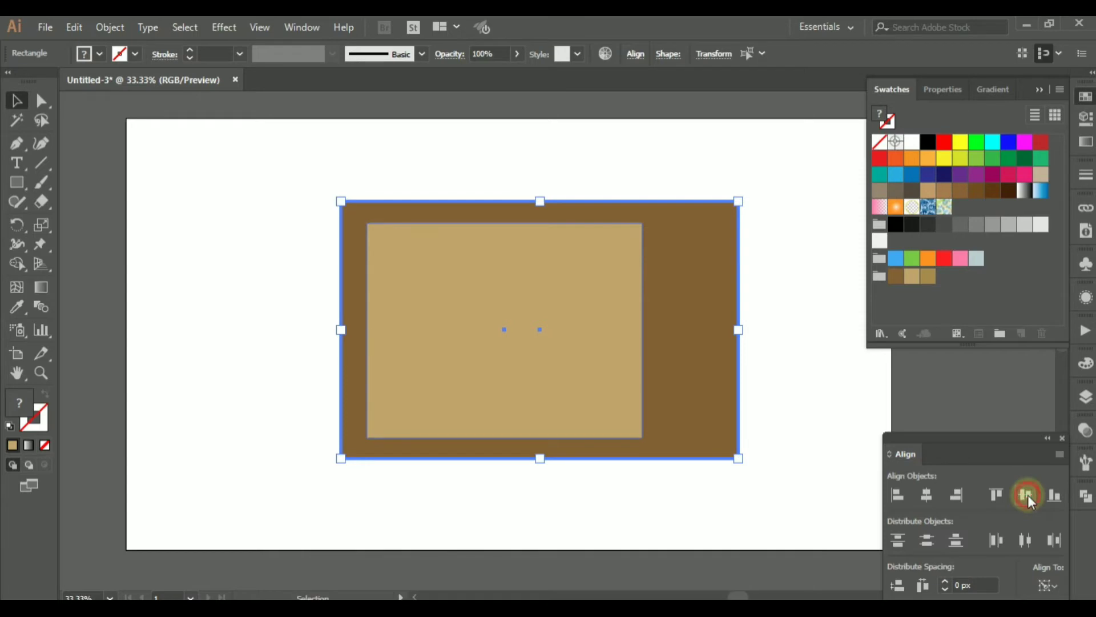
pyautogui.click(793, 392)
# - Widen the tan rectangle slightly by extending its right edge
pyautogui.click(567, 370)
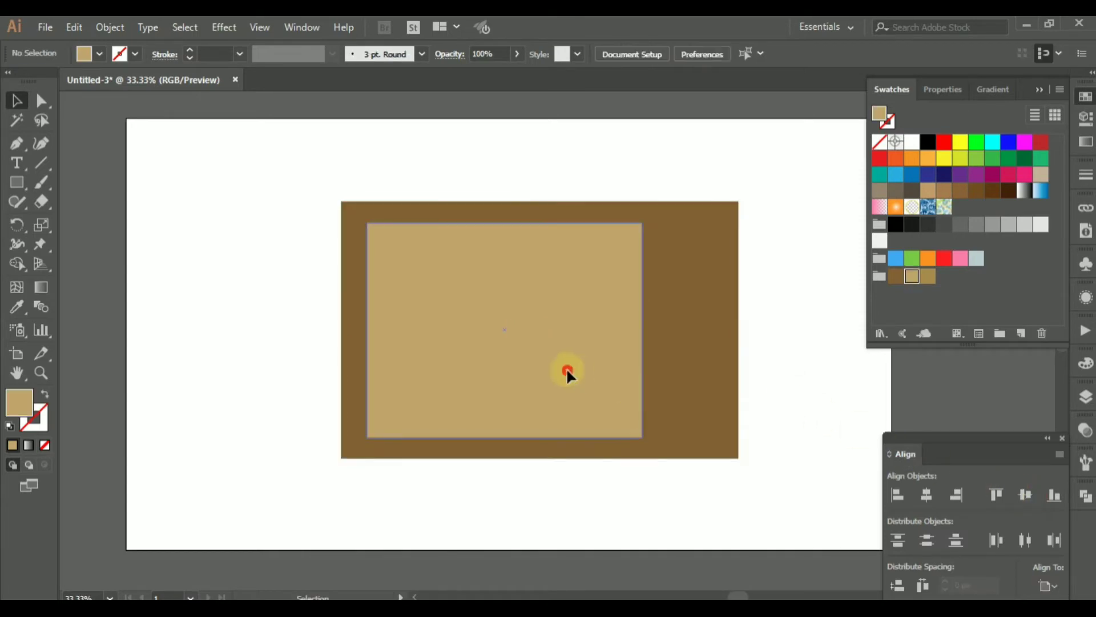
pyautogui.moveTo(645, 330); pyautogui.dragTo(650, 329)
pyautogui.click(775, 363)
# - Draw a narrow light tan rectangle in the brown strip right of the large tan one, matching its top and bottom edges
pyautogui.moveTo(775, 371); pyautogui.dragTo(723, 363)
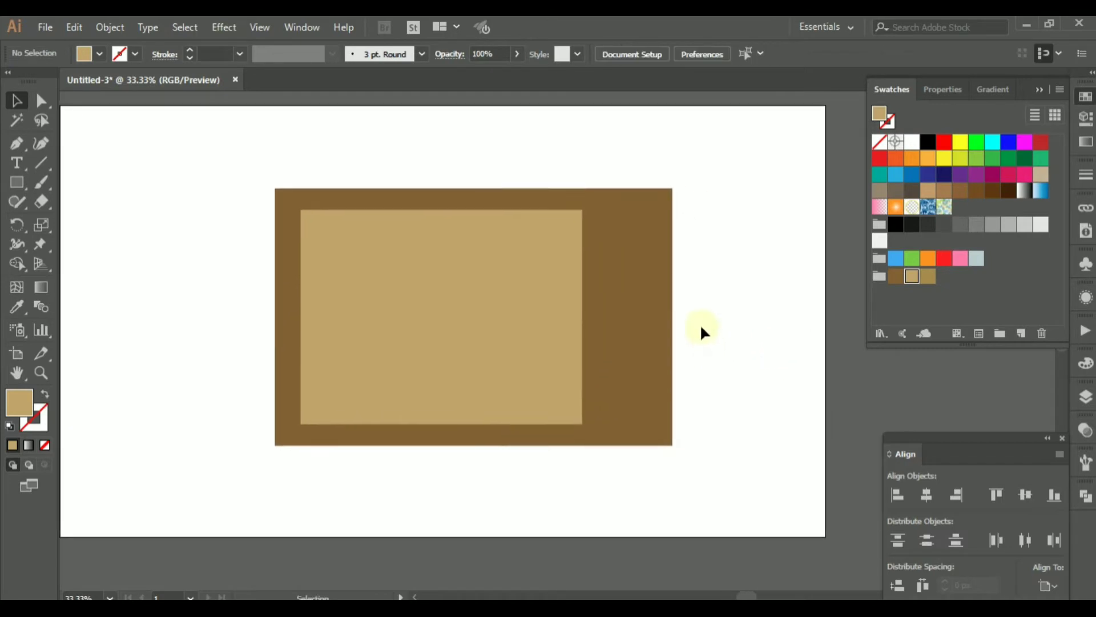
pyautogui.hotkey('ctrl', '+')
pyautogui.moveTo(694, 323); pyautogui.dragTo(761, 345)
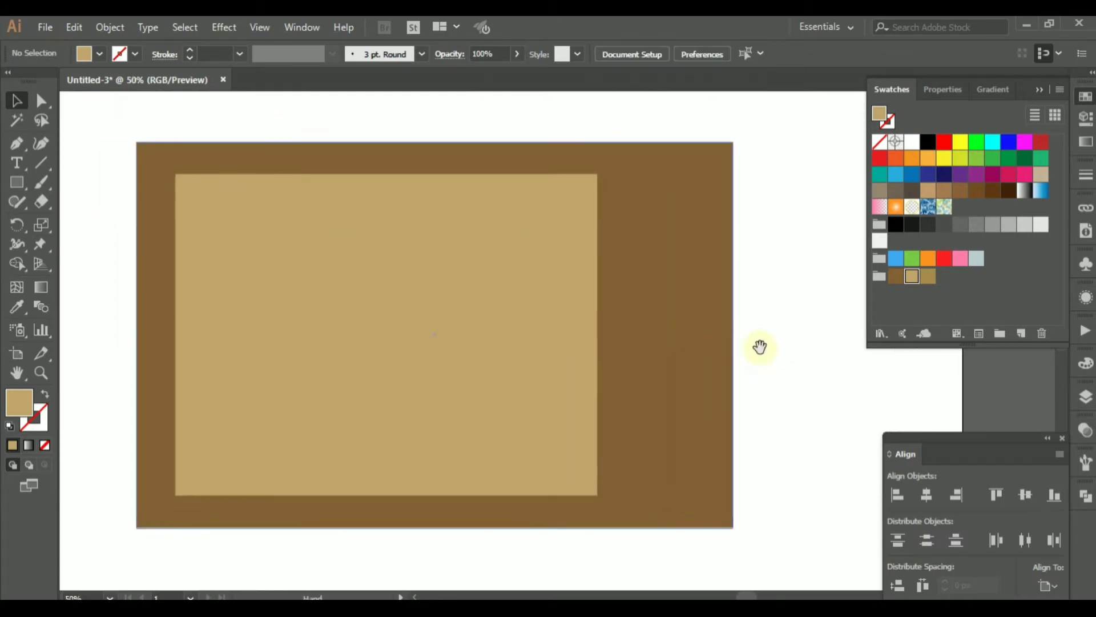
pyautogui.click(18, 183)
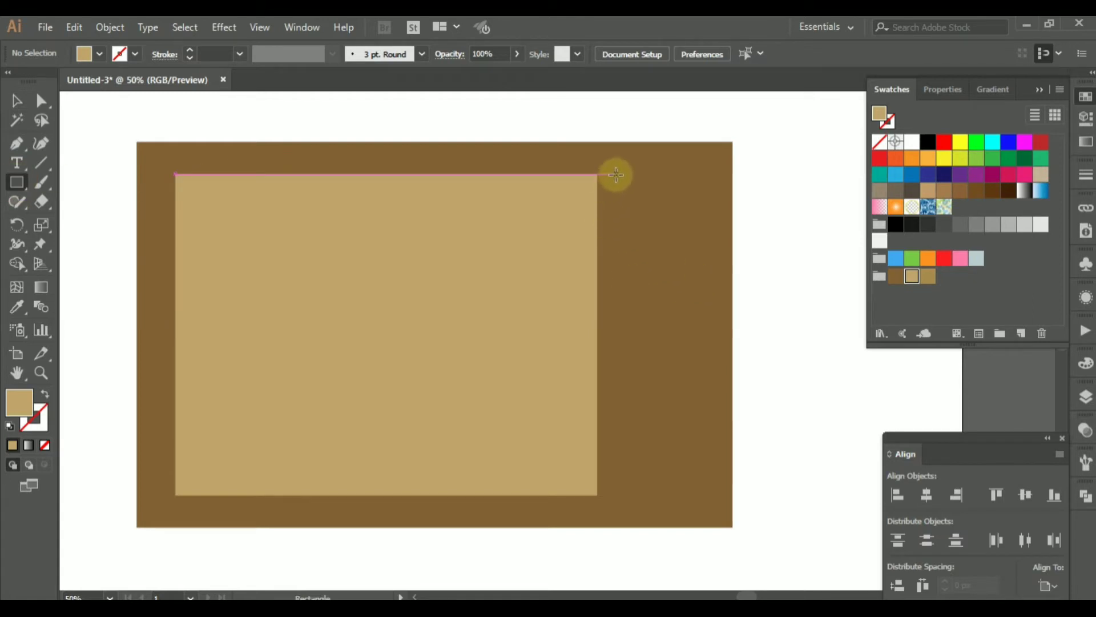
pyautogui.moveTo(617, 174); pyautogui.dragTo(713, 497)
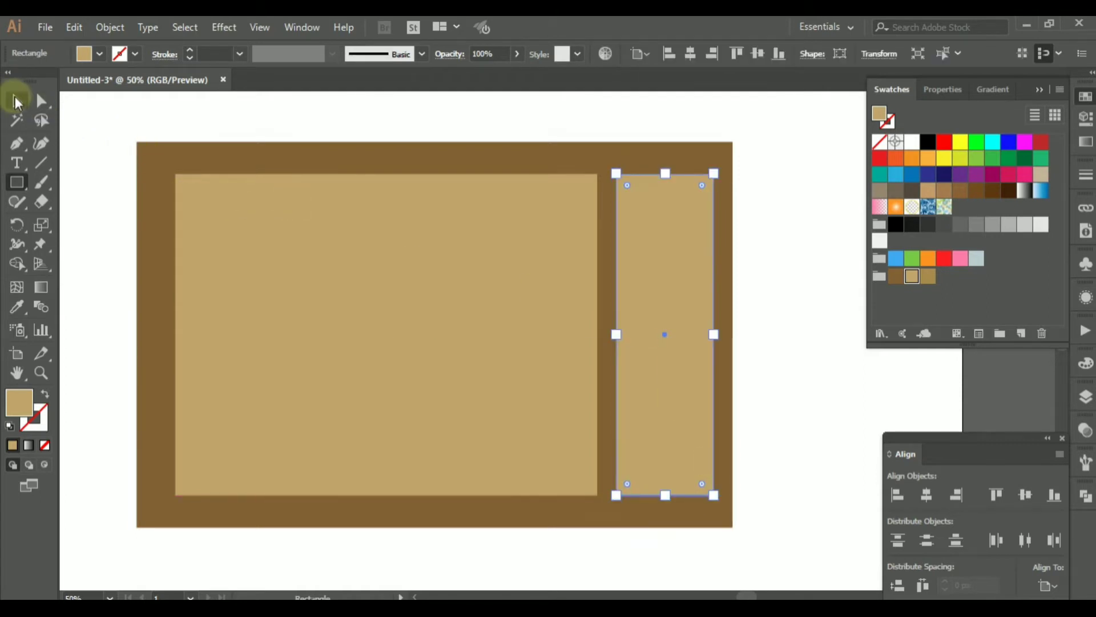
pyautogui.click(16, 102)
pyautogui.click(785, 213)
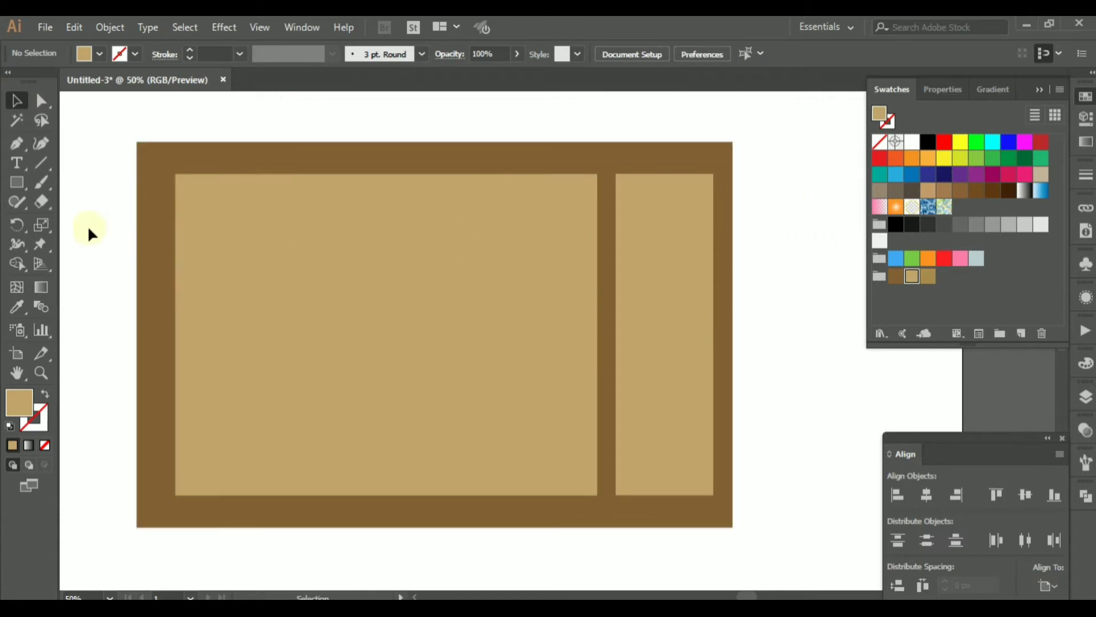
# - Draw a dark grey screen rectangle inside the large tan rectangle, leaving a thin tan border all around
pyautogui.click(22, 184)
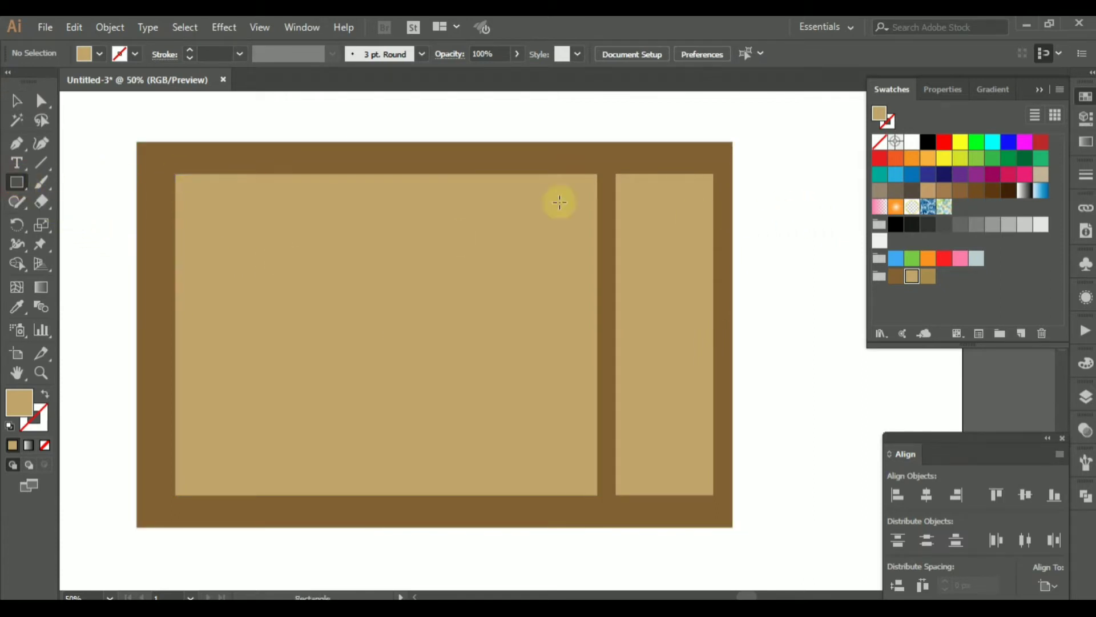
pyautogui.click(961, 225)
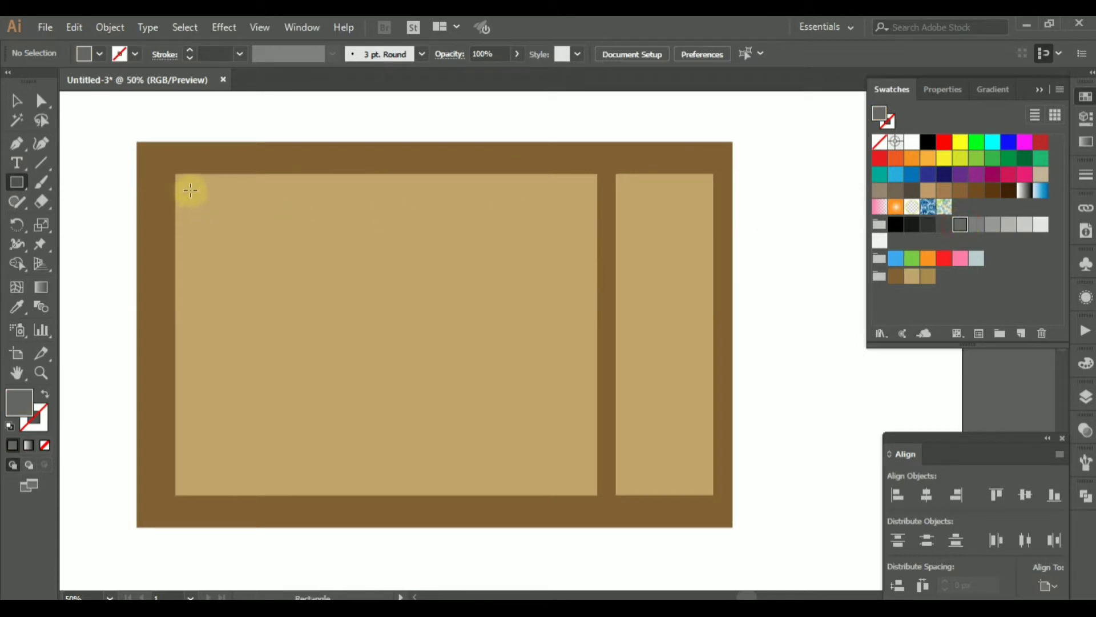
pyautogui.moveTo(191, 190); pyautogui.dragTo(577, 473)
pyautogui.click(18, 104)
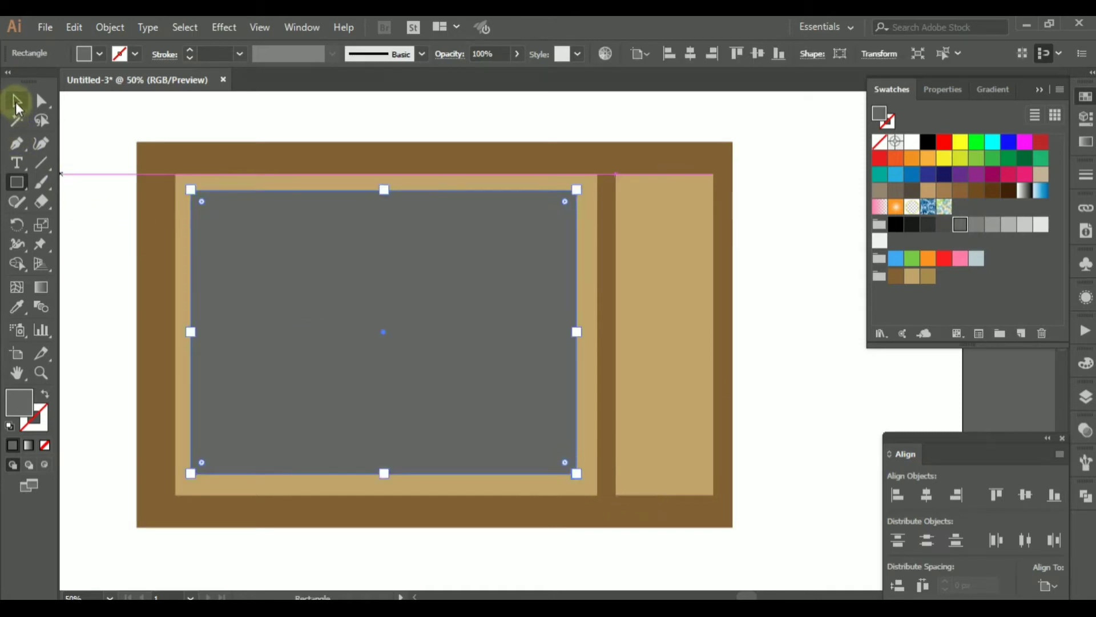
pyautogui.click(79, 116)
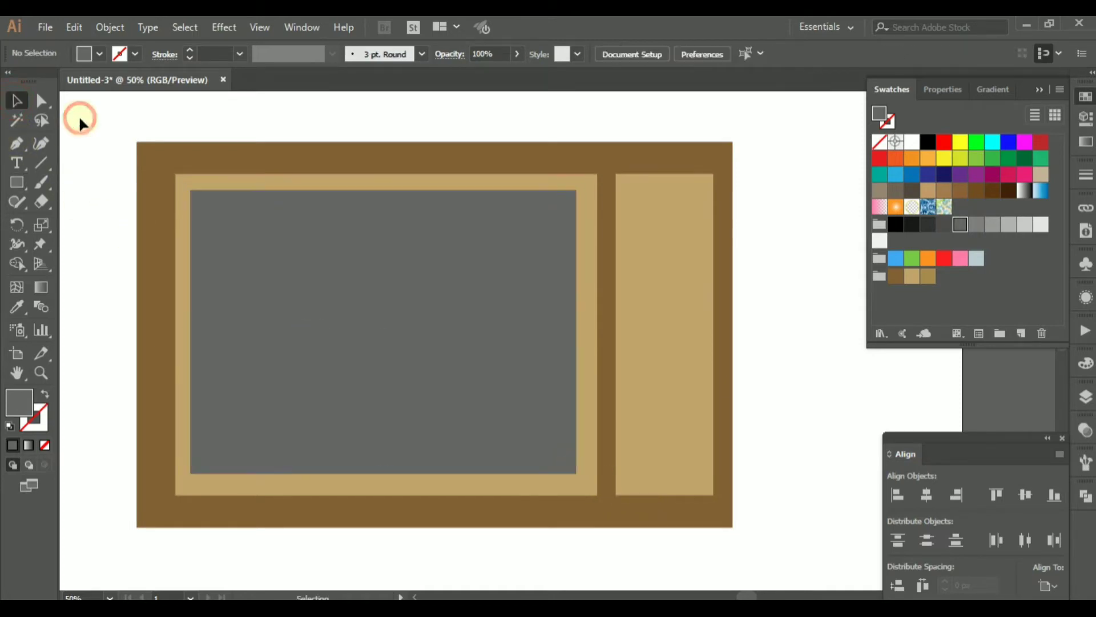
# - Centre the grey screen horizontally and vertically on the large tan rectangle, using the tan one as the key object
pyautogui.click(188, 179)
pyautogui.keyDown('shift'); pyautogui.click(247, 227); pyautogui.keyUp('shift')
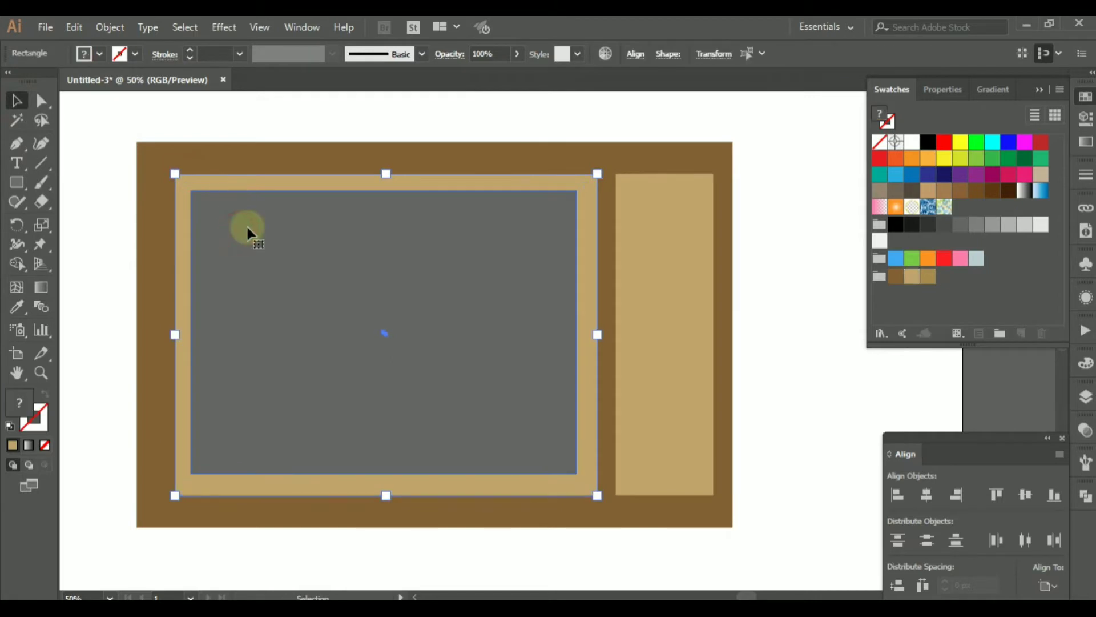
pyautogui.click(260, 180)
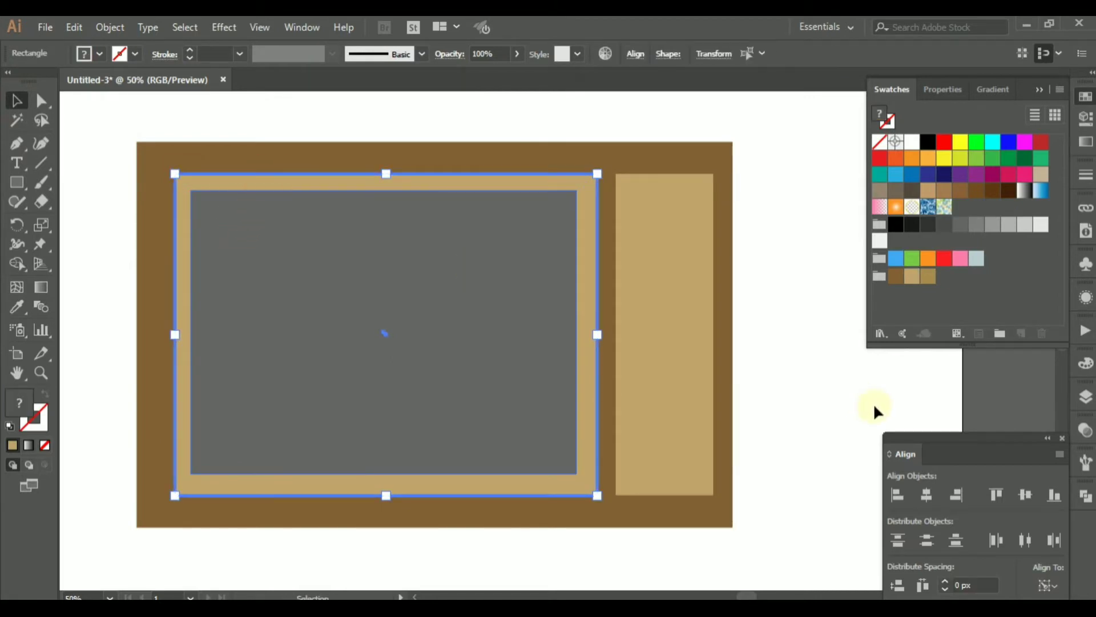
pyautogui.click(928, 493)
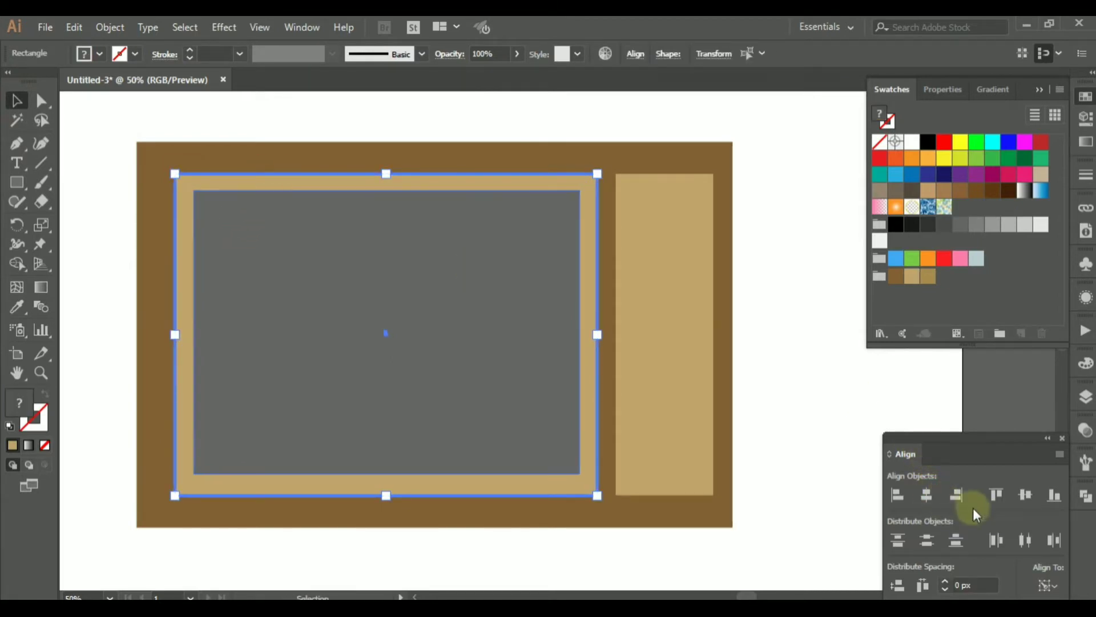
pyautogui.click(1026, 496)
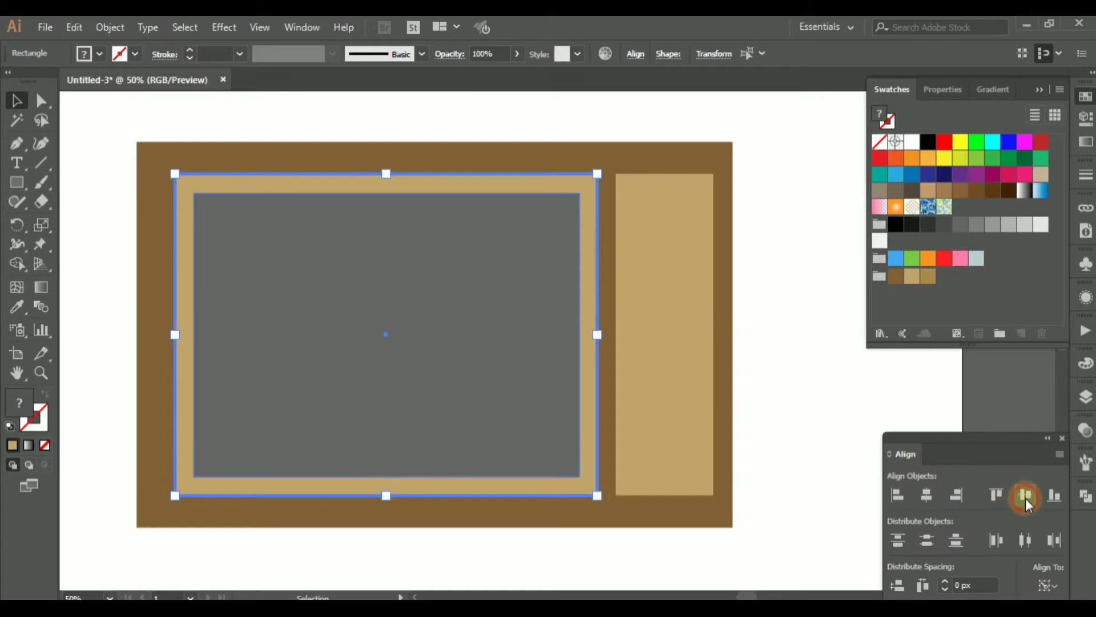
pyautogui.click(815, 379)
# - Round all four corners of the grey screen rectangle moderately
pyautogui.click(514, 276)
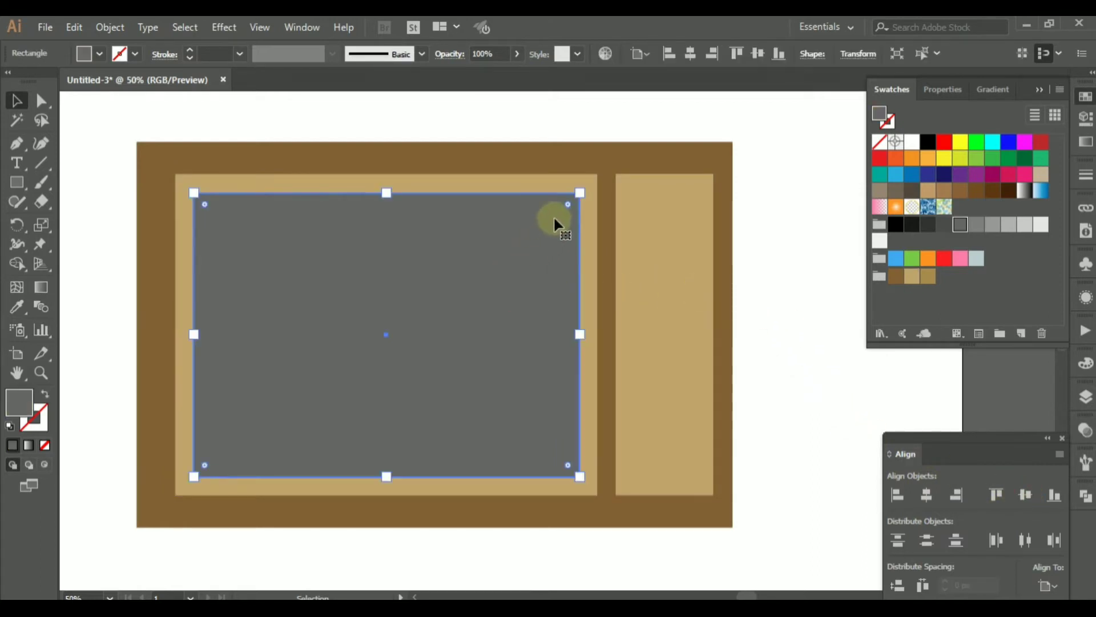
pyautogui.moveTo(566, 204); pyautogui.dragTo(554, 218)
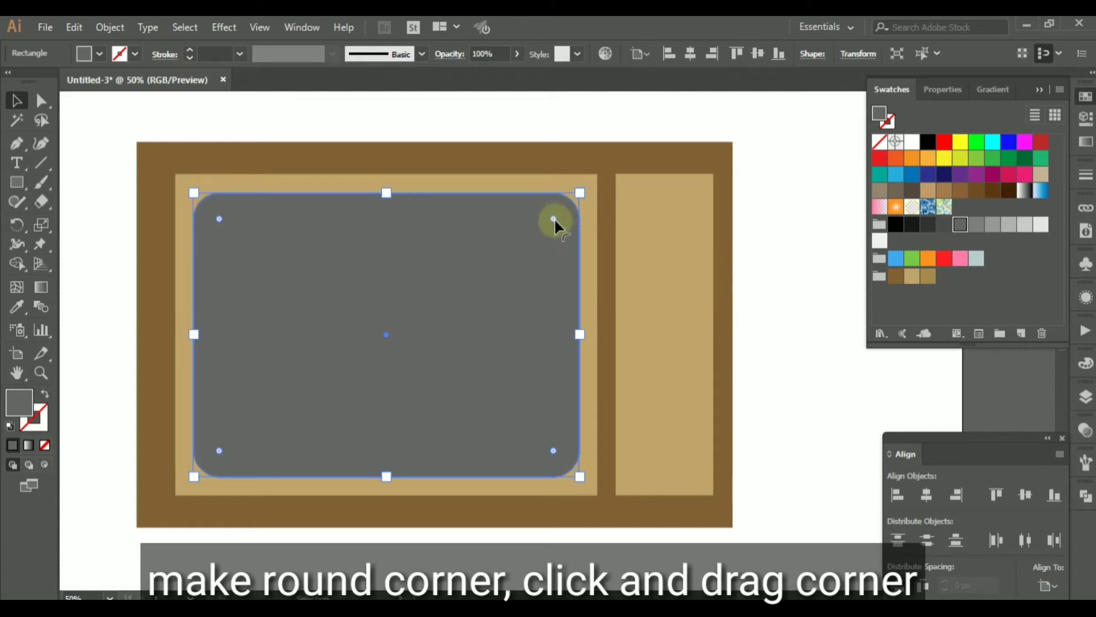
pyautogui.click(16, 101)
pyautogui.click(85, 113)
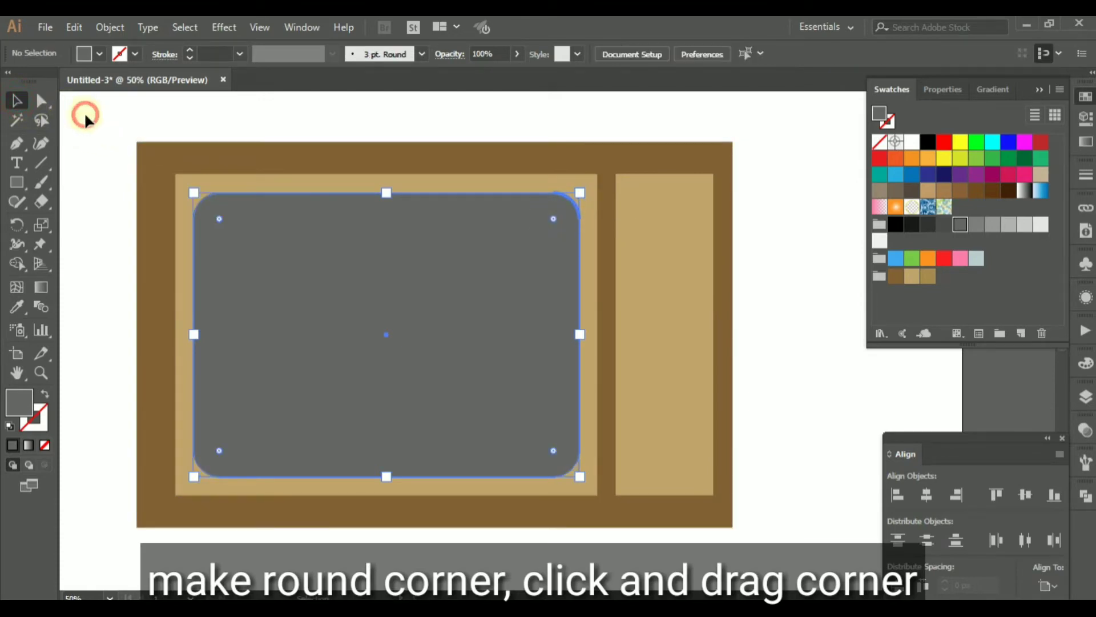
# - Paste a copy of the grey screen behind it, enlarge it slightly about its centre and fill it light grey (R=204 G=204 B=204)
pyautogui.click(363, 260)
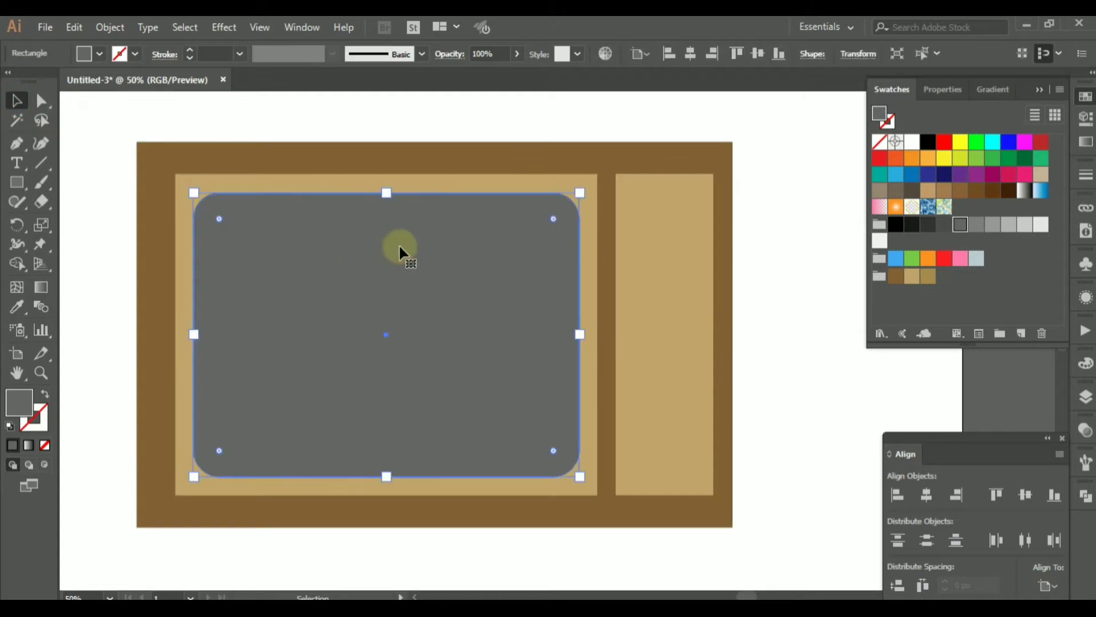
pyautogui.click(80, 26)
pyautogui.click(99, 105)
pyautogui.click(77, 30)
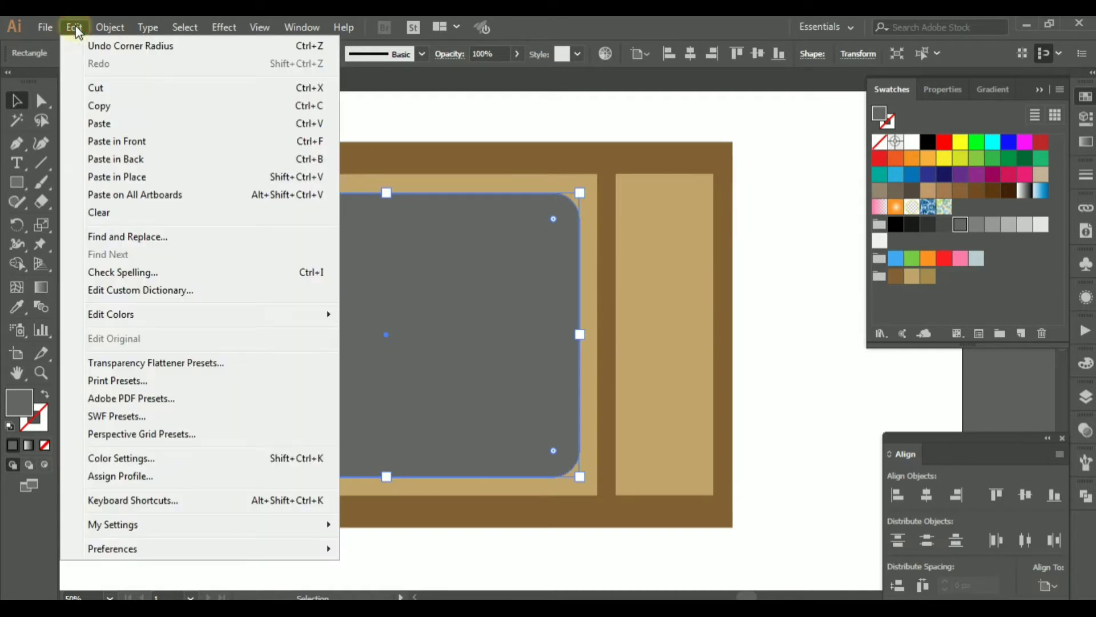
pyautogui.click(101, 159)
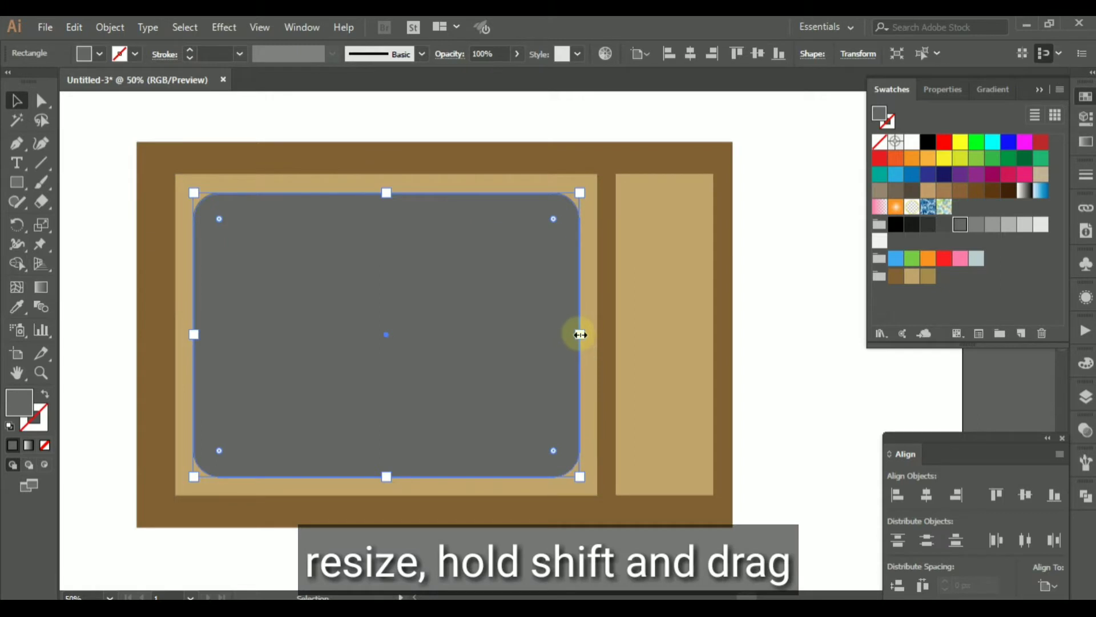
pyautogui.moveTo(581, 334); pyautogui.dragTo(590, 334)
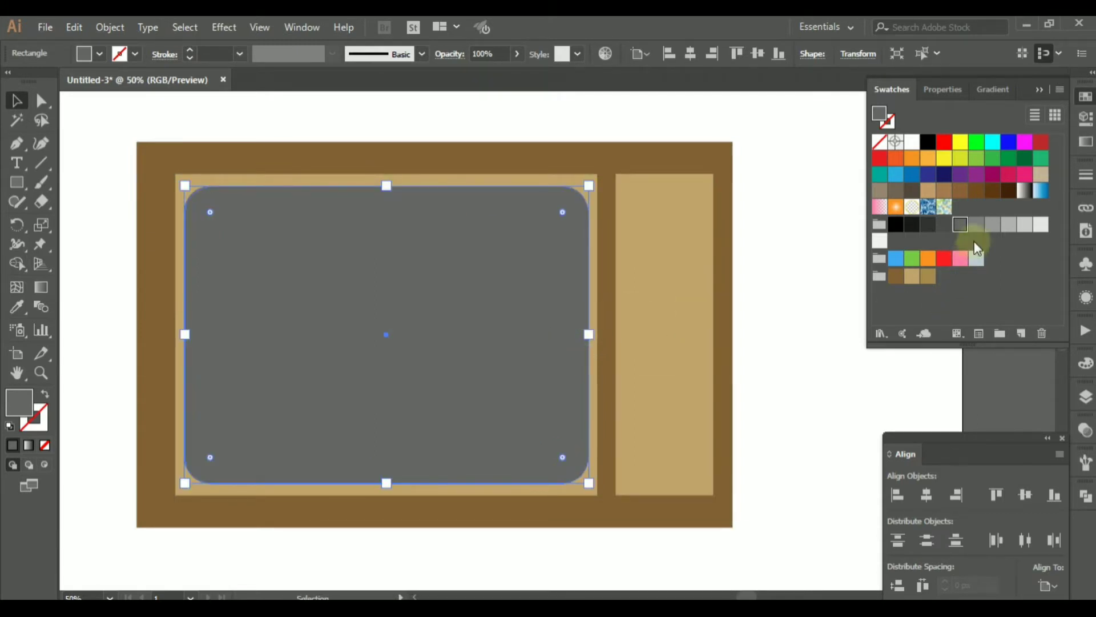
pyautogui.click(1019, 228)
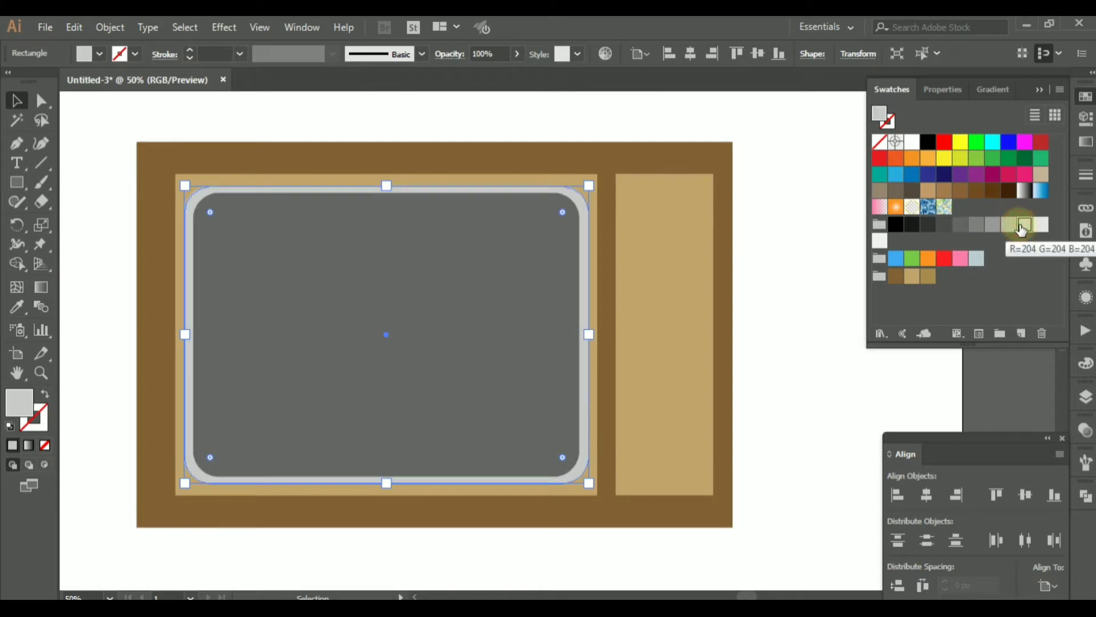
pyautogui.click(94, 130)
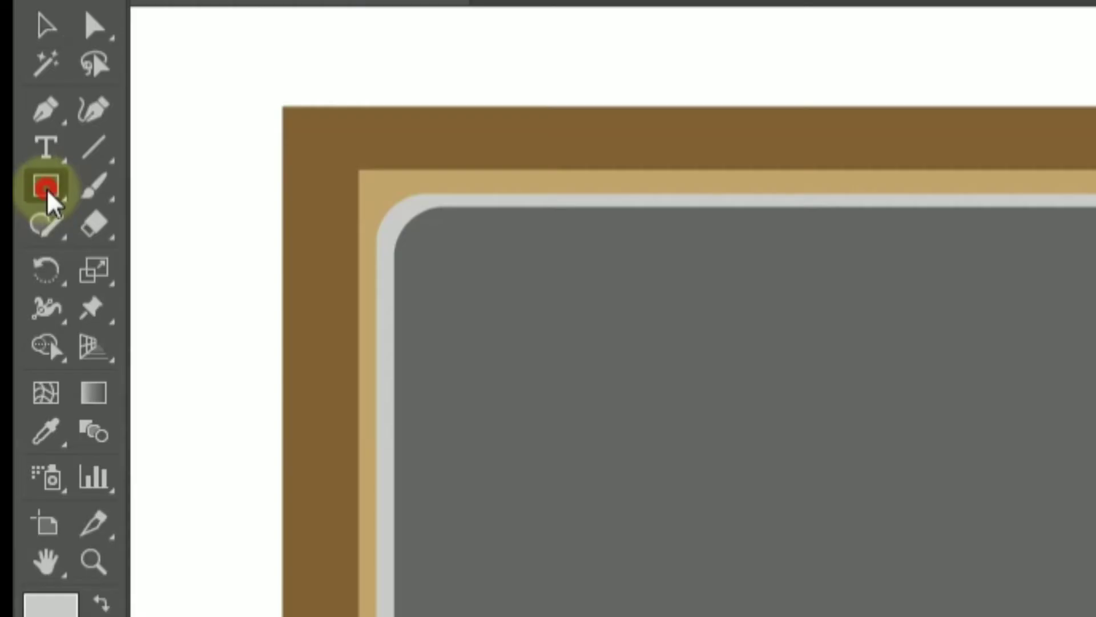
# - Draw a small light grey circle on the blank artboard area right of the TV, about two-thirds the narrow tan panel's width
pyautogui.click(18, 184)
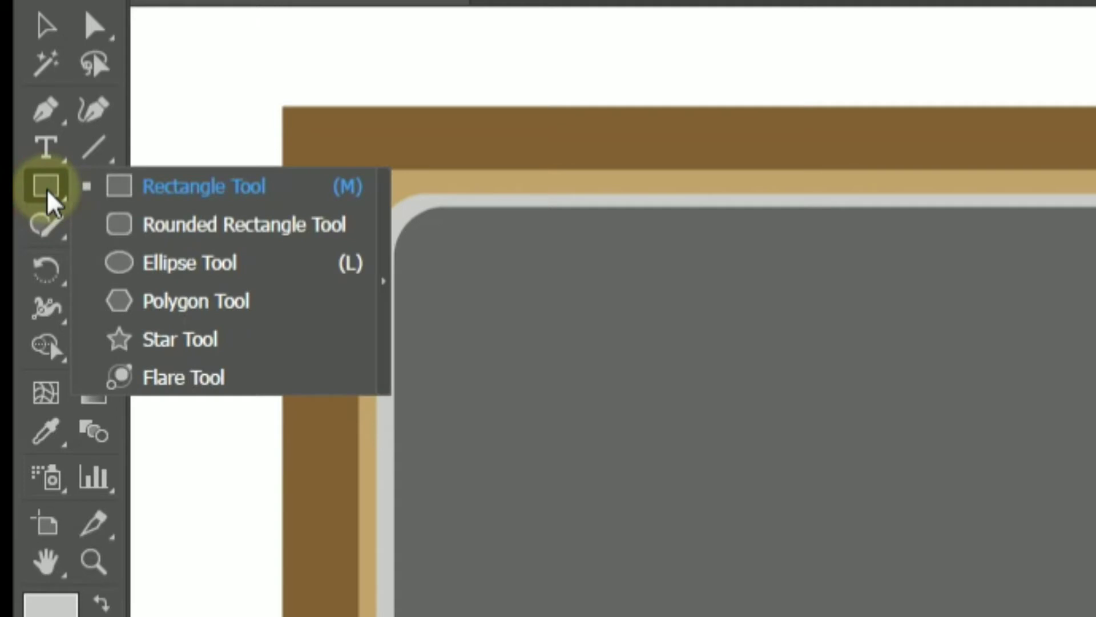
pyautogui.moveTo(48, 202); pyautogui.dragTo(204, 261)
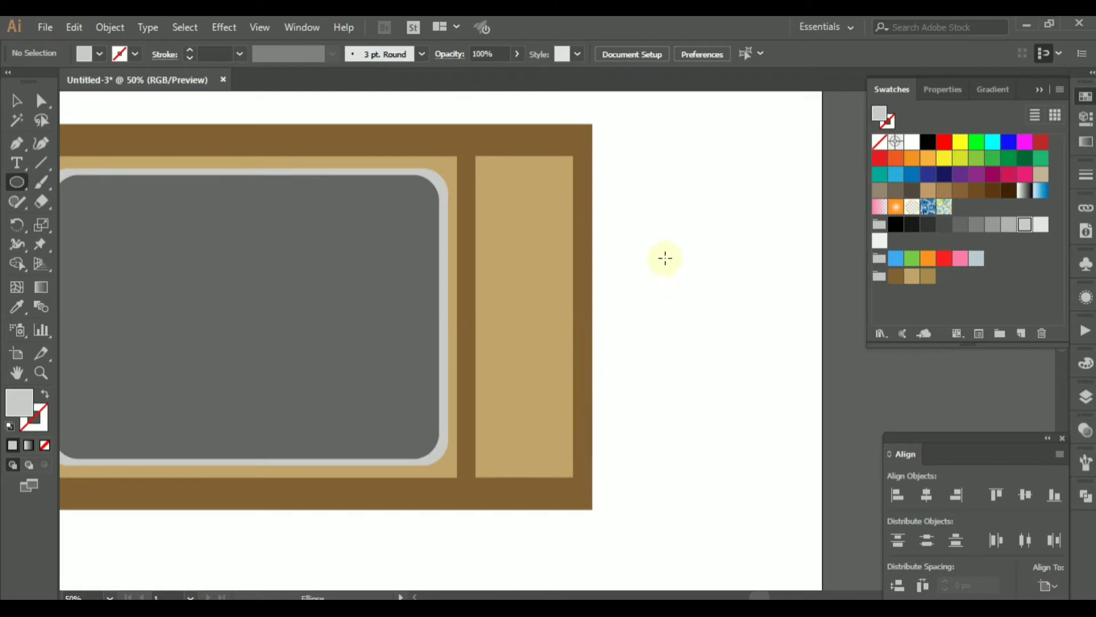
pyautogui.moveTo(666, 258); pyautogui.dragTo(731, 323)
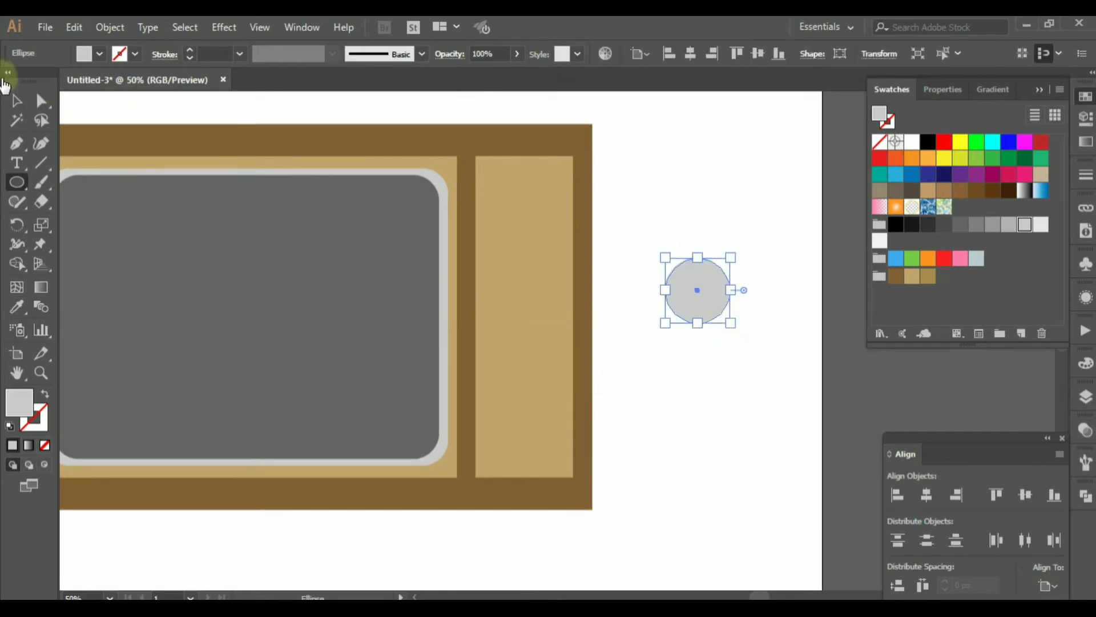
pyautogui.click(16, 101)
pyautogui.click(700, 199)
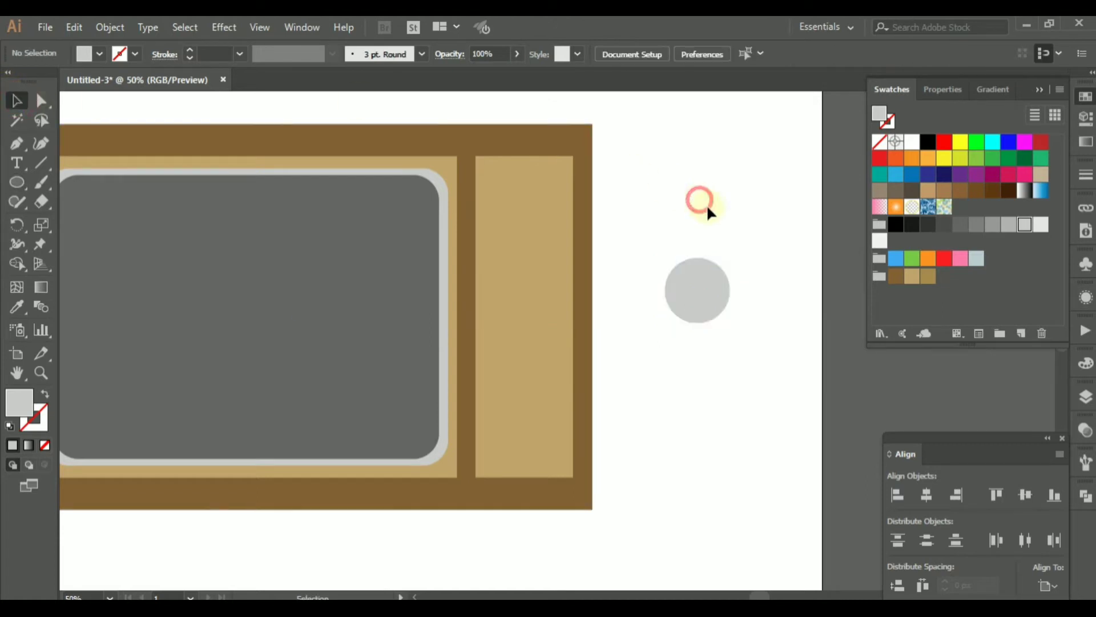
# - Move the circle to the upper end of the narrow tan panel and centre it horizontally, using the panel as the key object
pyautogui.moveTo(716, 303); pyautogui.dragTo(545, 218)
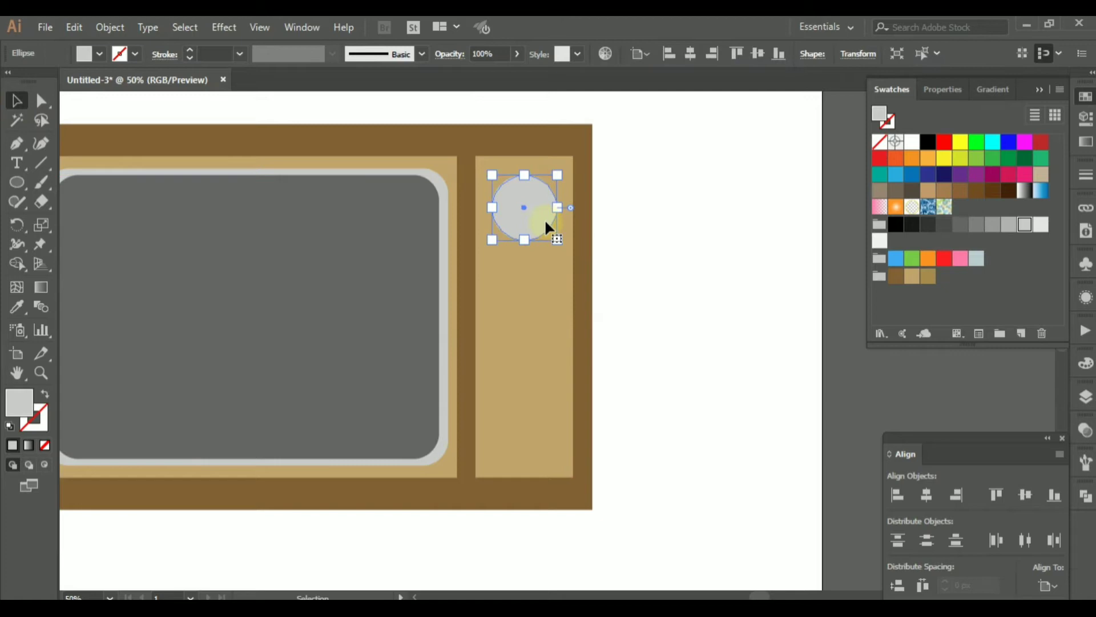
pyautogui.keyDown('shift'); pyautogui.click(546, 297); pyautogui.keyUp('shift')
pyautogui.click(530, 279)
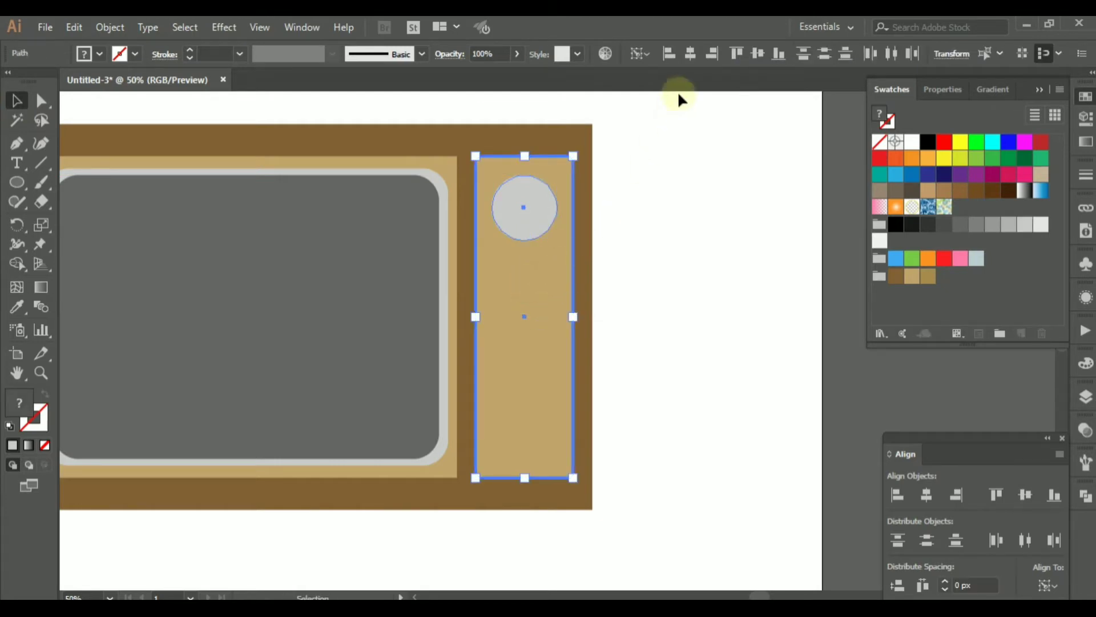
pyautogui.click(642, 201)
# - Duplicate the grey circle straight down to make a second knob, leaving a small gap between the two
pyautogui.moveTo(538, 209); pyautogui.dragTo(538, 270)
pyautogui.moveTo(540, 291); pyautogui.dragTo(540, 294)
pyautogui.click(657, 210)
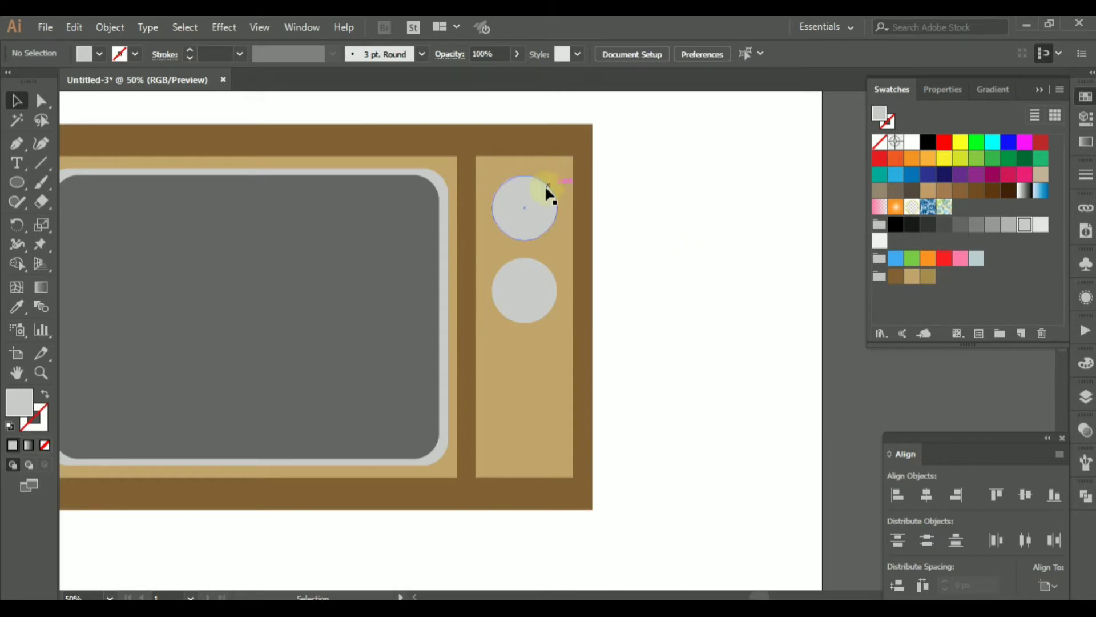
# - Draw a thin horizontal rectangle below the two circles, nearly as wide as the tan panel, and fill it with a slightly darker grey
pyautogui.click(21, 182)
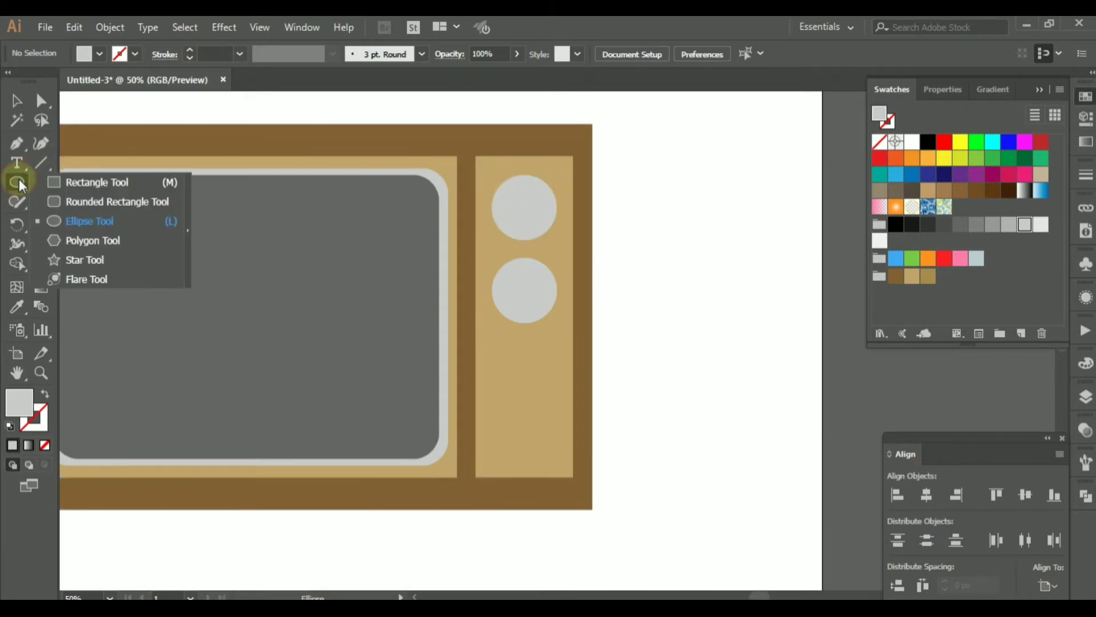
pyautogui.click(99, 182)
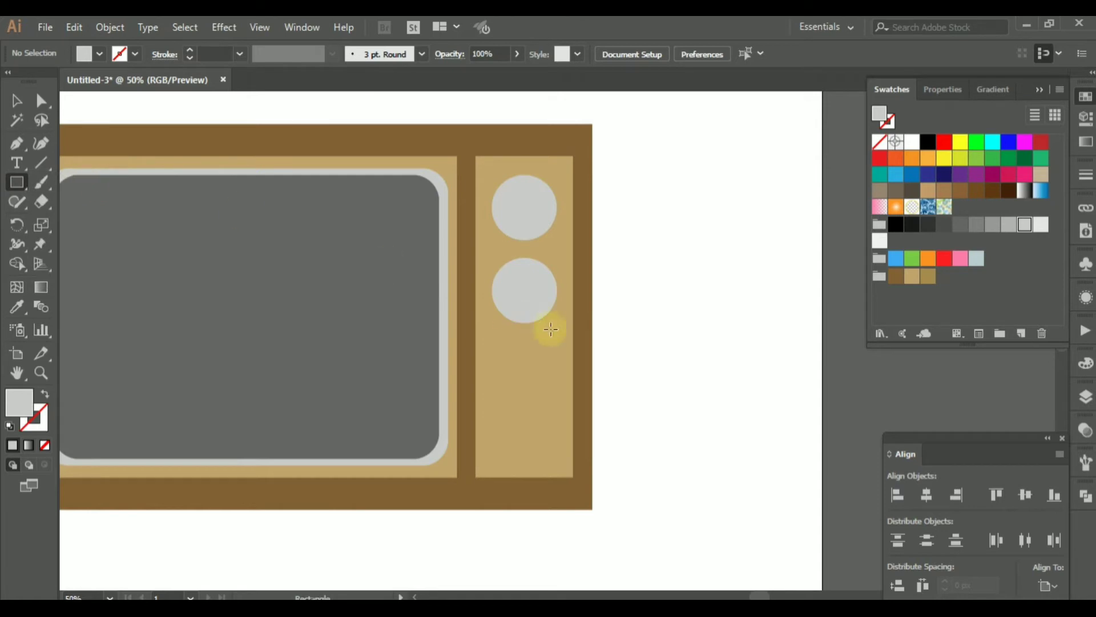
pyautogui.scroll(1, 570, 353)
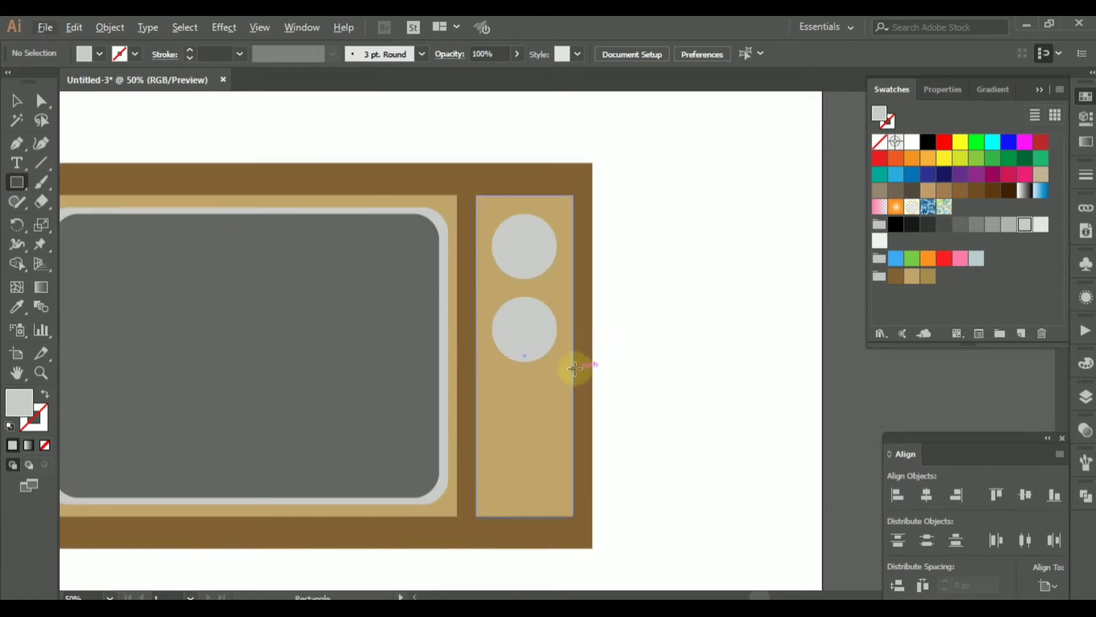
pyautogui.scroll(2, 546, 396)
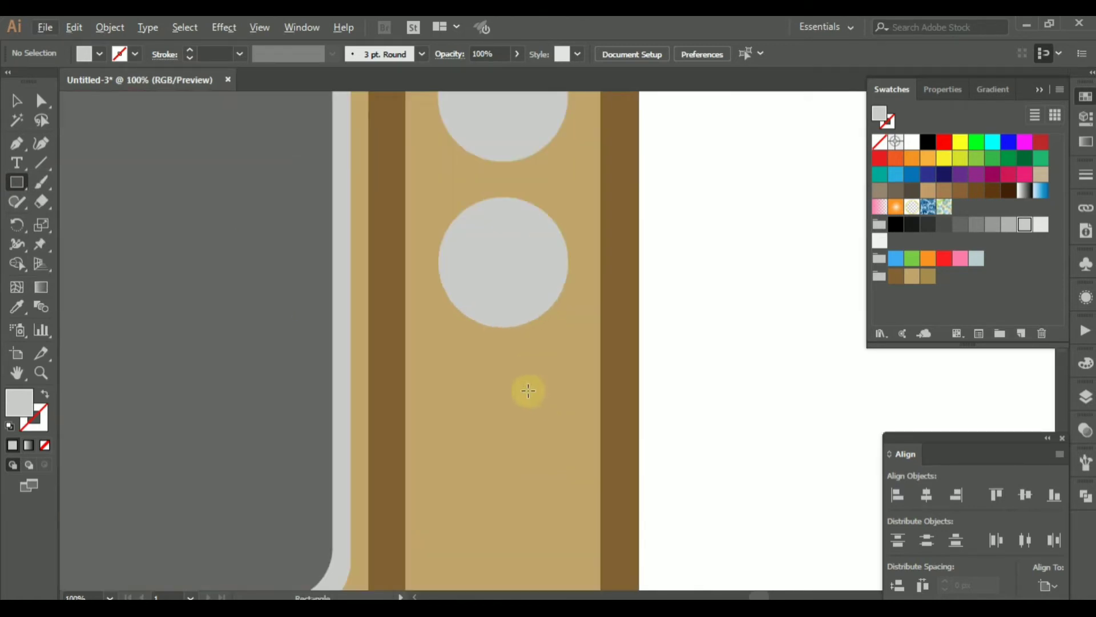
pyautogui.moveTo(427, 355); pyautogui.dragTo(587, 359)
pyautogui.click(17, 101)
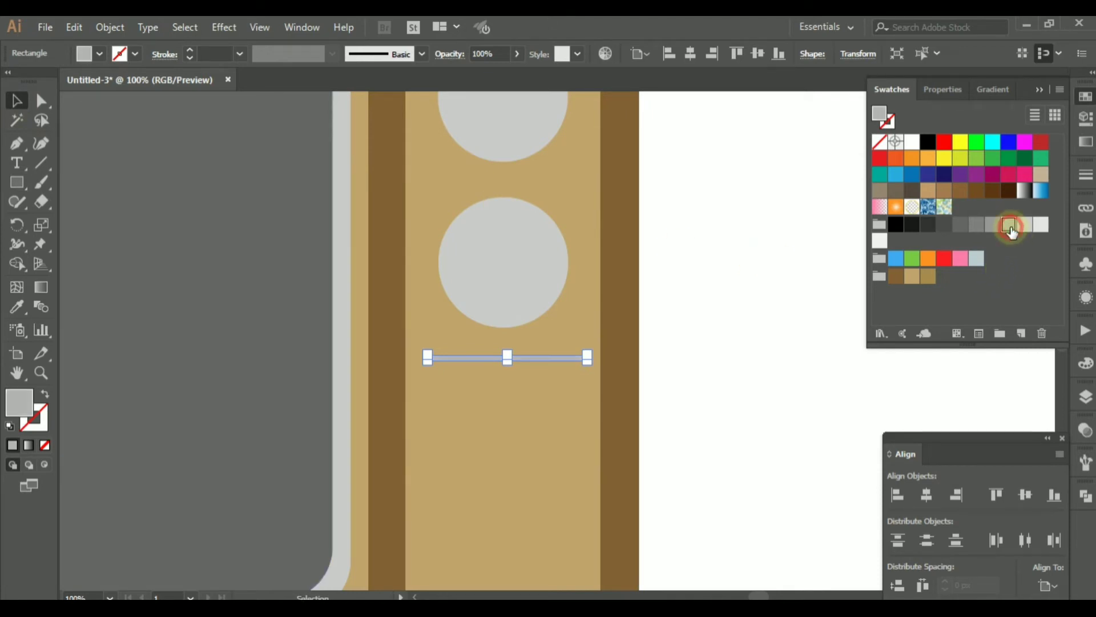
pyautogui.click(726, 387)
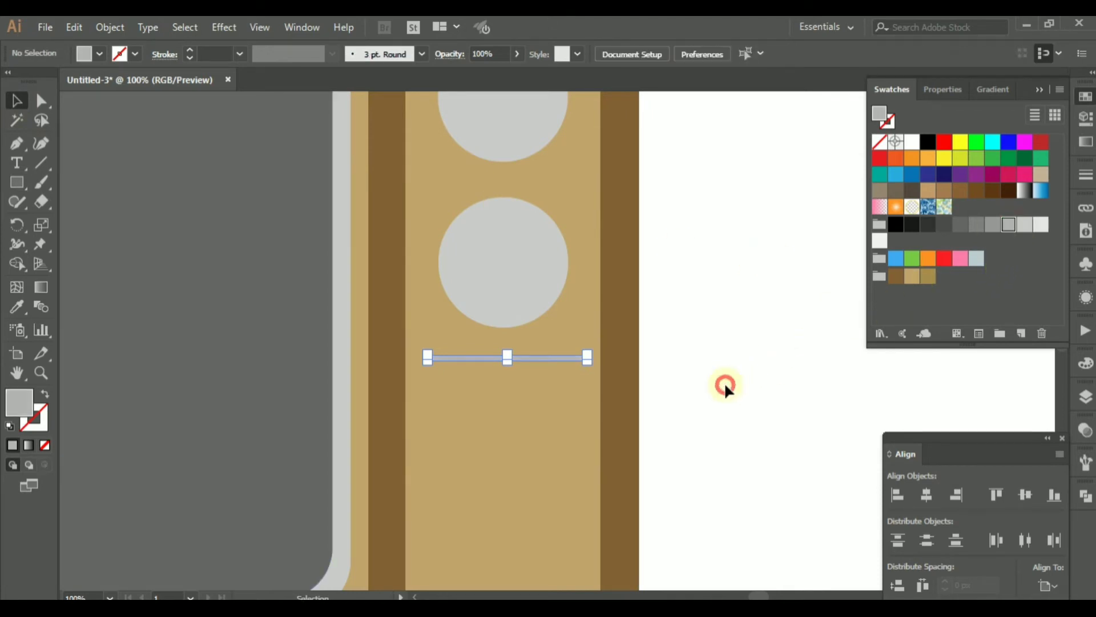
# - Centre the thin grey line horizontally on the narrow tan panel, using the panel as the alignment reference
pyautogui.click(524, 379)
pyautogui.keyDown('shift'); pyautogui.click(537, 360); pyautogui.keyUp('shift')
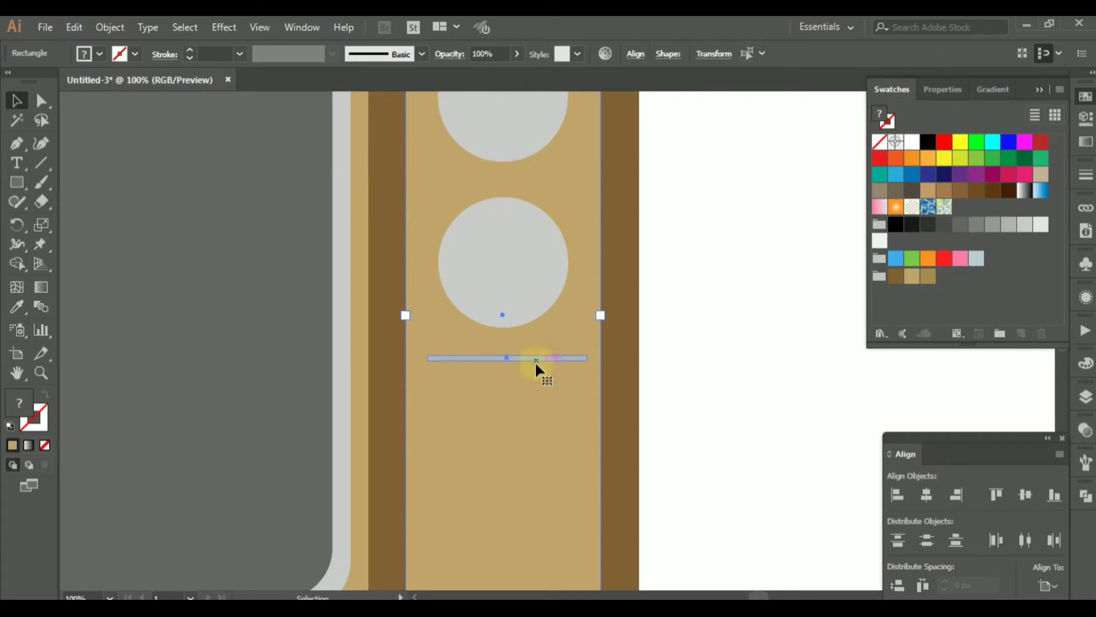
pyautogui.click(926, 496)
pyautogui.click(760, 425)
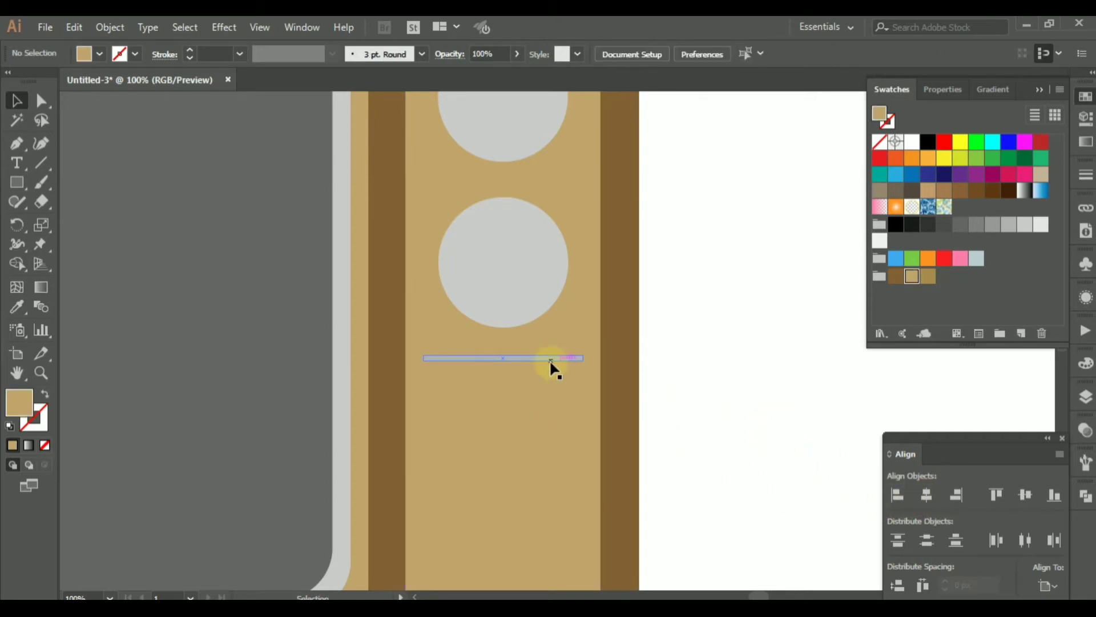
# - Duplicate the thin grey line straight down with a small gap and repeat the copy until eight evenly spaced speaker lines exist
pyautogui.moveTo(549, 361); pyautogui.dragTo(549, 383)
pyautogui.hotkey('ctrl', 'd')
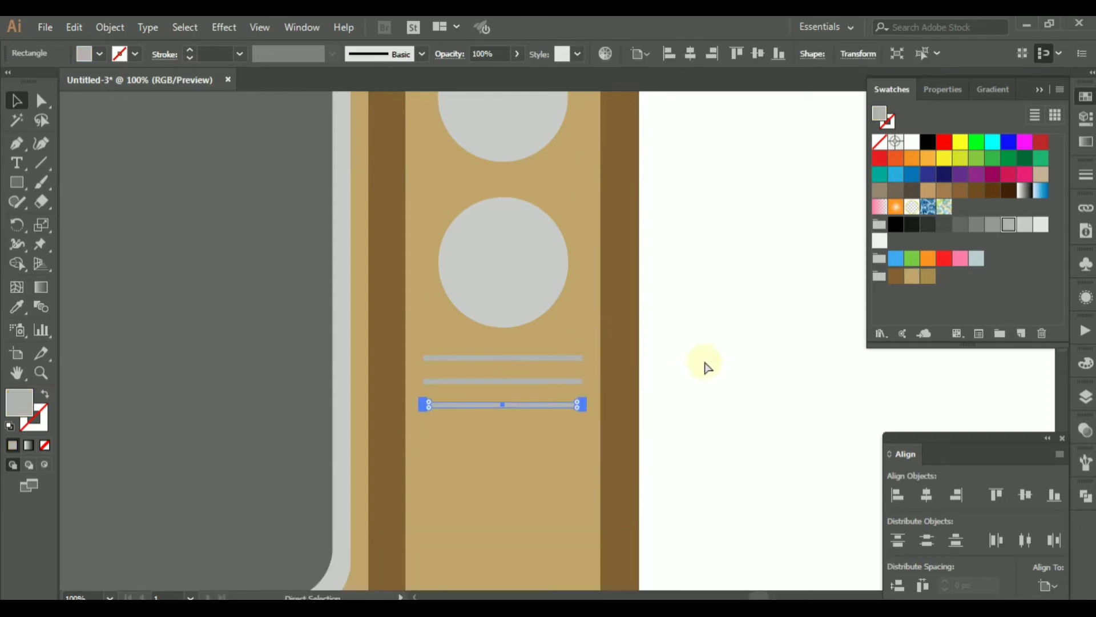
pyautogui.hotkey('ctrl', 'd')
pyautogui.hotkey('ctrl', 'd')
pyautogui.hotkey('ctrl', 'd')
pyautogui.hotkey('ctrl', 'd')
pyautogui.hotkey('ctrl', 'd')
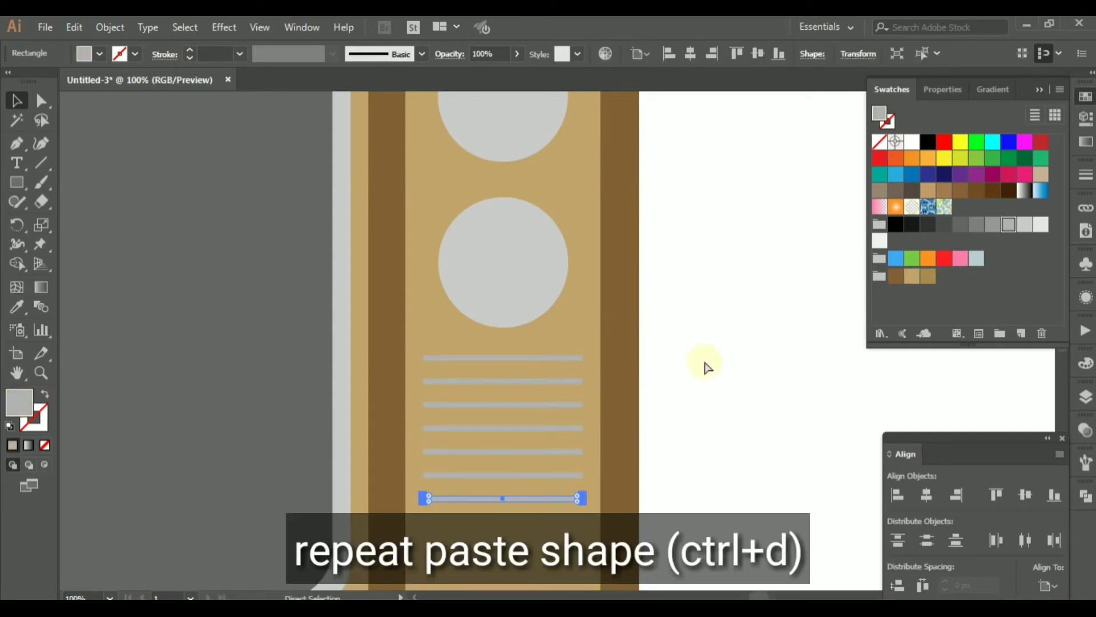
pyautogui.scroll(-3, 703, 362)
pyautogui.click(703, 362)
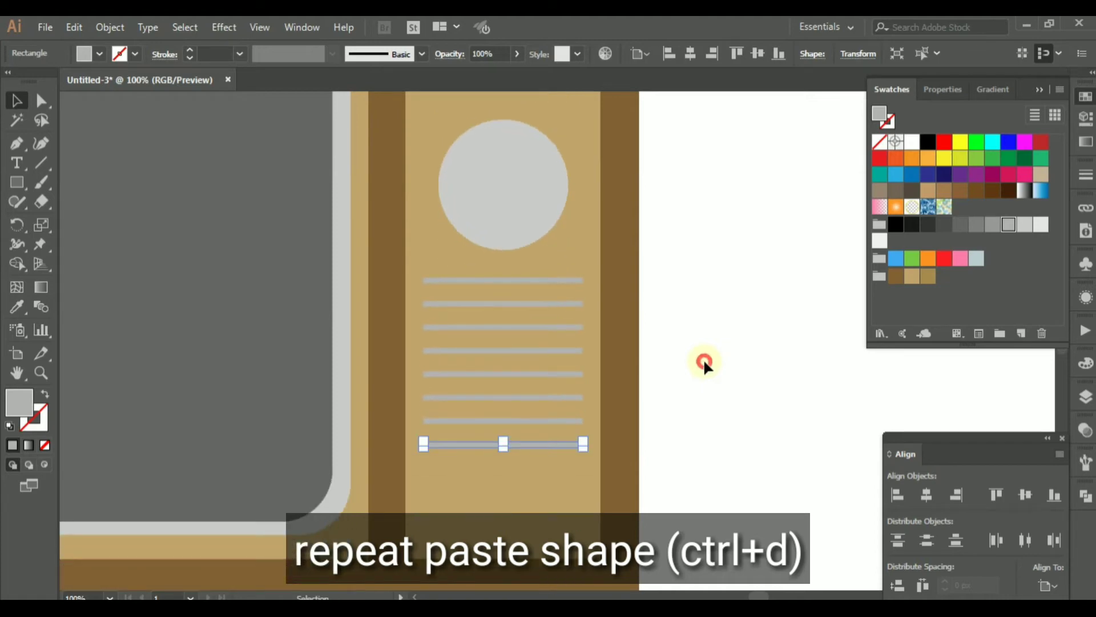
# - Group all eight speaker lines below the knobs into one object
pyautogui.click(575, 281)
pyautogui.keyDown('shift'); pyautogui.click(566, 305); pyautogui.keyUp('shift')
pyautogui.keyDown('shift'); pyautogui.click(561, 327); pyautogui.keyUp('shift')
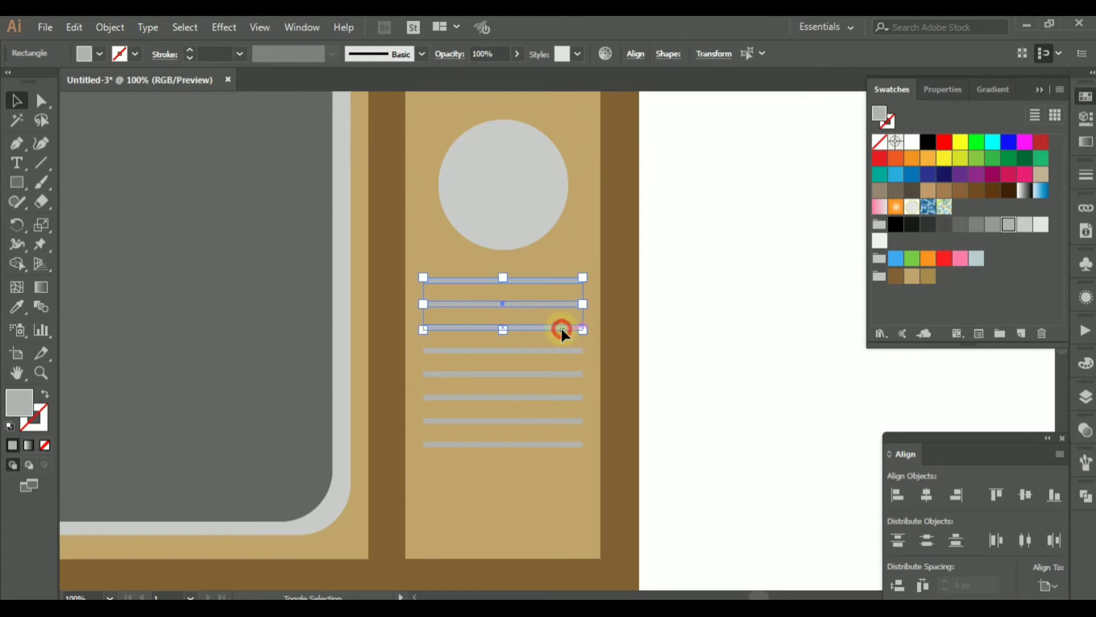
pyautogui.keyDown('shift'); pyautogui.click(560, 350); pyautogui.keyUp('shift')
pyautogui.keyDown('shift'); pyautogui.click(563, 374); pyautogui.keyUp('shift')
pyautogui.keyDown('shift'); pyautogui.click(563, 397); pyautogui.keyUp('shift')
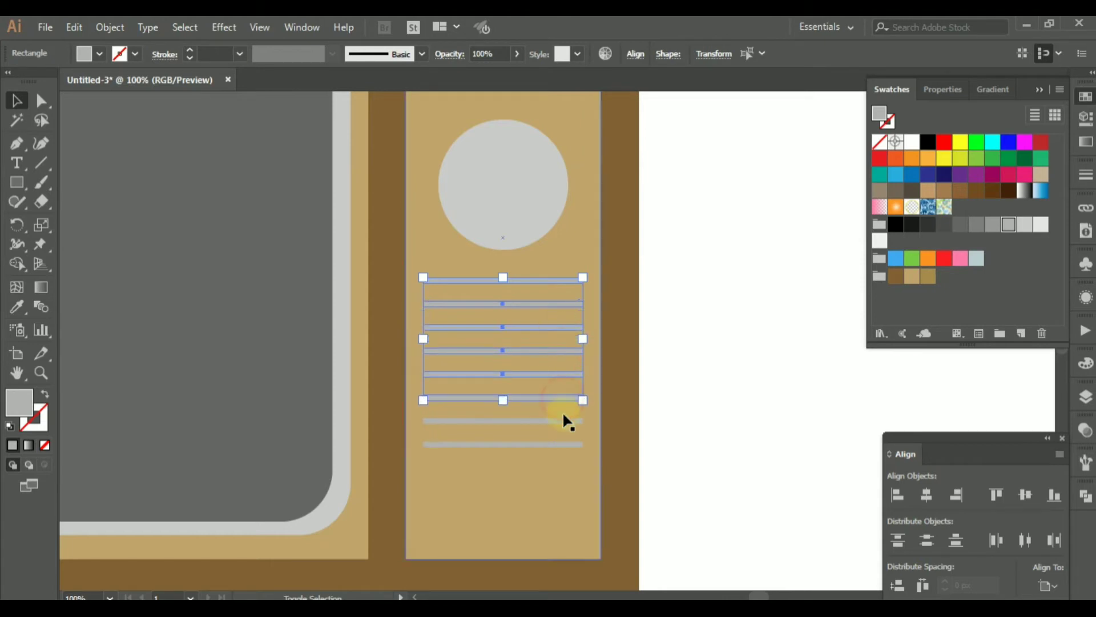
pyautogui.keyDown('shift'); pyautogui.click(564, 422); pyautogui.keyUp('shift')
pyautogui.keyDown('shift'); pyautogui.click(561, 443); pyautogui.keyUp('shift')
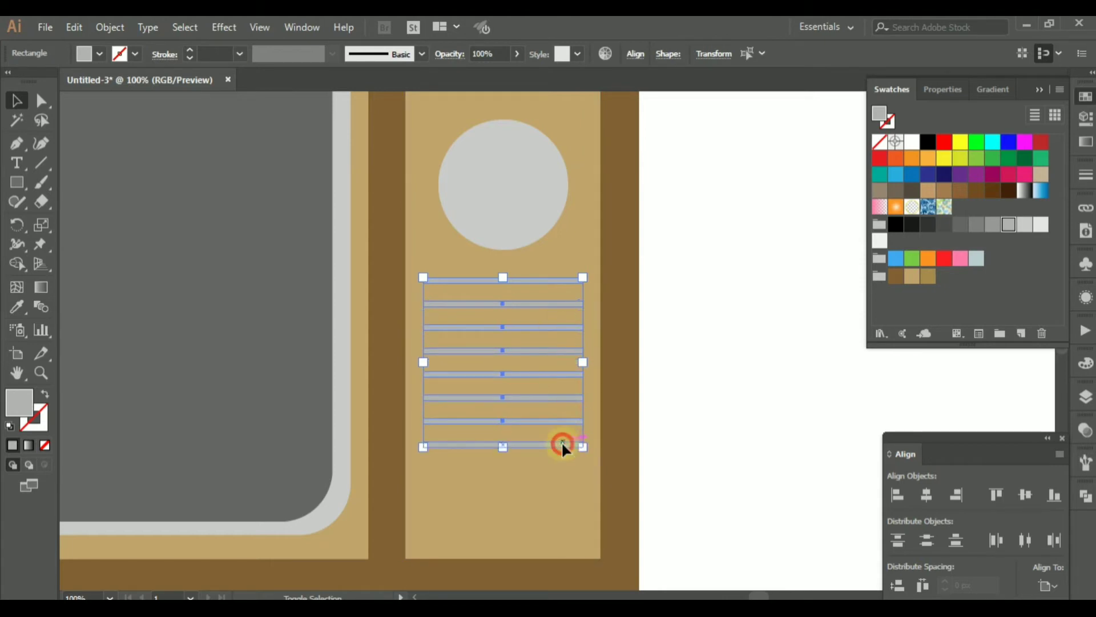
pyautogui.rightClick(559, 370)
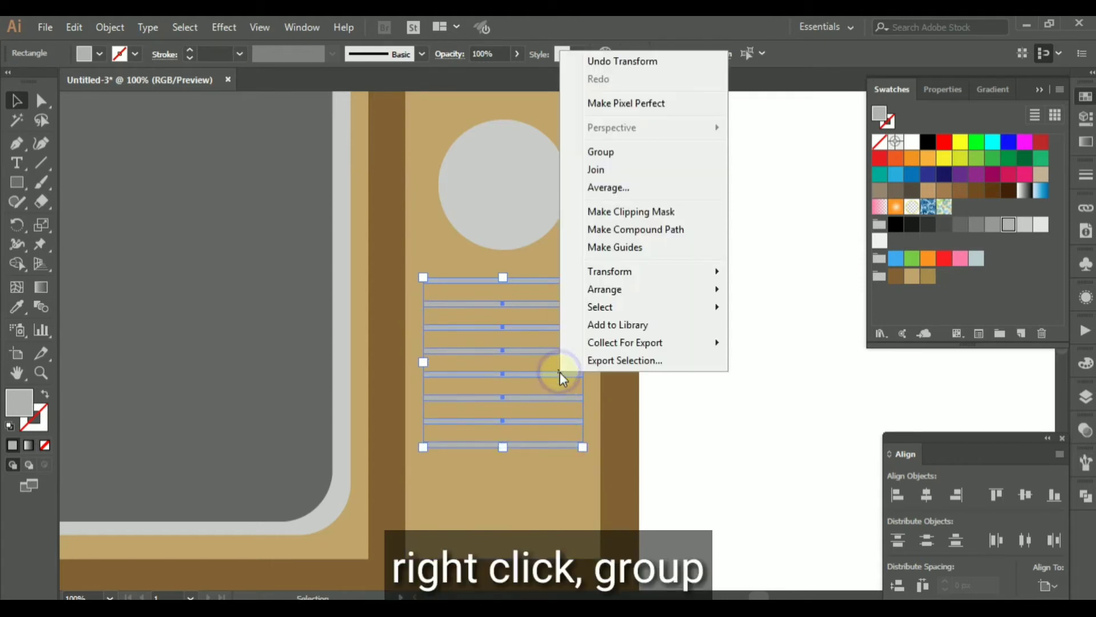
pyautogui.click(672, 165)
pyautogui.click(749, 241)
# - Draw a small grey circle on the blank artboard area beside the TV's lower part, about a quarter of the narrow tan panel's width
pyautogui.scroll(-1, 728, 279)
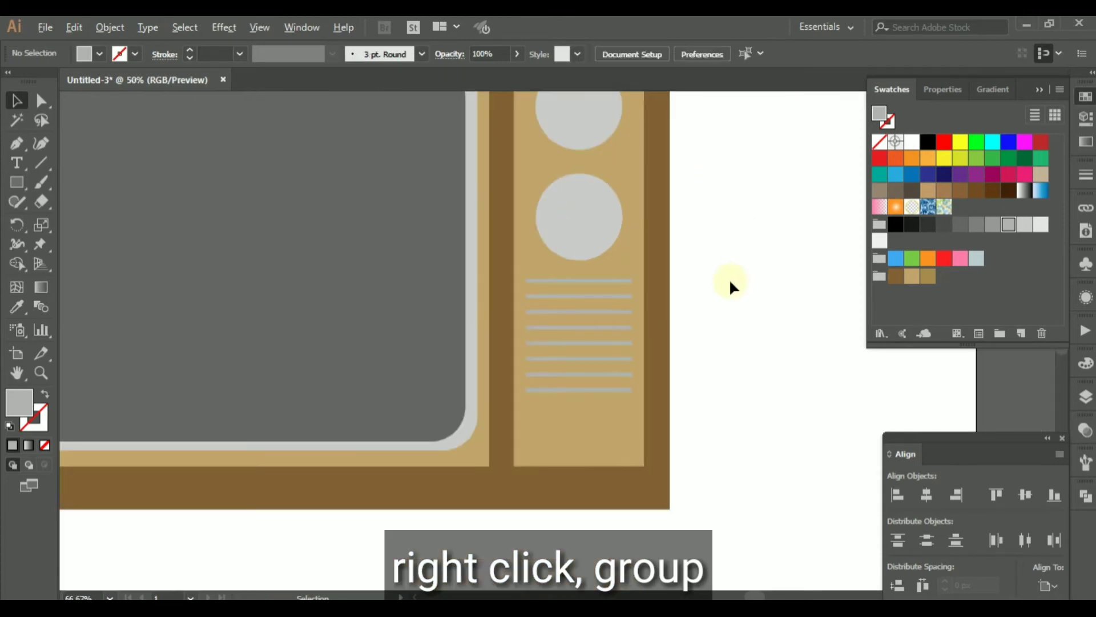
pyautogui.scroll(-2, 729, 279)
pyautogui.press('space')
pyautogui.moveTo(746, 325); pyautogui.dragTo(636, 343)
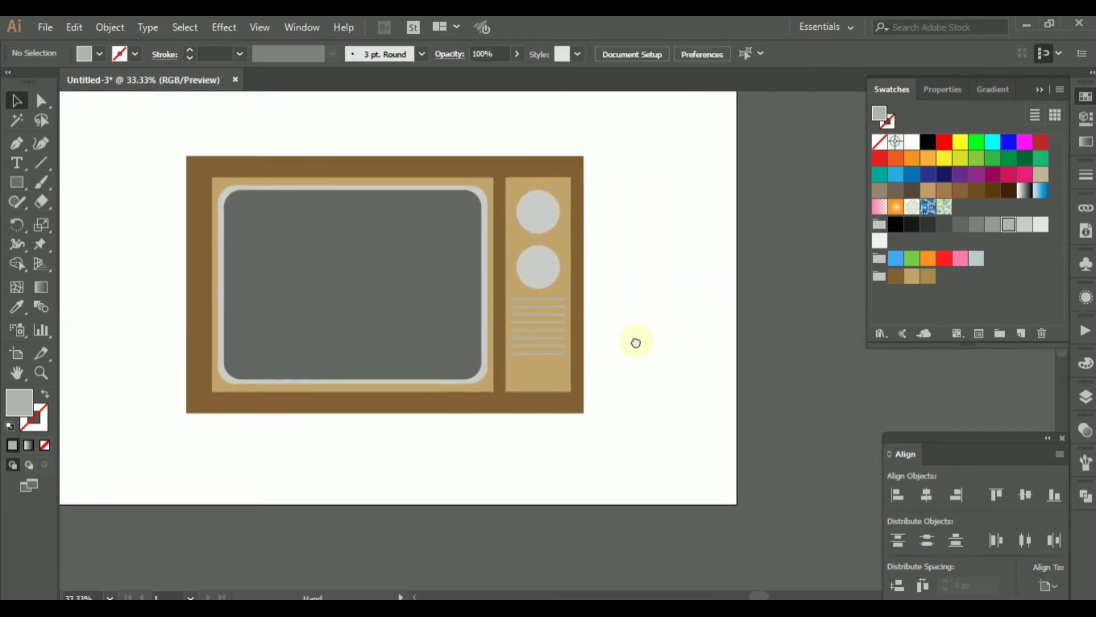
pyautogui.scroll(2, 653, 376)
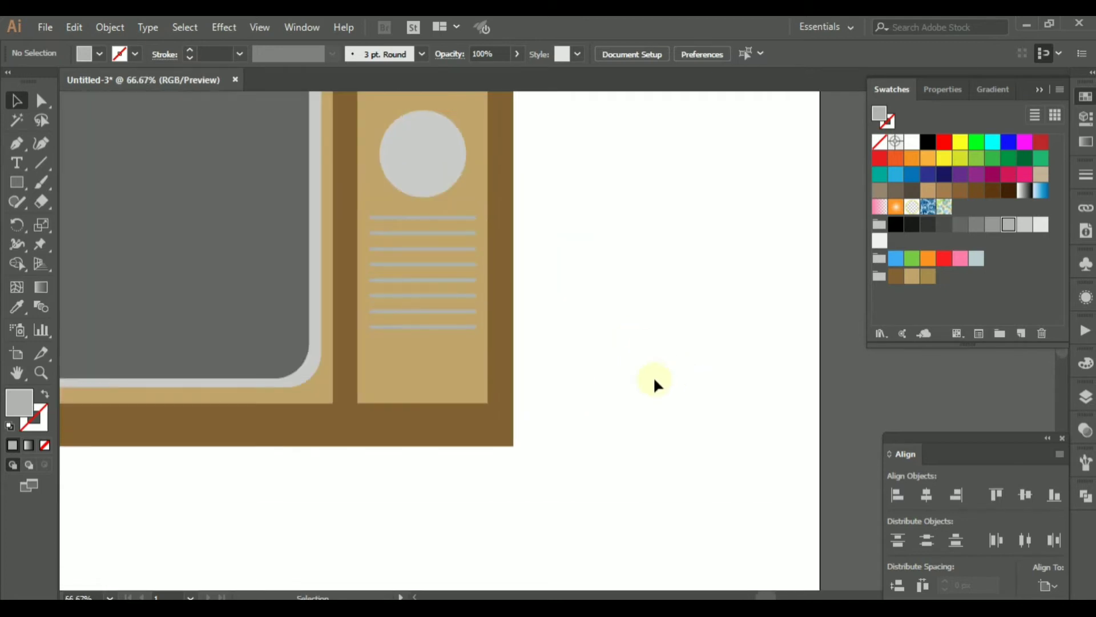
pyautogui.click(18, 183)
pyautogui.click(77, 221)
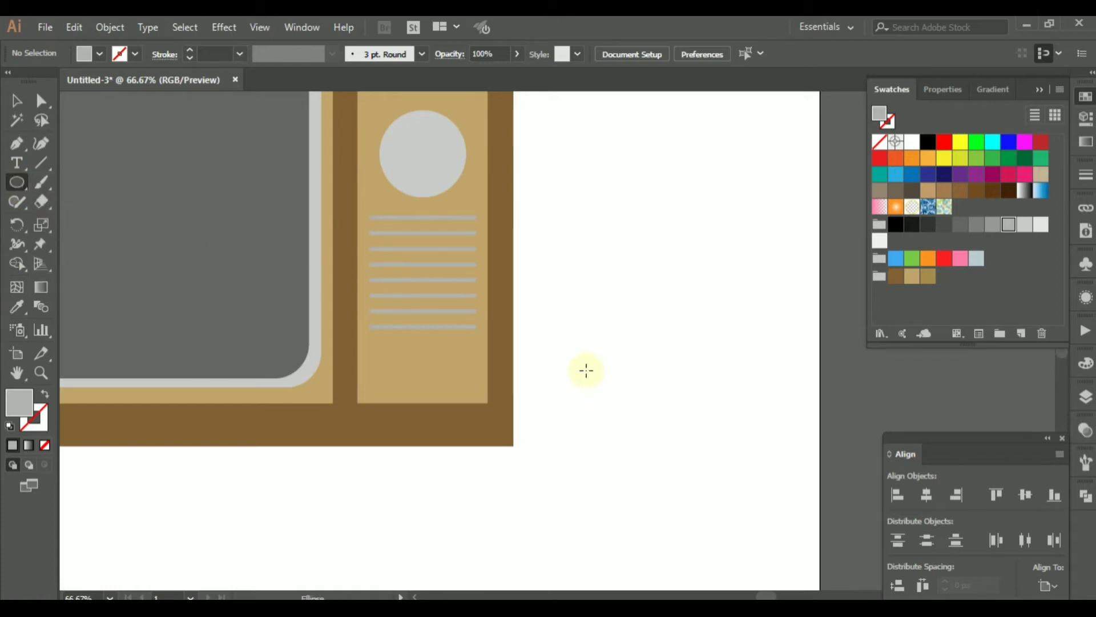
pyautogui.moveTo(566, 365); pyautogui.dragTo(598, 387)
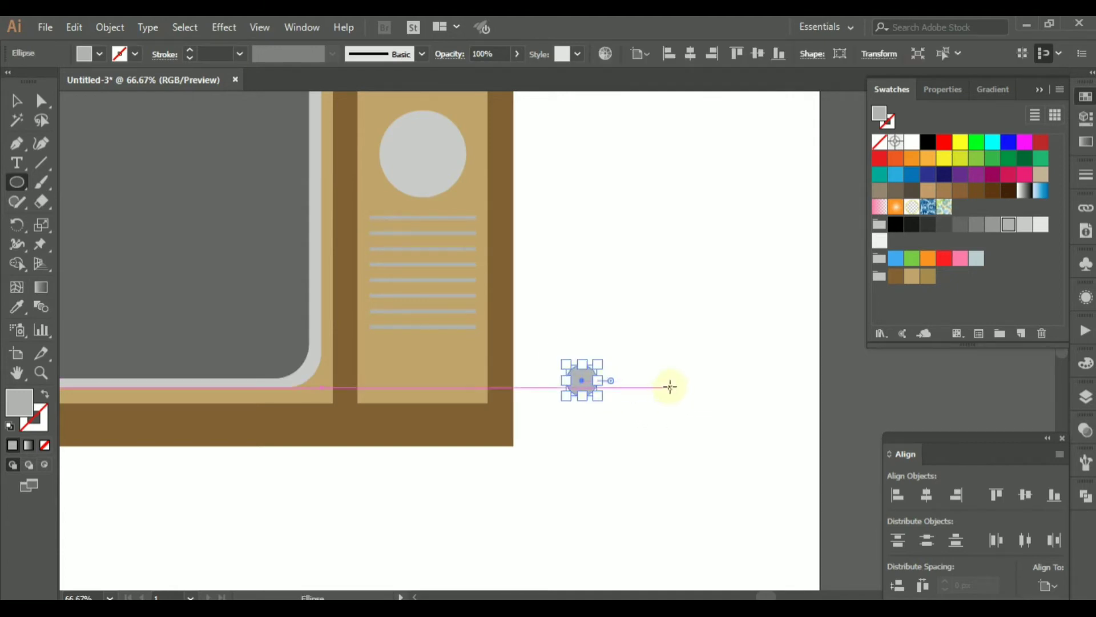
pyautogui.click(19, 101)
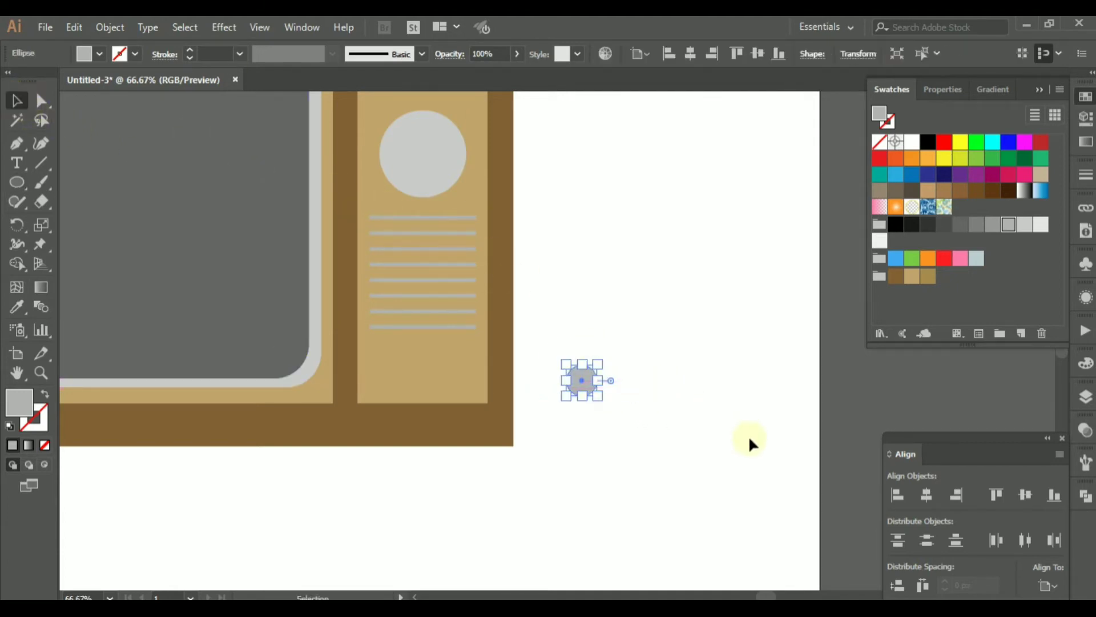
pyautogui.click(643, 385)
# - Paste a copy of the small circle in front, shrink it about its centre to roughly three-quarters size, and fill it with very light grey
pyautogui.scroll(3, 617, 378)
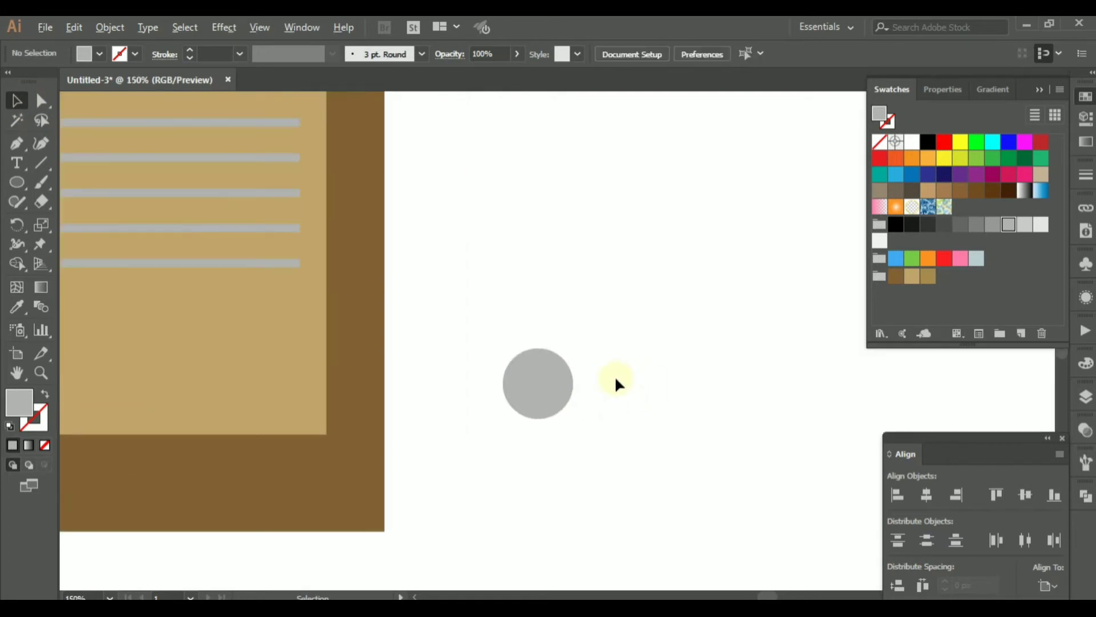
pyautogui.click(525, 394)
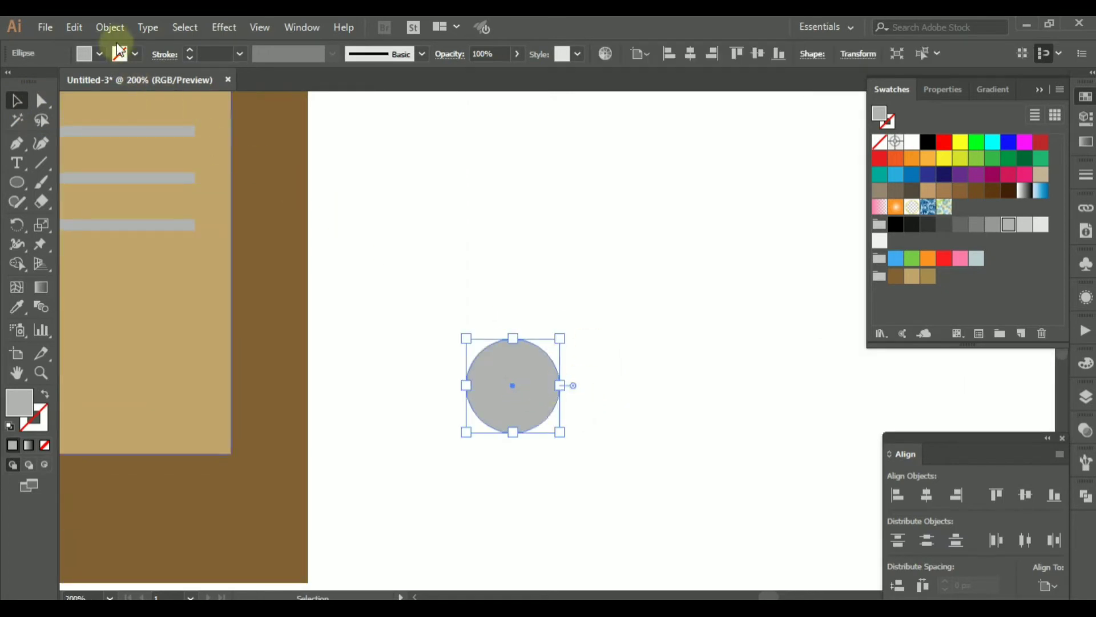
pyautogui.click(66, 26)
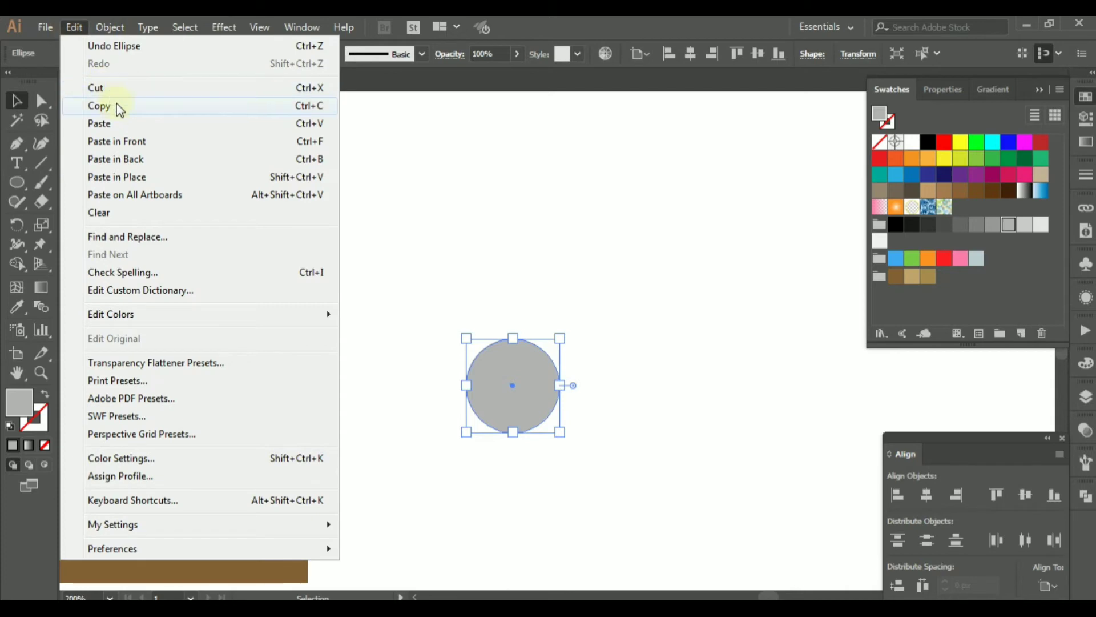
pyautogui.click(117, 104)
pyautogui.click(77, 28)
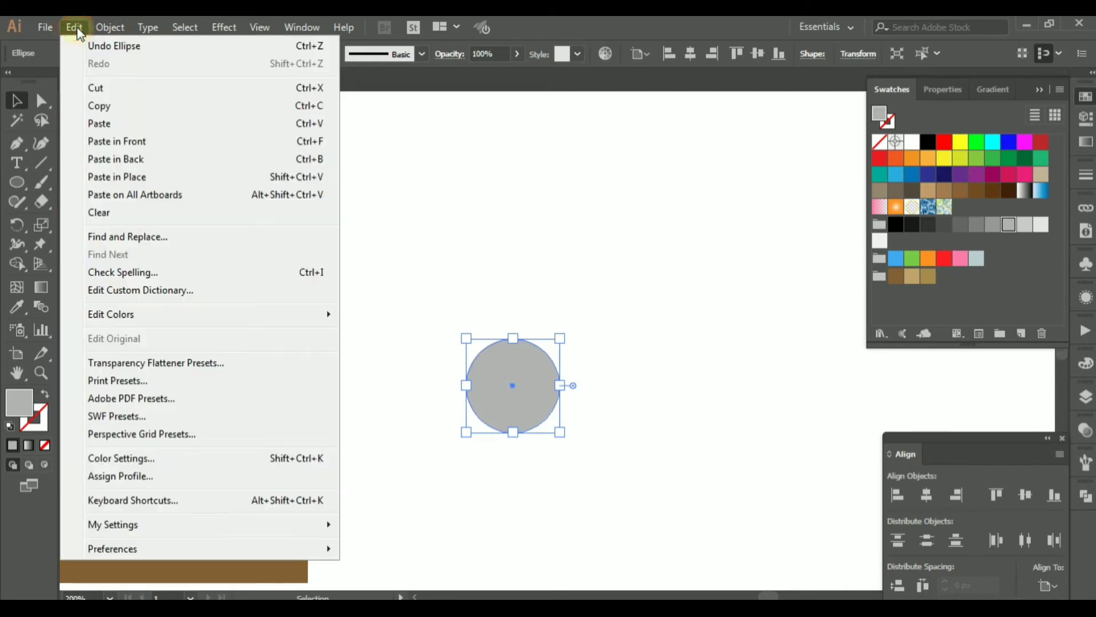
pyautogui.click(140, 139)
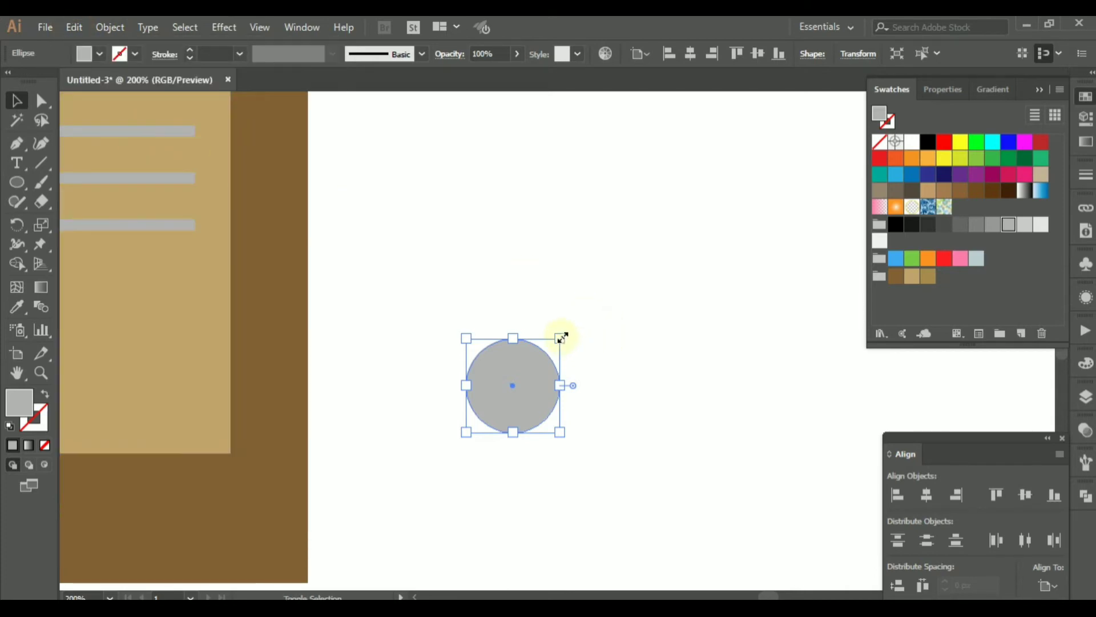
pyautogui.moveTo(561, 337); pyautogui.dragTo(550, 347)
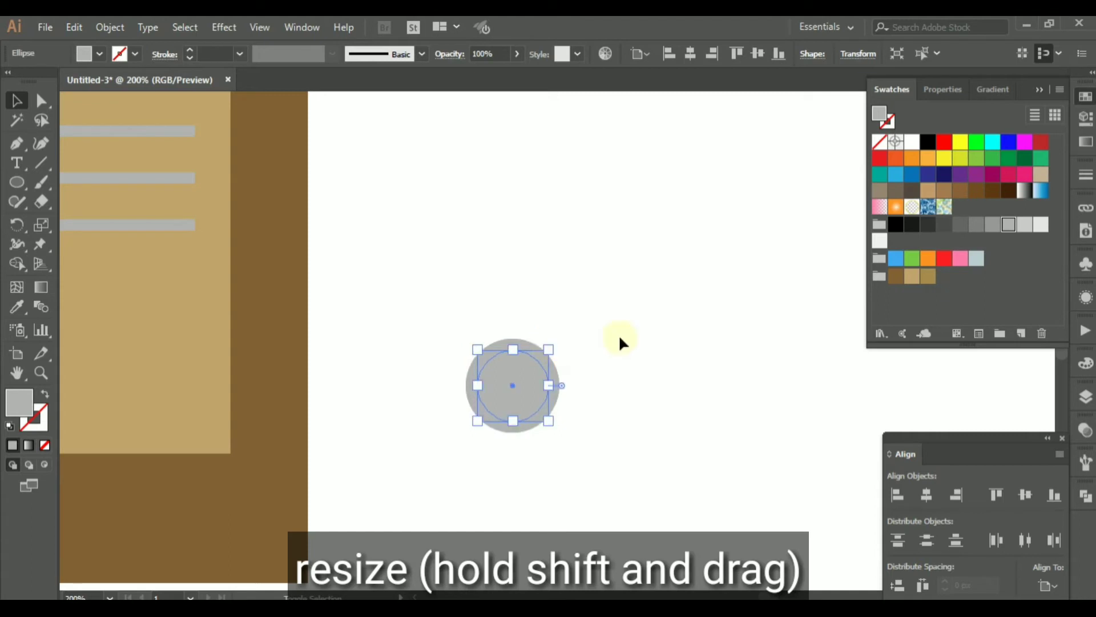
pyautogui.click(1041, 224)
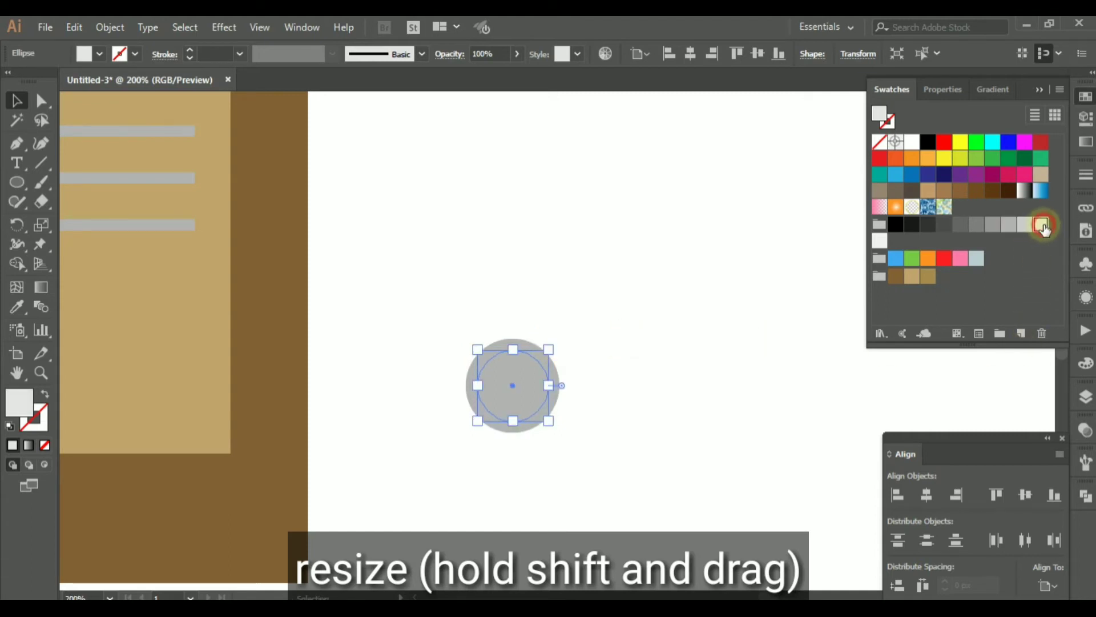
pyautogui.click(613, 358)
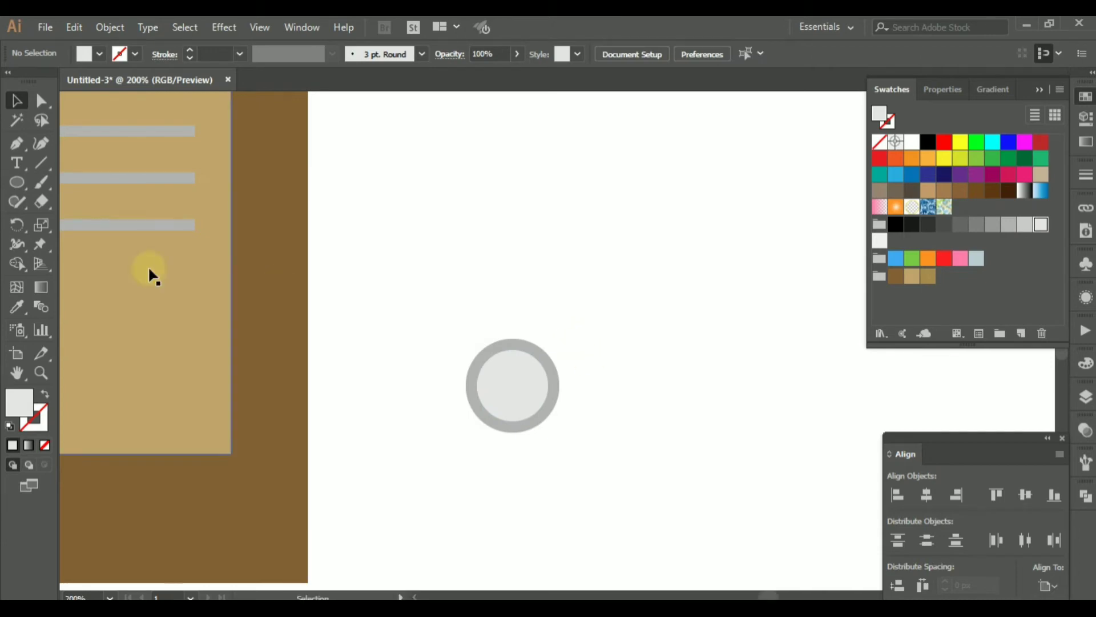
# - Draw a thin vertical rectangle beside the small circles, about as tall as the inner circle, and fill it with dark grey
pyautogui.click(18, 182)
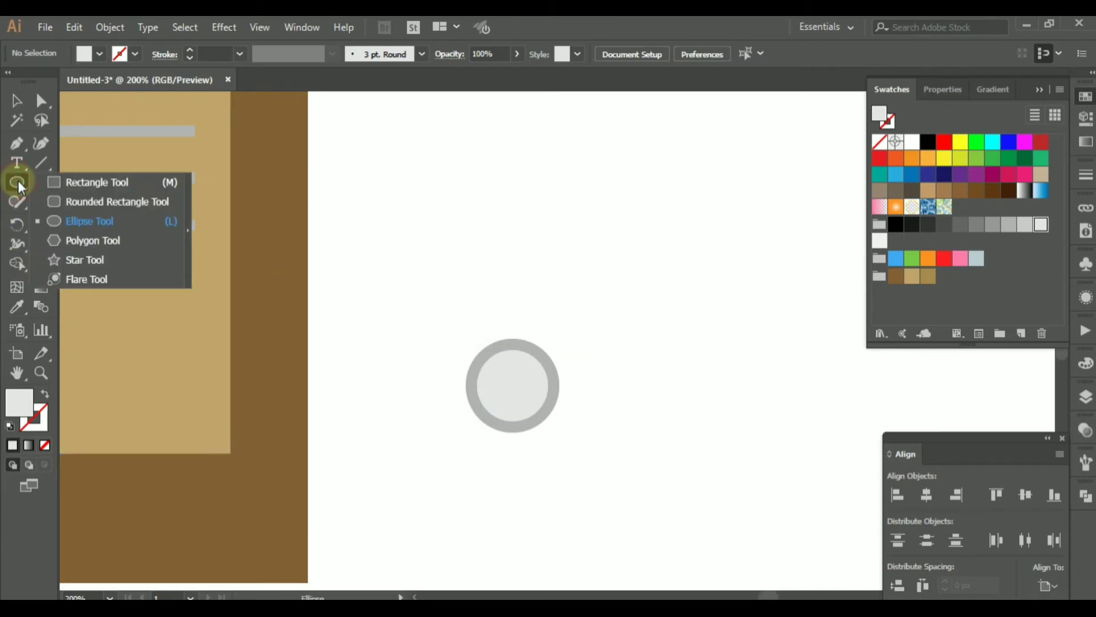
pyautogui.click(85, 183)
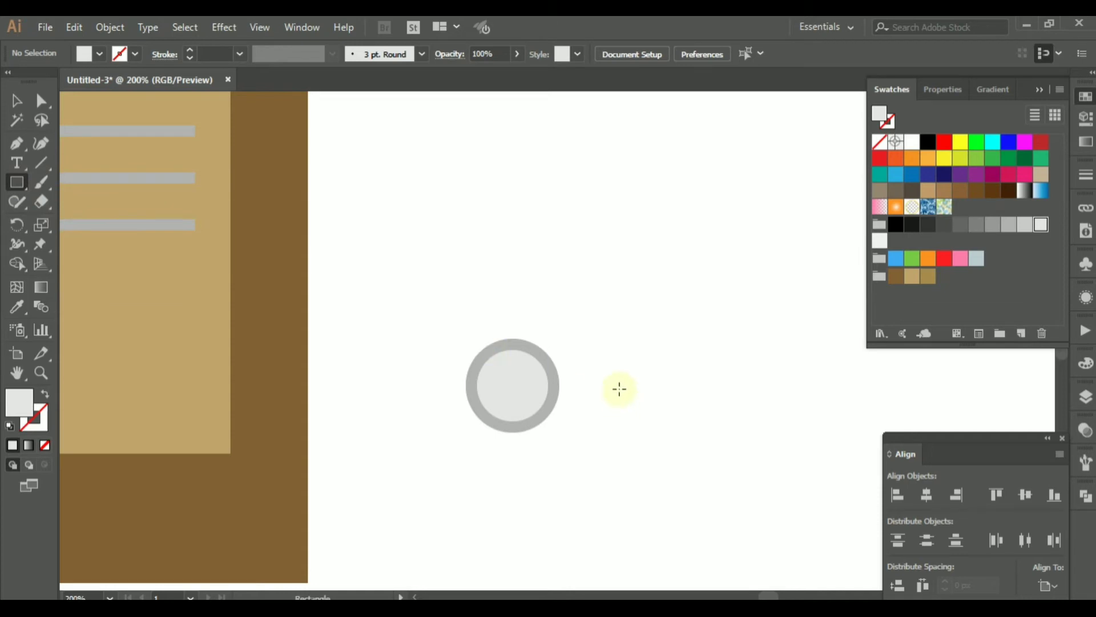
pyautogui.moveTo(606, 345); pyautogui.dragTo(613, 417)
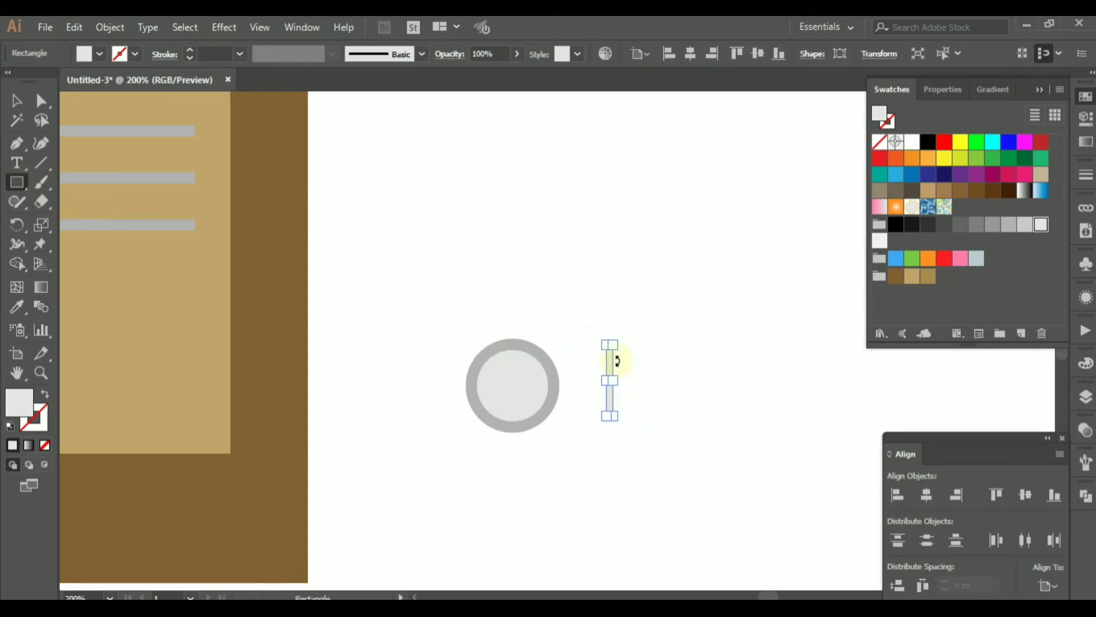
pyautogui.click(17, 101)
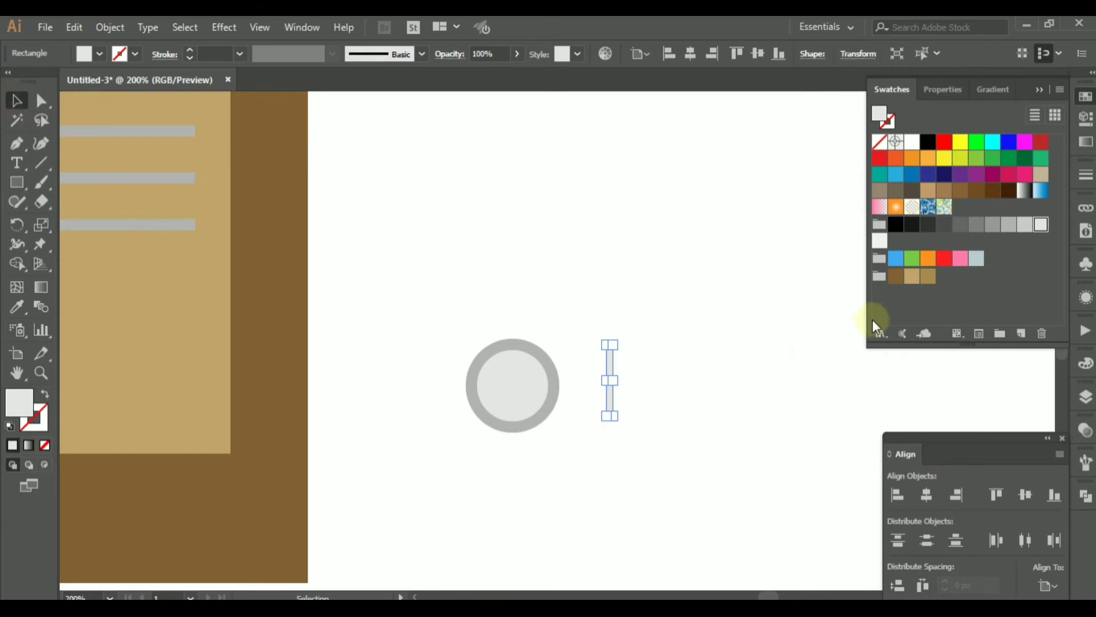
pyautogui.click(963, 227)
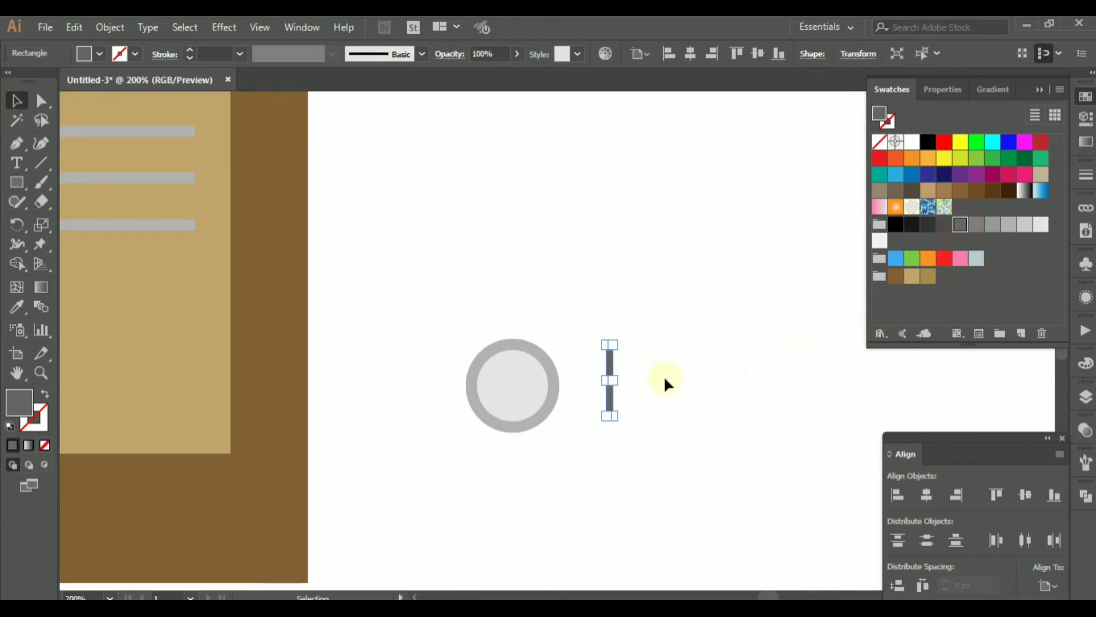
pyautogui.click(645, 393)
# - Move the dark grey bar onto the middle of the light inner circle and centre it vertically, using that circle as the key object
pyautogui.scroll(2, 615, 379)
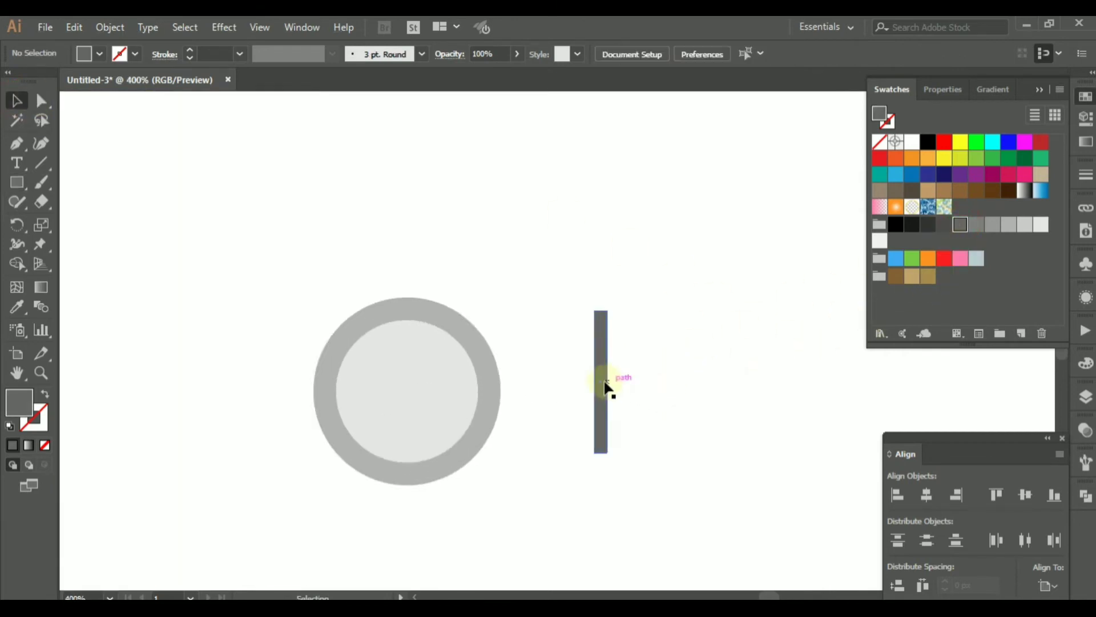
pyautogui.moveTo(601, 387); pyautogui.dragTo(409, 389)
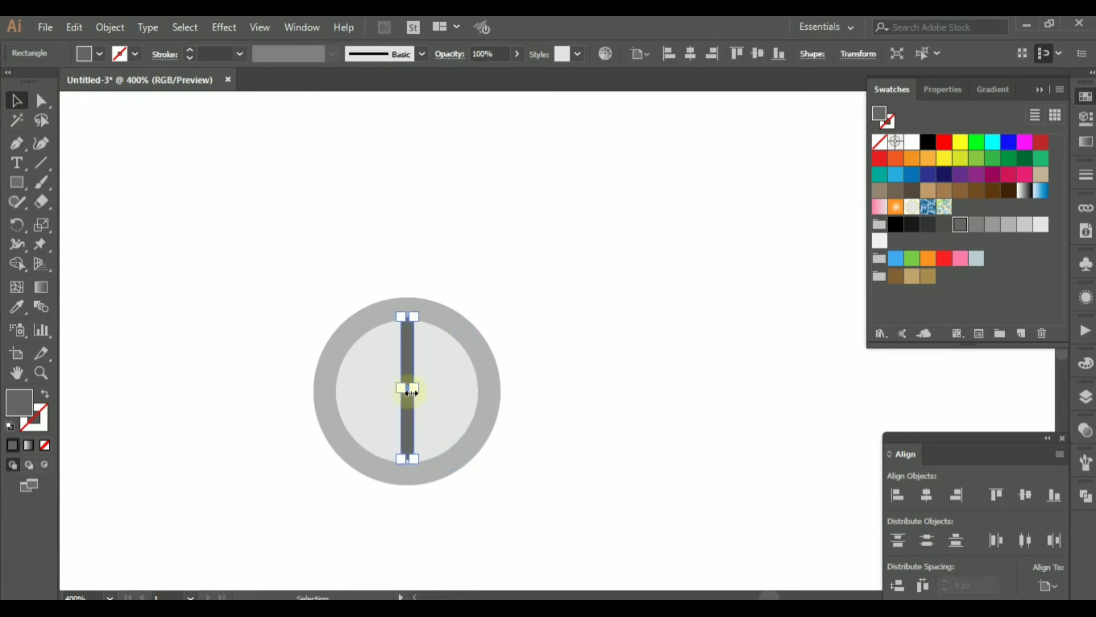
pyautogui.keyDown('shift'); pyautogui.click(454, 378); pyautogui.keyUp('shift')
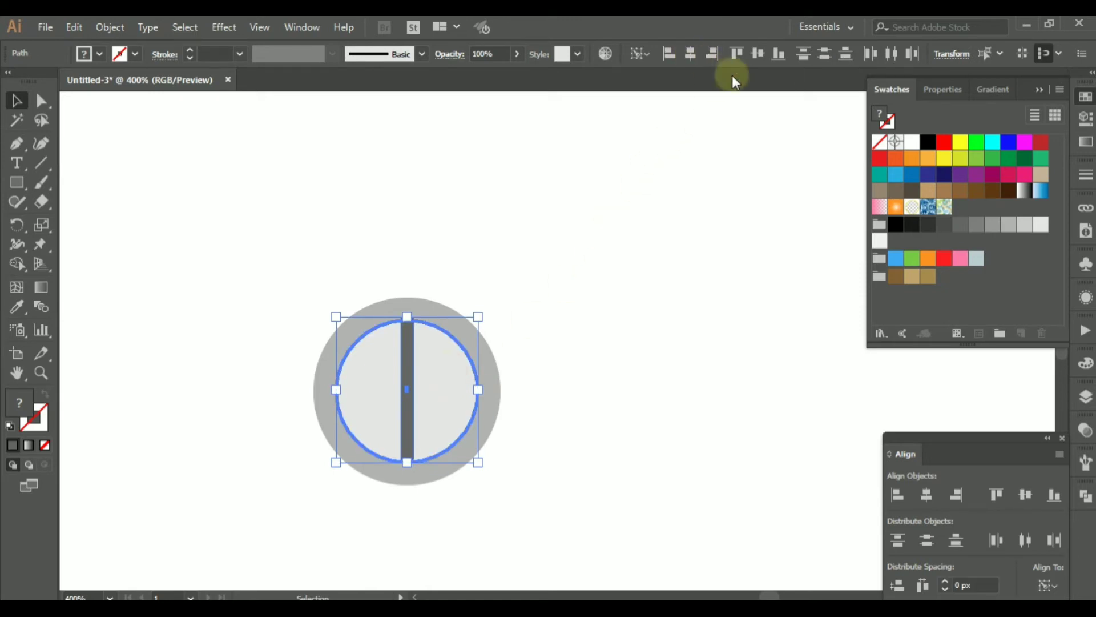
pyautogui.click(760, 54)
pyautogui.click(586, 304)
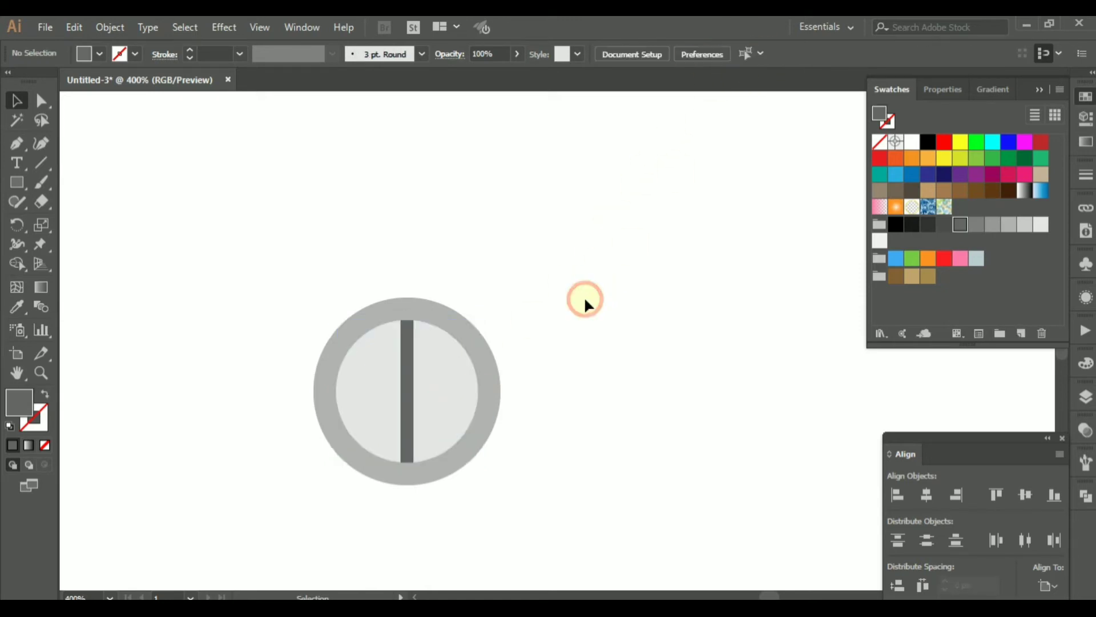
# - Group the two small circles and the dark grey bar into a single button
pyautogui.moveTo(542, 293); pyautogui.dragTo(279, 493)
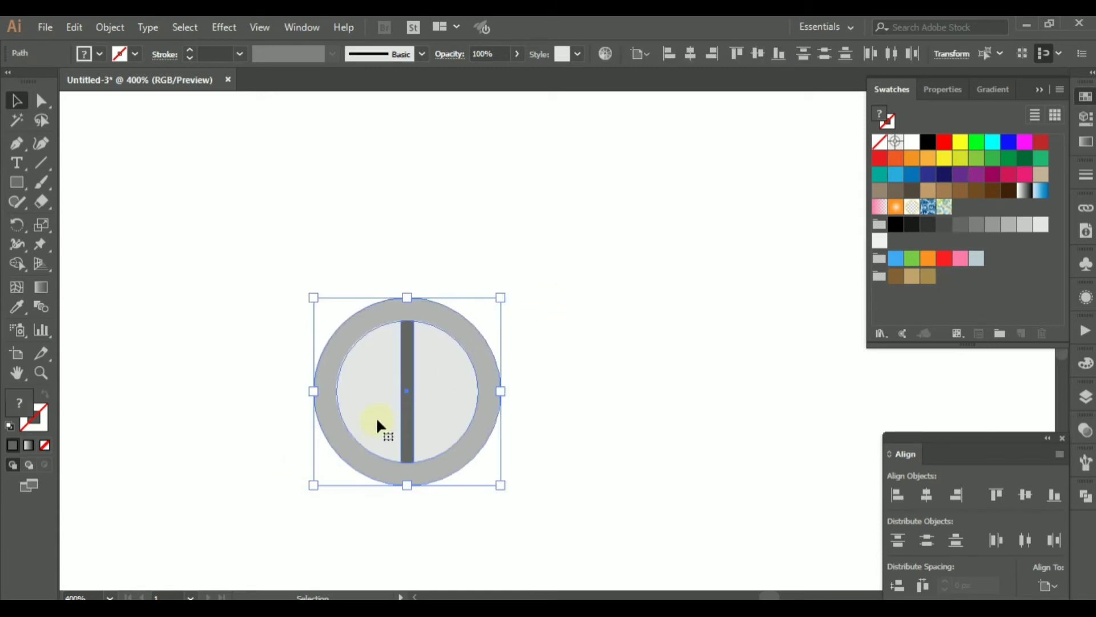
pyautogui.rightClick(380, 425)
pyautogui.click(455, 199)
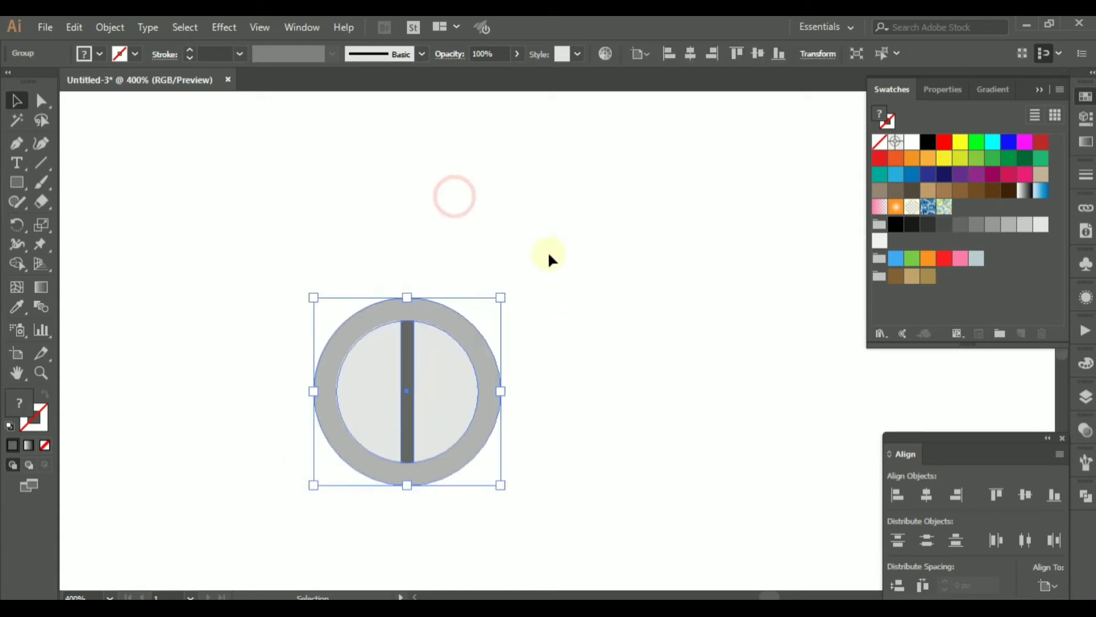
pyautogui.click(596, 301)
pyautogui.scroll(-3, 581, 377)
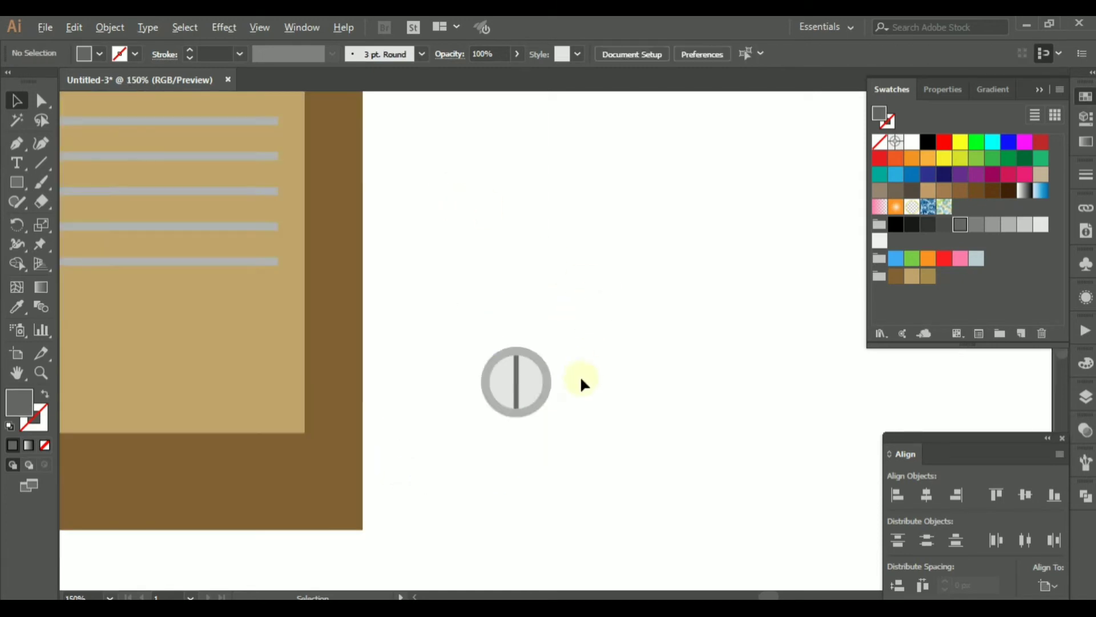
# - Move the grouped button into the side panel below the speaker lines, flush with the lines' left ends
pyautogui.scroll(-1, 577, 398)
pyautogui.moveTo(533, 447); pyautogui.dragTo(665, 525)
pyautogui.moveTo(684, 469); pyautogui.dragTo(388, 436)
pyautogui.click(624, 443)
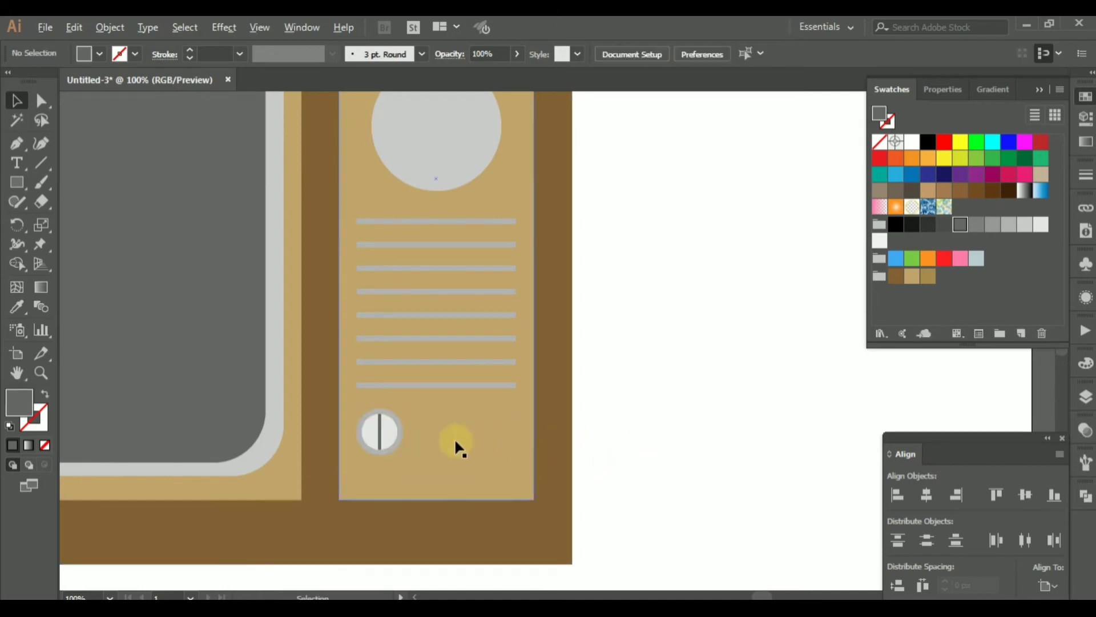
# - Duplicate the button to the right and repeat the copy once, making an evenly spaced row of three under the speaker lines
pyautogui.keyDown('alt'); pyautogui.scroll(2, 457, 449); pyautogui.keyUp('alt')
pyautogui.moveTo(308, 436); pyautogui.dragTo(423, 433)
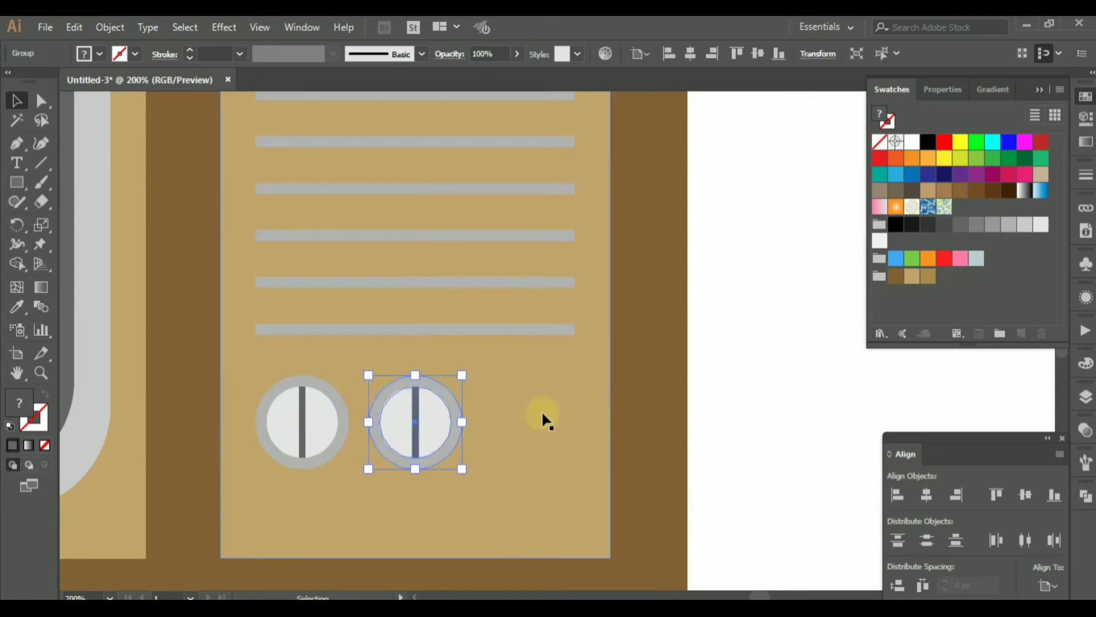
pyautogui.hotkey('ctrl', 'd')
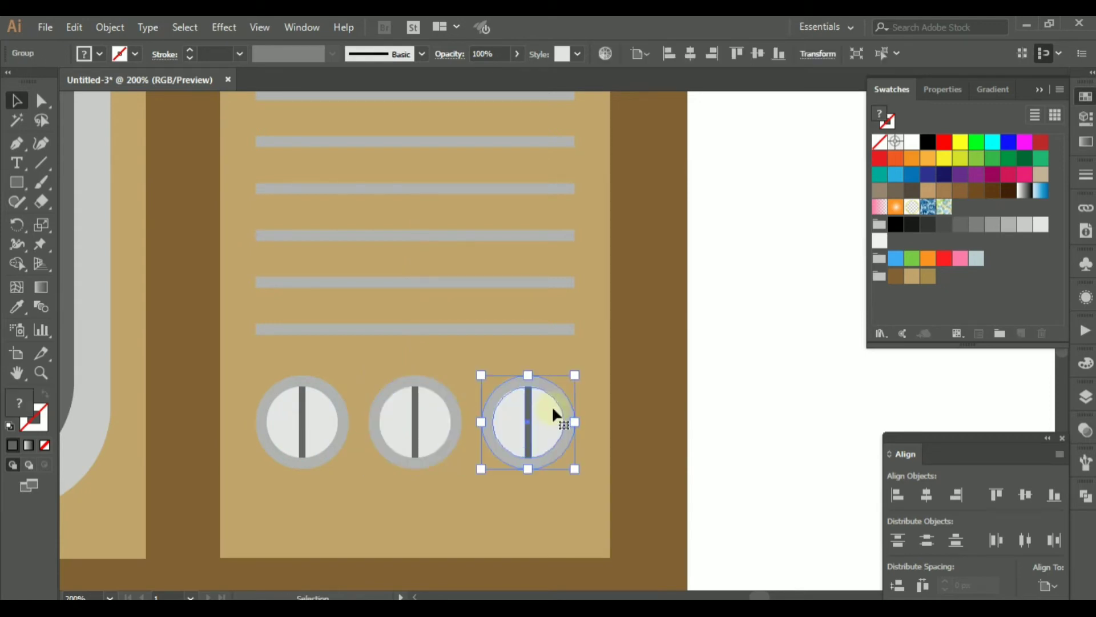
pyautogui.click(746, 396)
# - Rotate the middle button about 45° clockwise so its bar runs diagonally
pyautogui.click(429, 429)
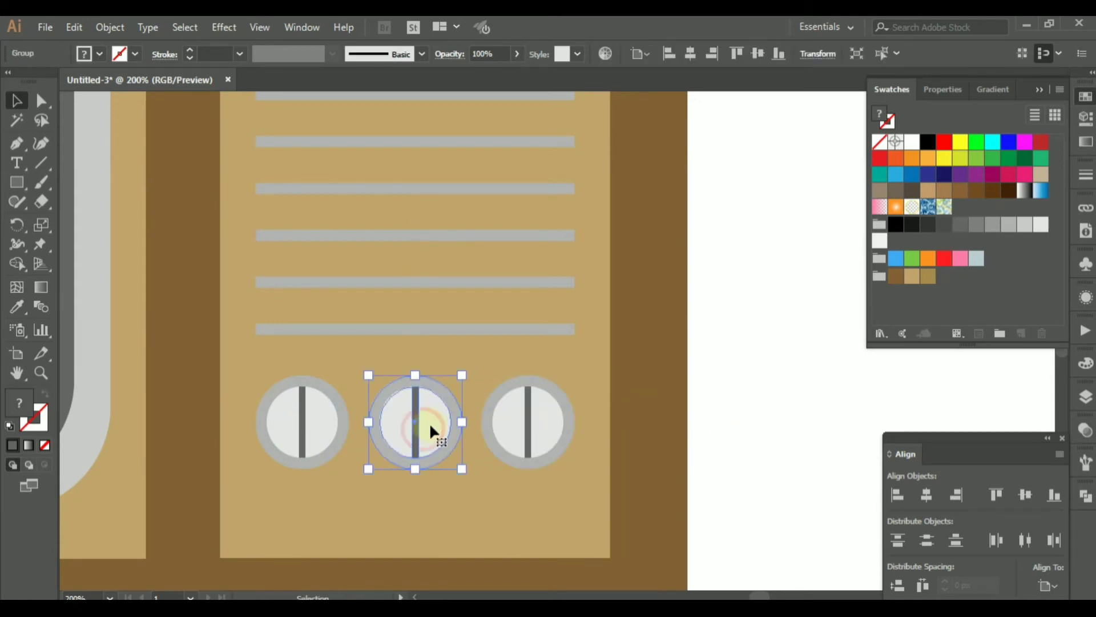
pyautogui.moveTo(475, 367); pyautogui.dragTo(506, 396)
pyautogui.click(795, 422)
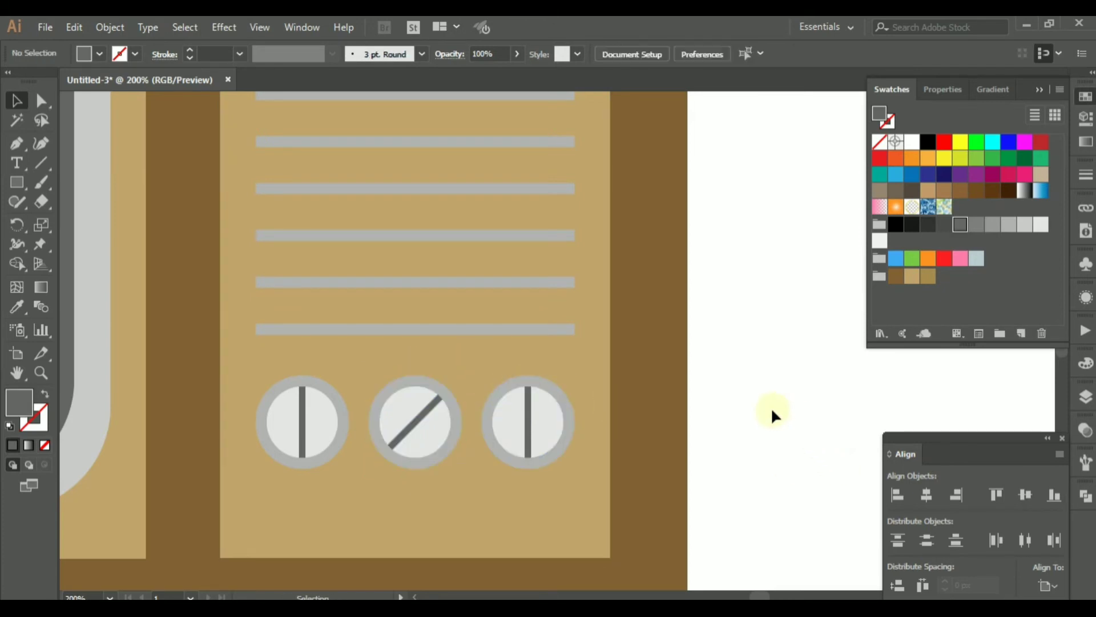
# - Draw a small dark grey circle about 20 px across with the Ellipse tool on the blank artboard beside the TV
pyautogui.scroll(-3, 771, 406)
pyautogui.scroll(-1, 771, 407)
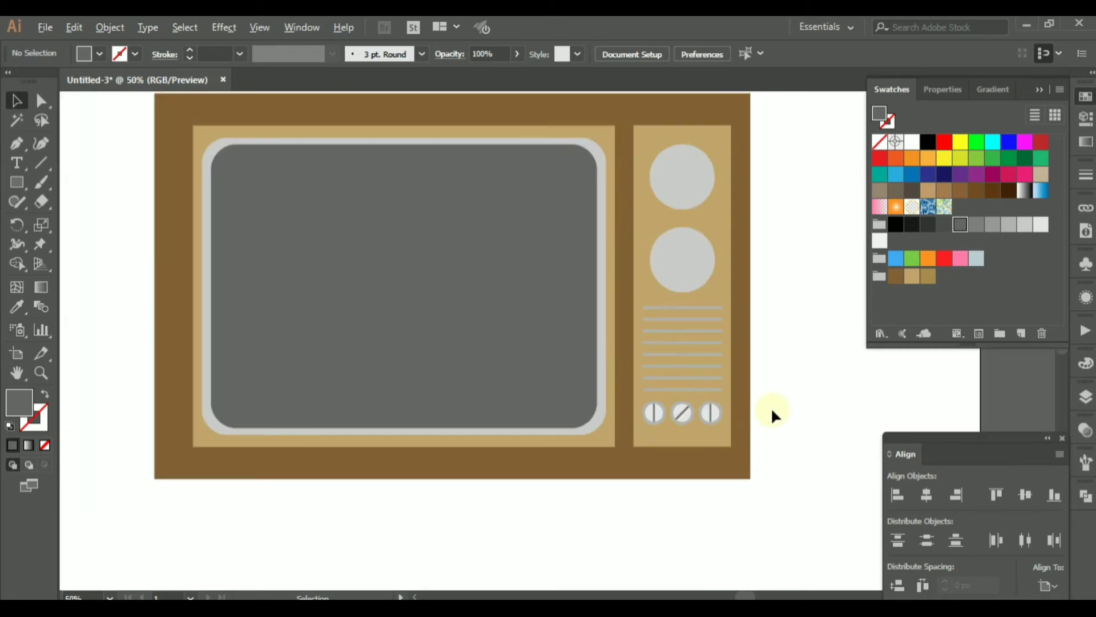
pyautogui.moveTo(774, 375); pyautogui.dragTo(600, 394)
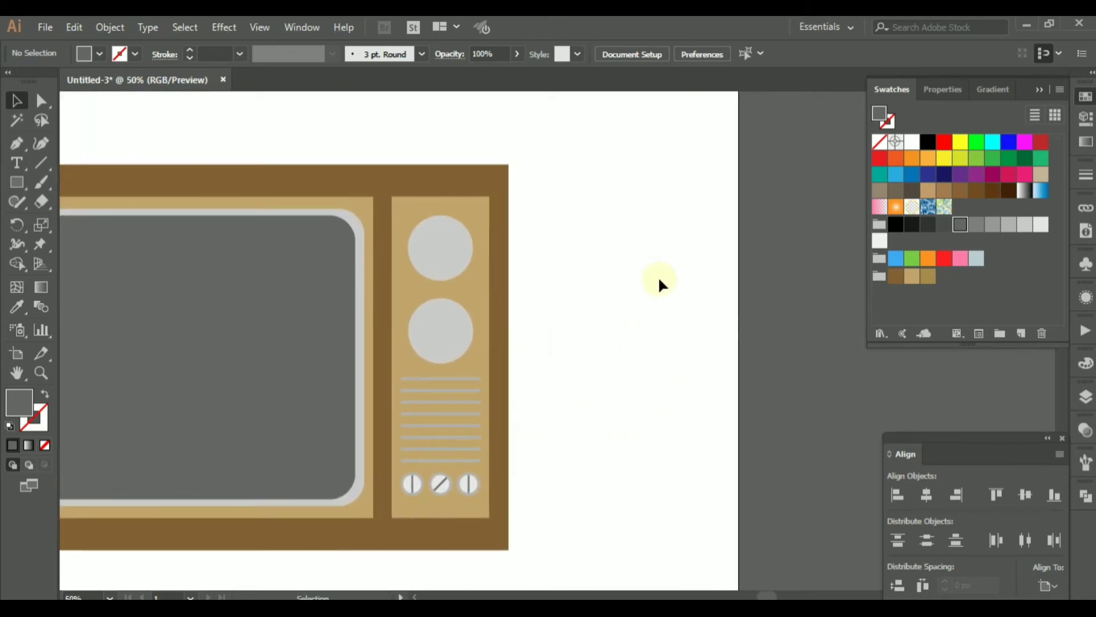
pyautogui.click(17, 183)
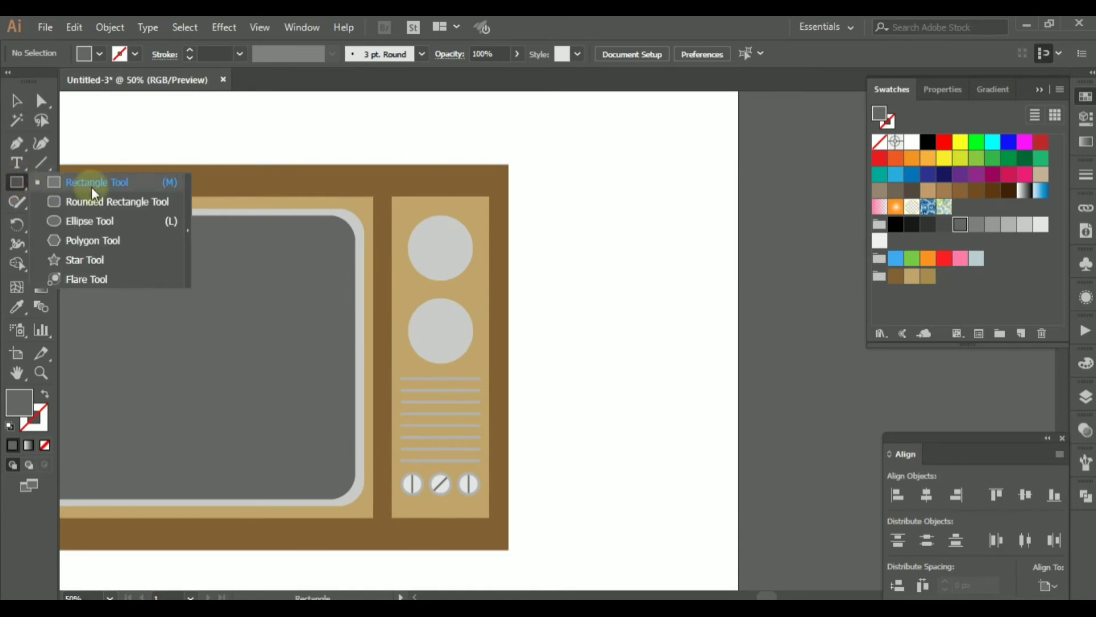
pyautogui.click(97, 220)
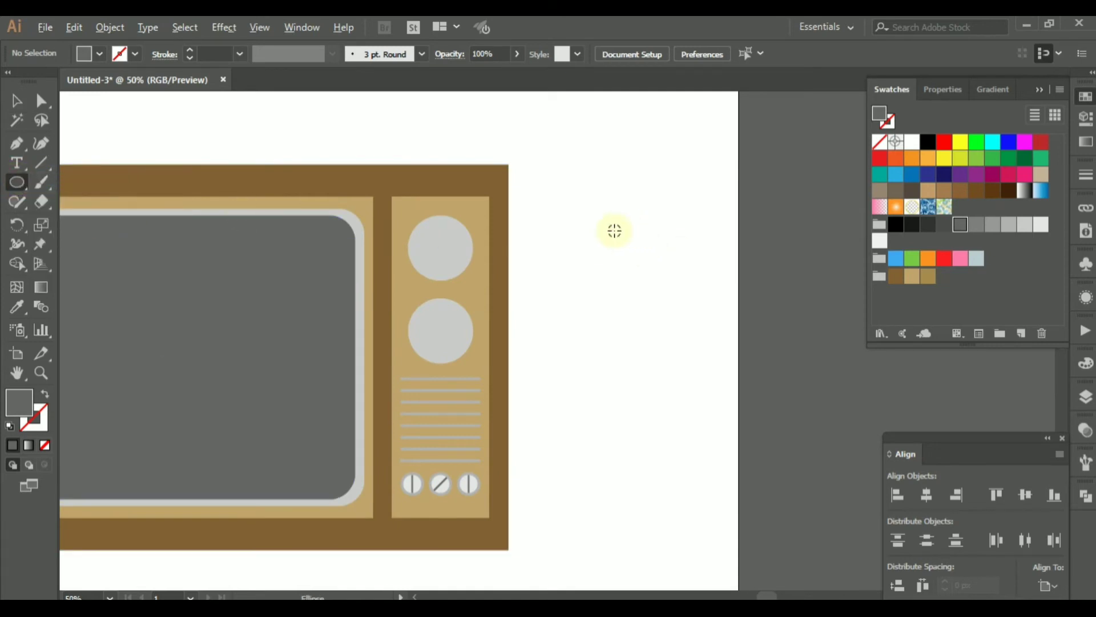
pyautogui.scroll(2, 614, 230)
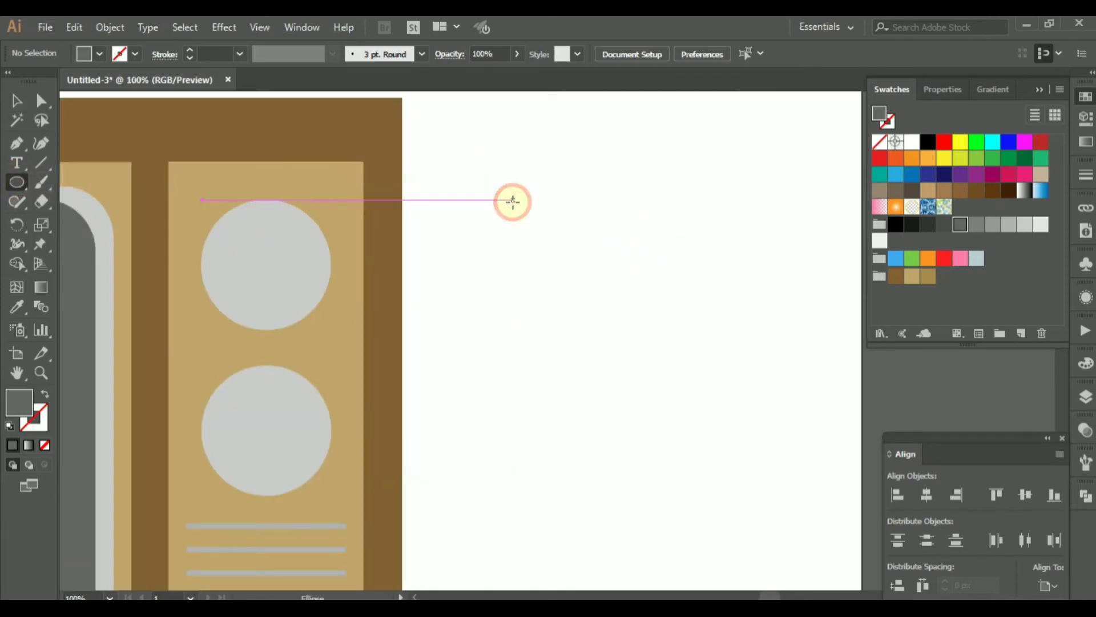
pyautogui.moveTo(514, 201); pyautogui.dragTo(529, 210)
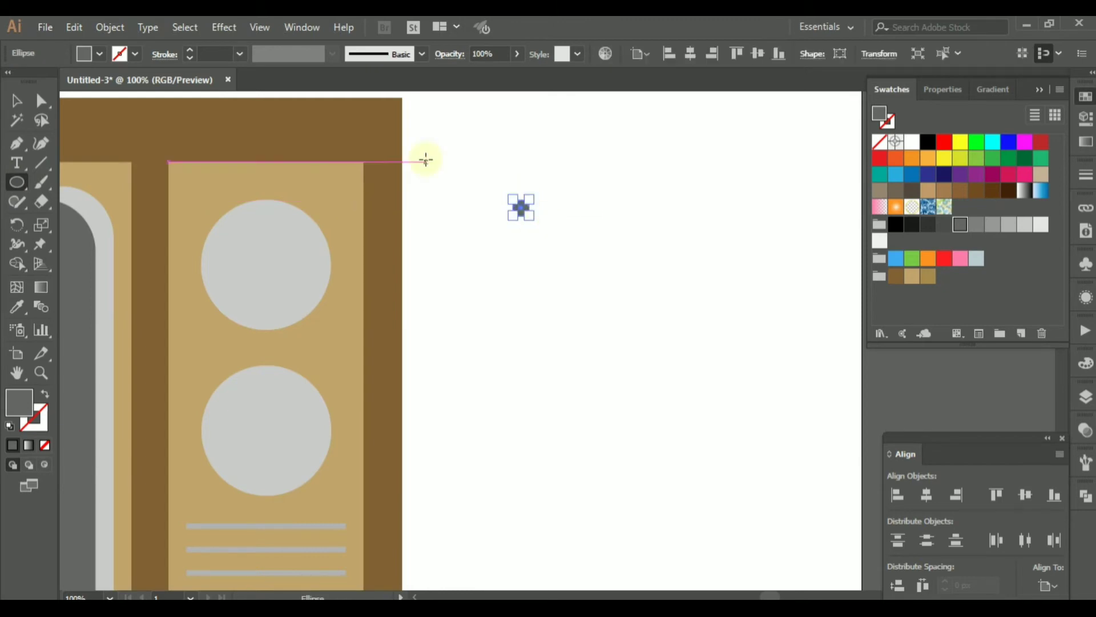
pyautogui.click(16, 101)
pyautogui.click(570, 205)
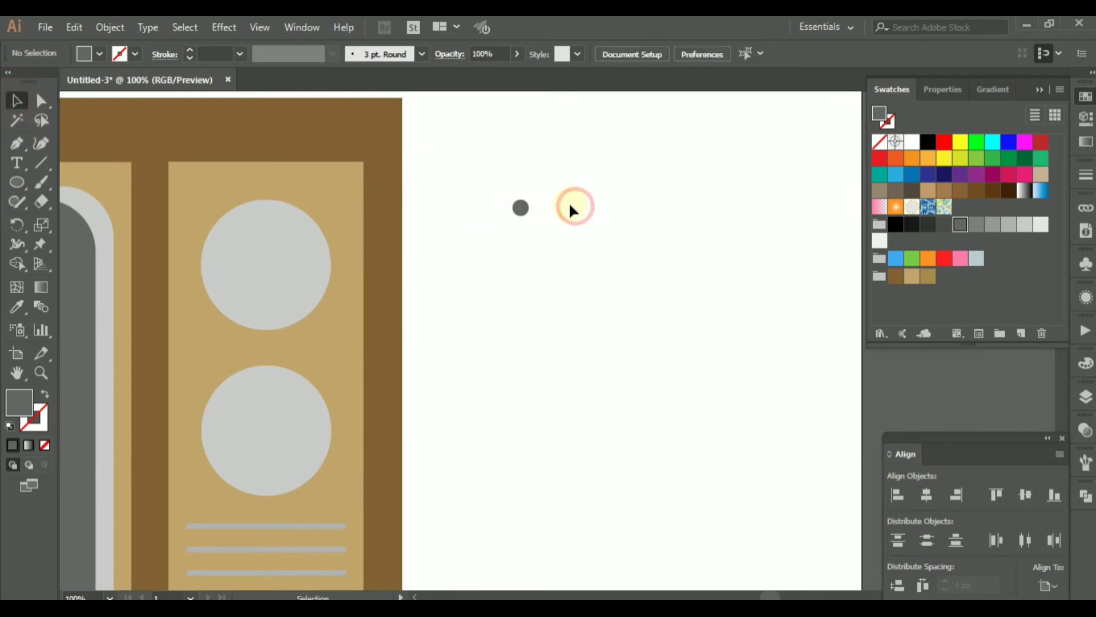
# - Duplicate the small dark circle to the right and repeat the copy three times to form a row of five dots
pyautogui.moveTo(526, 217); pyautogui.dragTo(551, 215)
pyautogui.press('a')
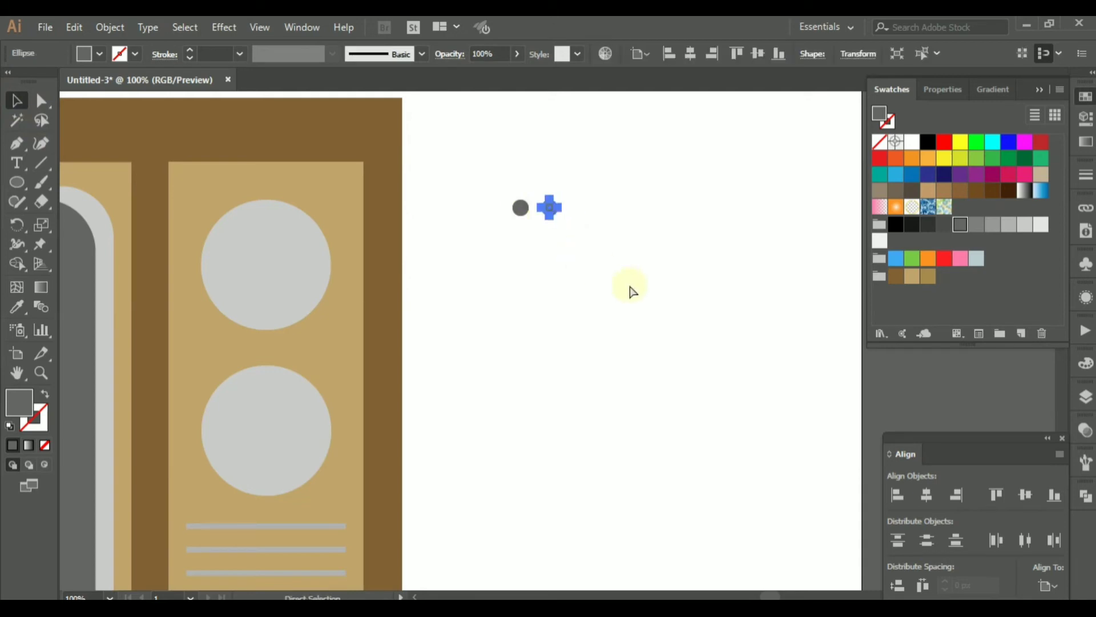
pyautogui.hotkey('ctrl', 'd')
pyautogui.hotkey('ctrl', 'd')
pyautogui.hotkey('ctrl', 'd')
pyautogui.press('v')
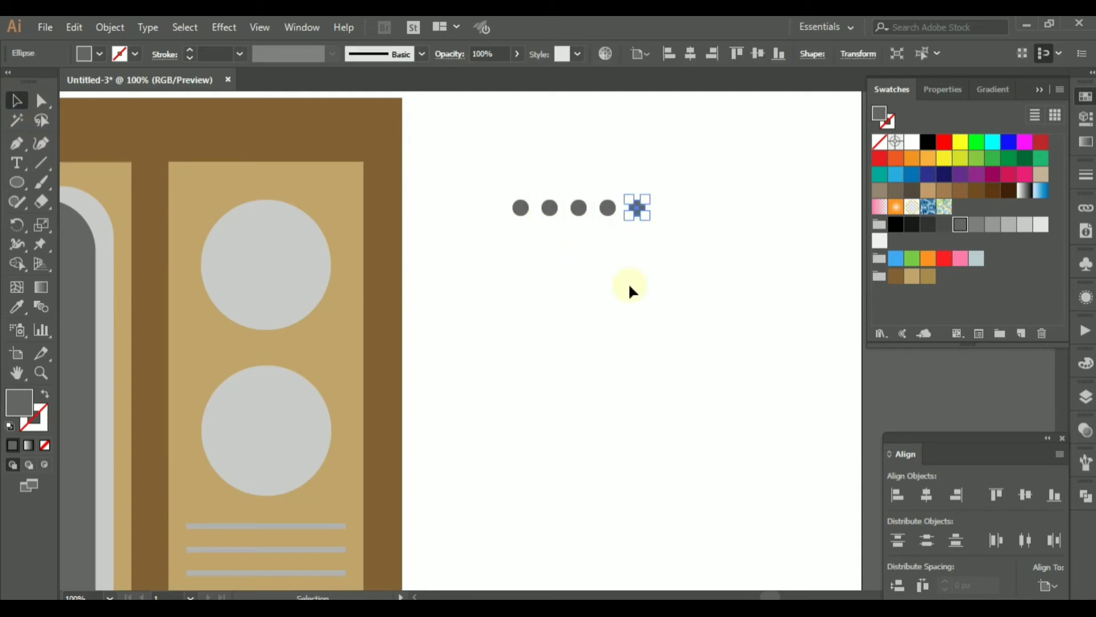
pyautogui.click(631, 287)
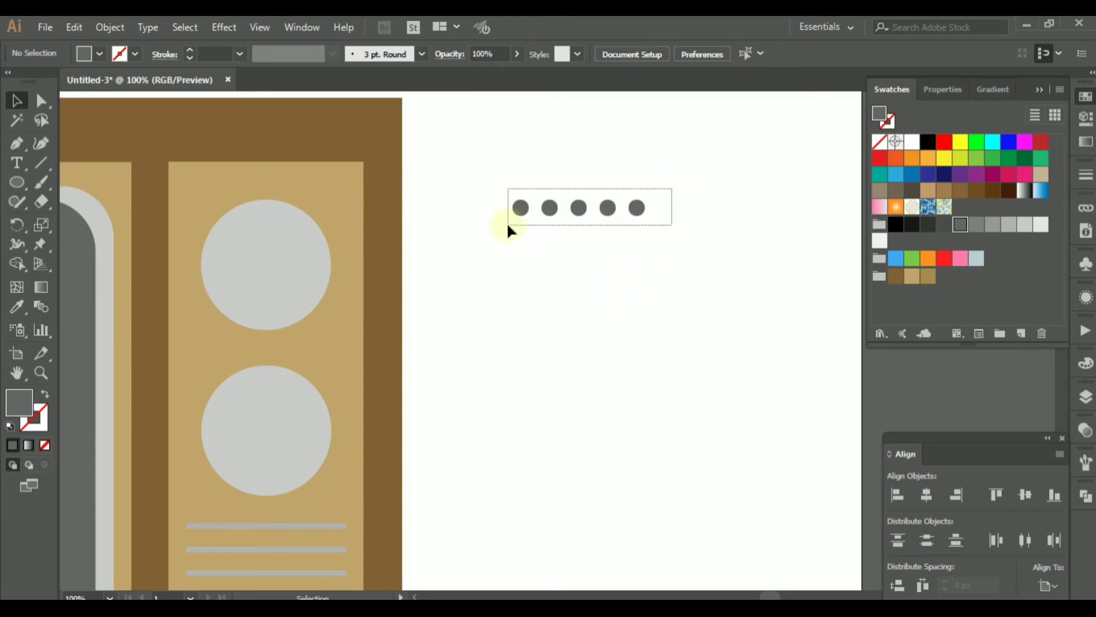
# - Copy the whole row of dots straight down and repeat the copy three times to build a five-by-five grid
pyautogui.moveTo(508, 226); pyautogui.dragTo(509, 226)
pyautogui.moveTo(633, 219); pyautogui.dragTo(612, 232)
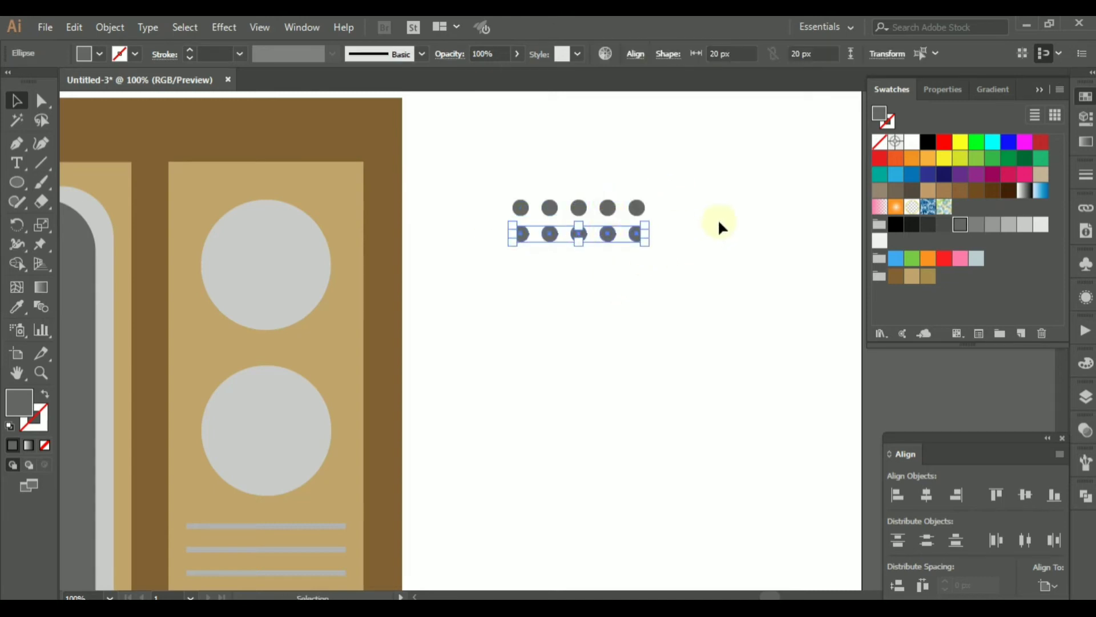
pyautogui.hotkey('ctrl', 'd')
pyautogui.hotkey('ctrl', 'd')
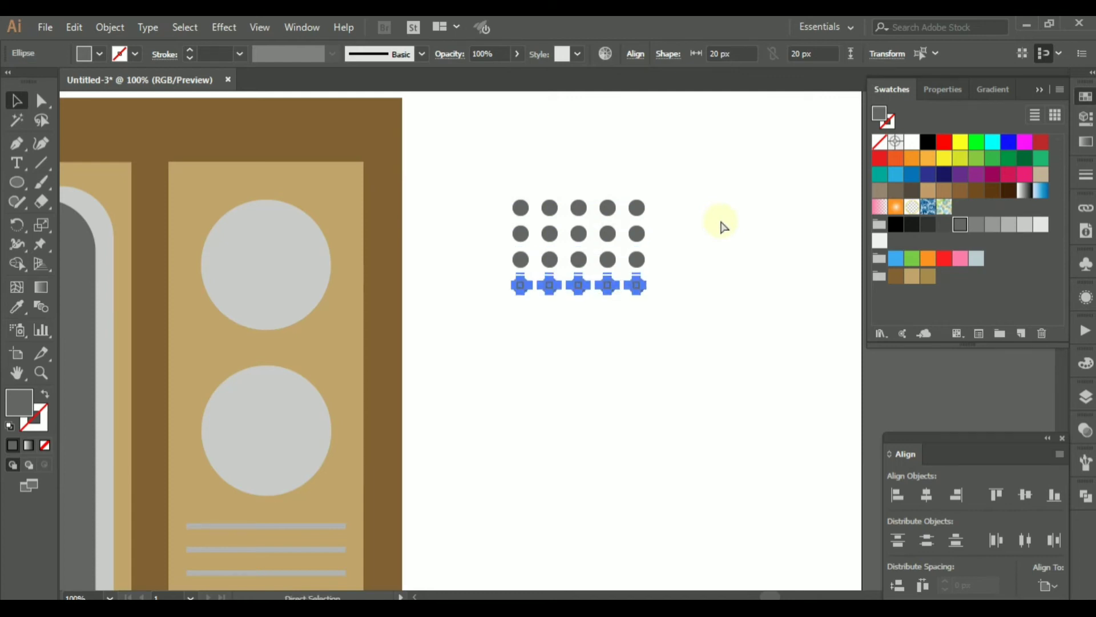
pyautogui.hotkey('ctrl', 'd')
pyautogui.click(707, 210)
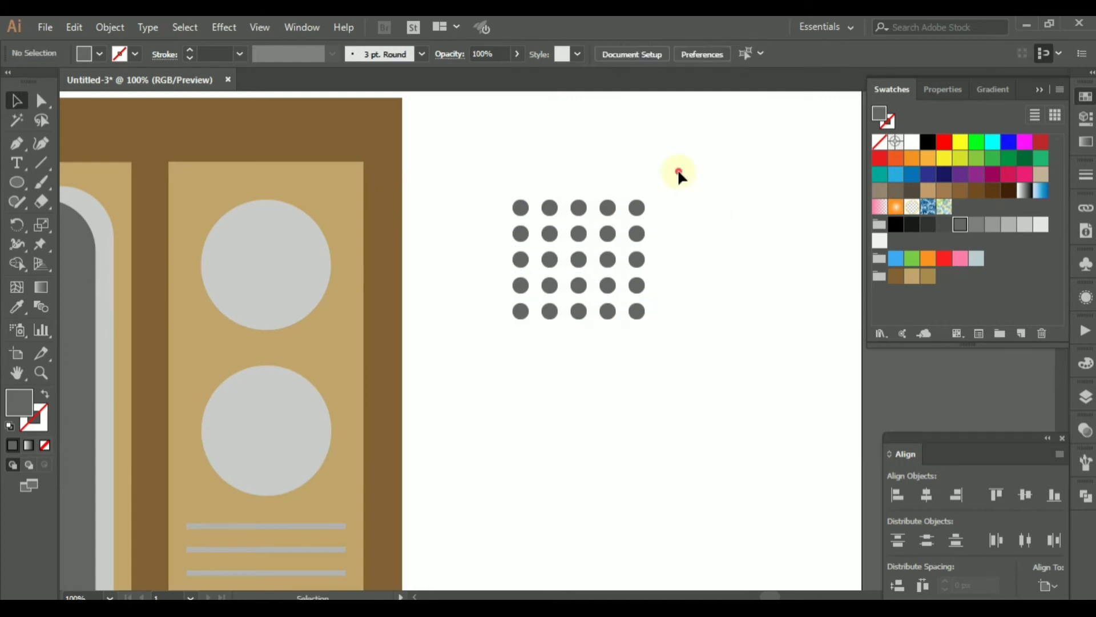
# - Group all the dots of the five-by-five grid
pyautogui.moveTo(679, 171); pyautogui.dragTo(468, 370)
pyautogui.rightClick(581, 261)
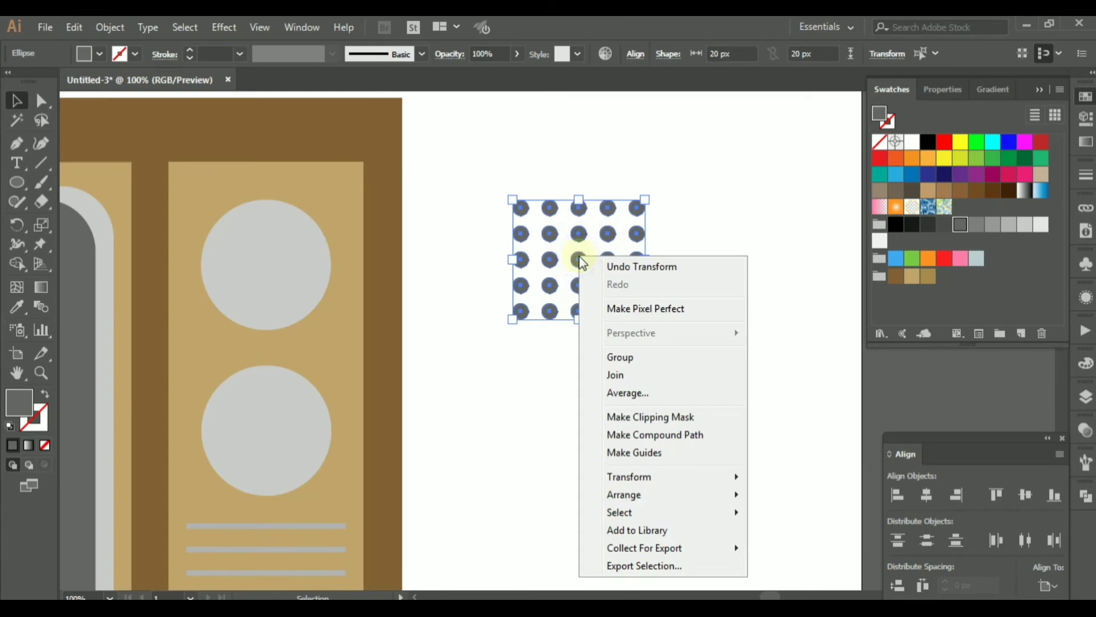
pyautogui.click(629, 357)
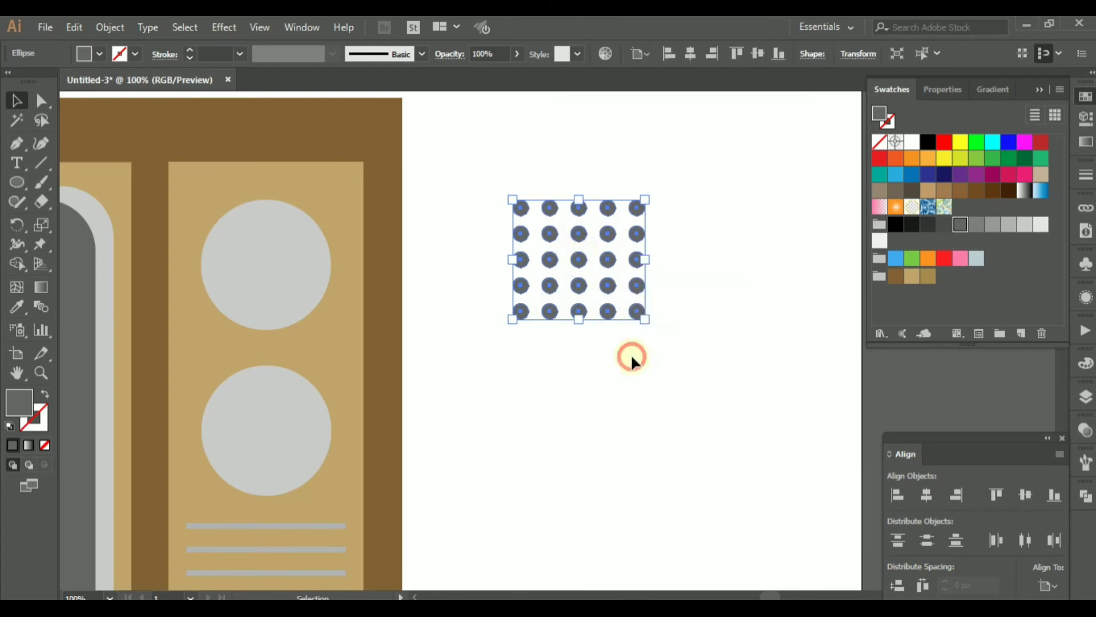
pyautogui.click(558, 381)
# - Copy the panel's upper light grey circle onto the dot grid and centre the two on each other horizontally and vertically
pyautogui.moveTo(281, 289); pyautogui.dragTo(596, 281)
pyautogui.click(697, 244)
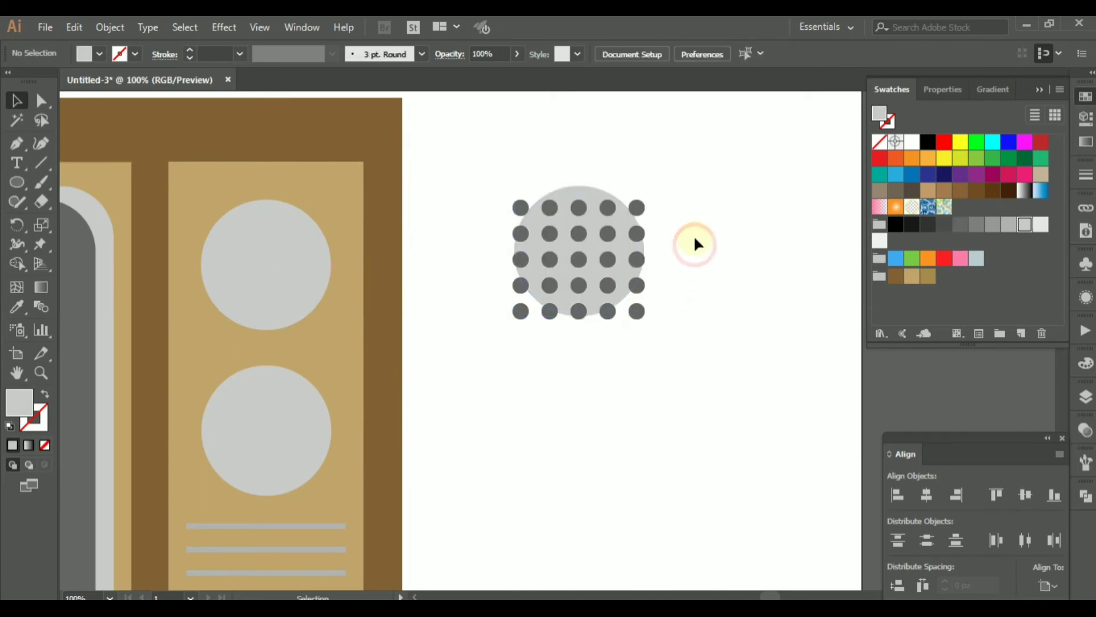
pyautogui.scroll(2, 666, 225)
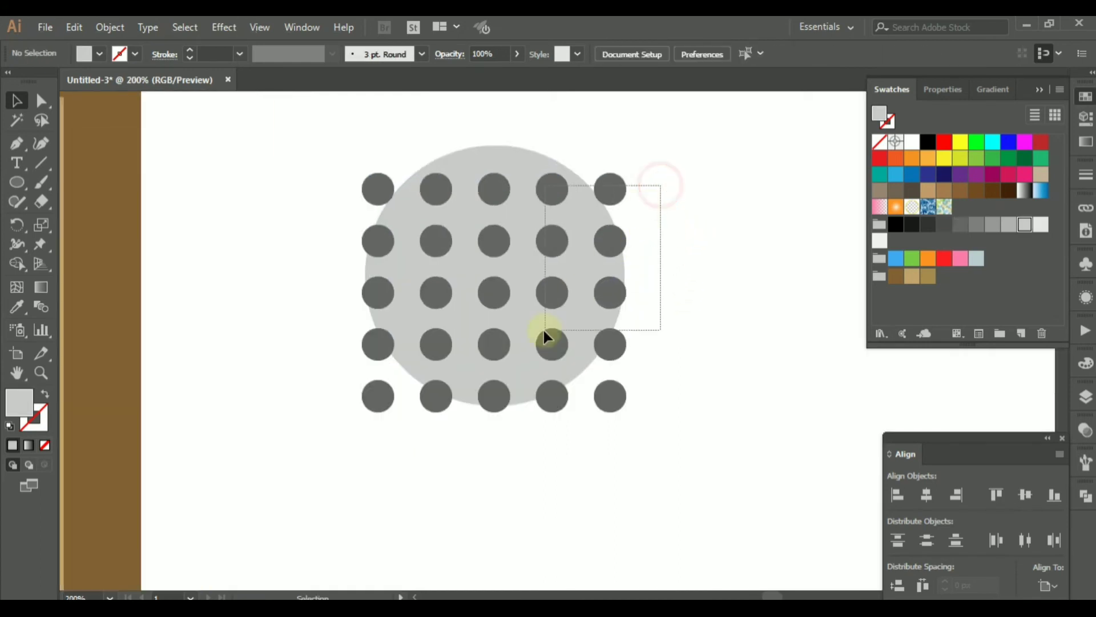
pyautogui.click(560, 308)
pyautogui.click(579, 270)
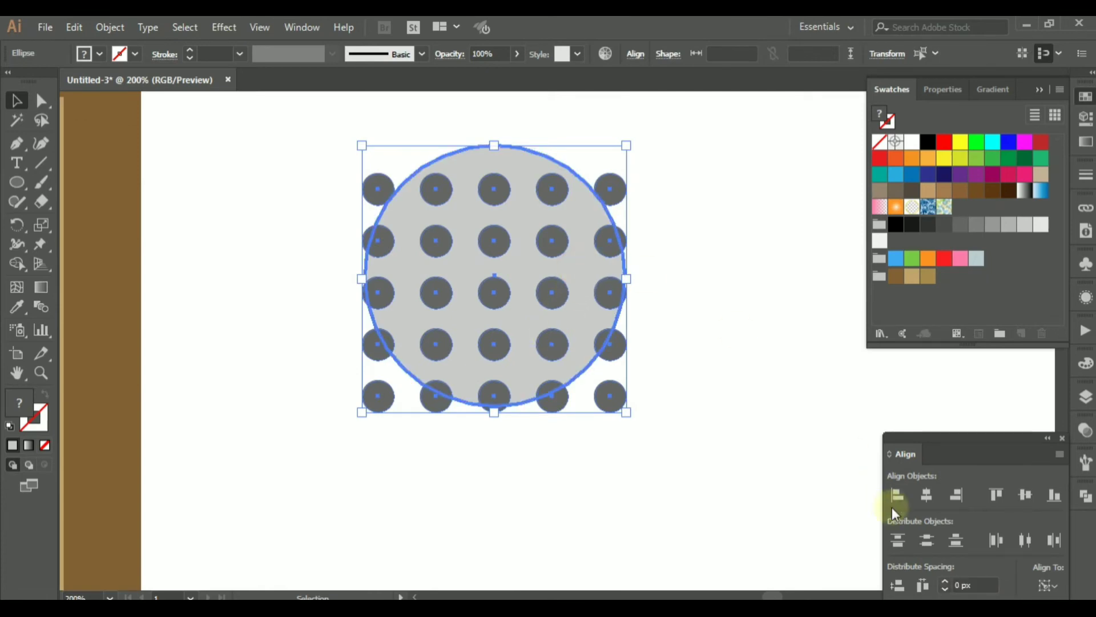
pyautogui.click(926, 497)
pyautogui.click(1026, 495)
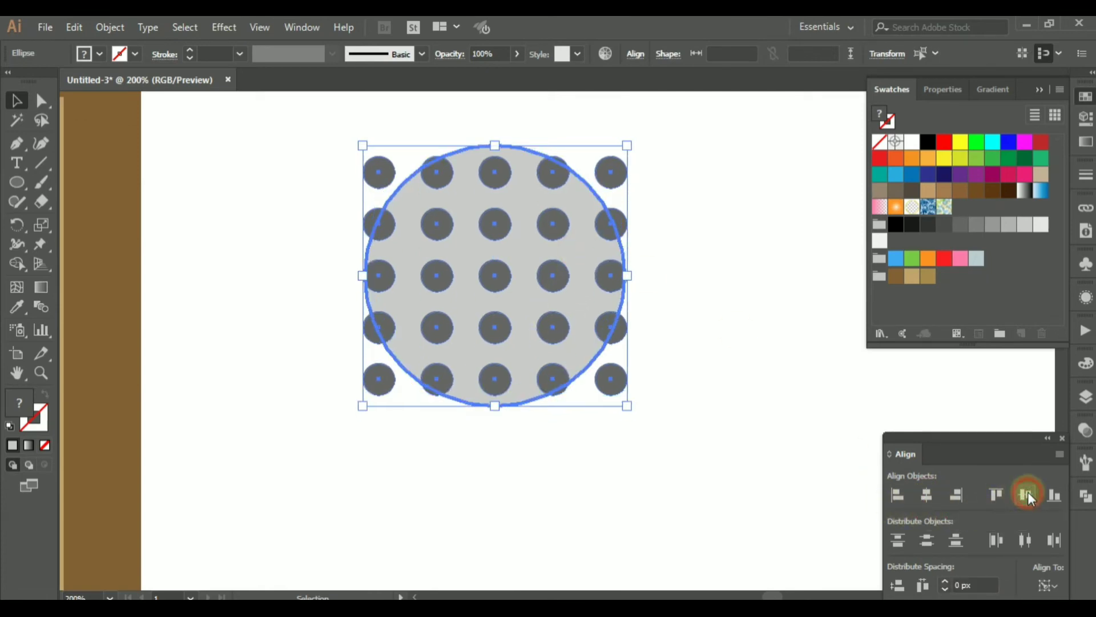
pyautogui.click(729, 391)
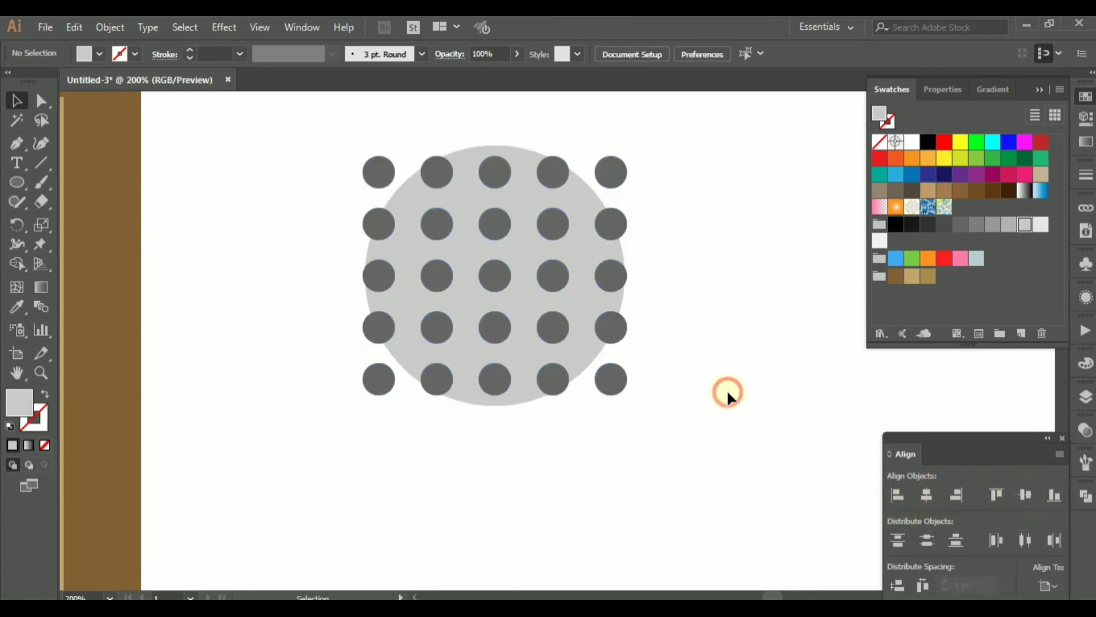
# - Bring the copied light grey circle to the front, above the dot grid
pyautogui.click(568, 249)
pyautogui.rightClick(570, 250)
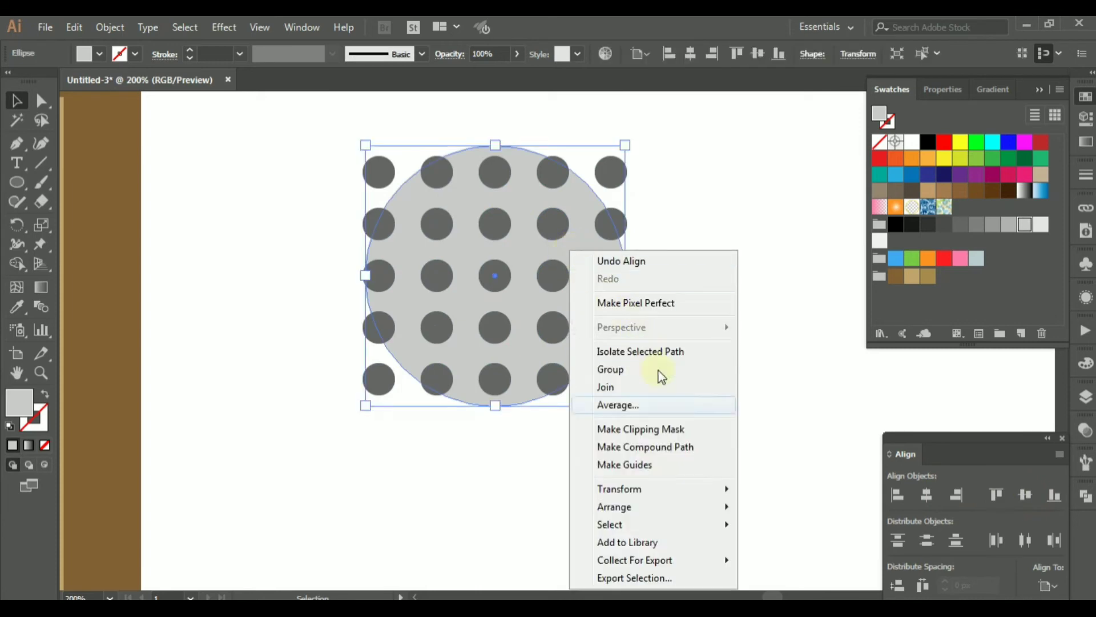
pyautogui.moveTo(693, 510)
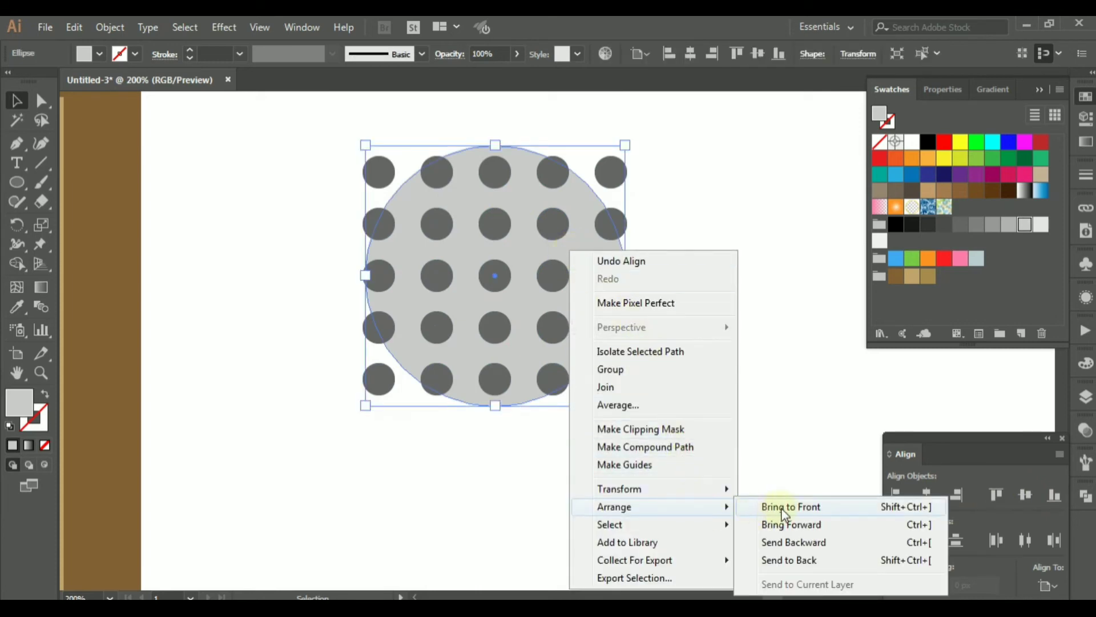
pyautogui.click(785, 514)
pyautogui.click(718, 330)
# - Clip the dot grid to the circle's outline with a clipping mask
pyautogui.moveTo(663, 178); pyautogui.dragTo(488, 375)
pyautogui.rightClick(505, 276)
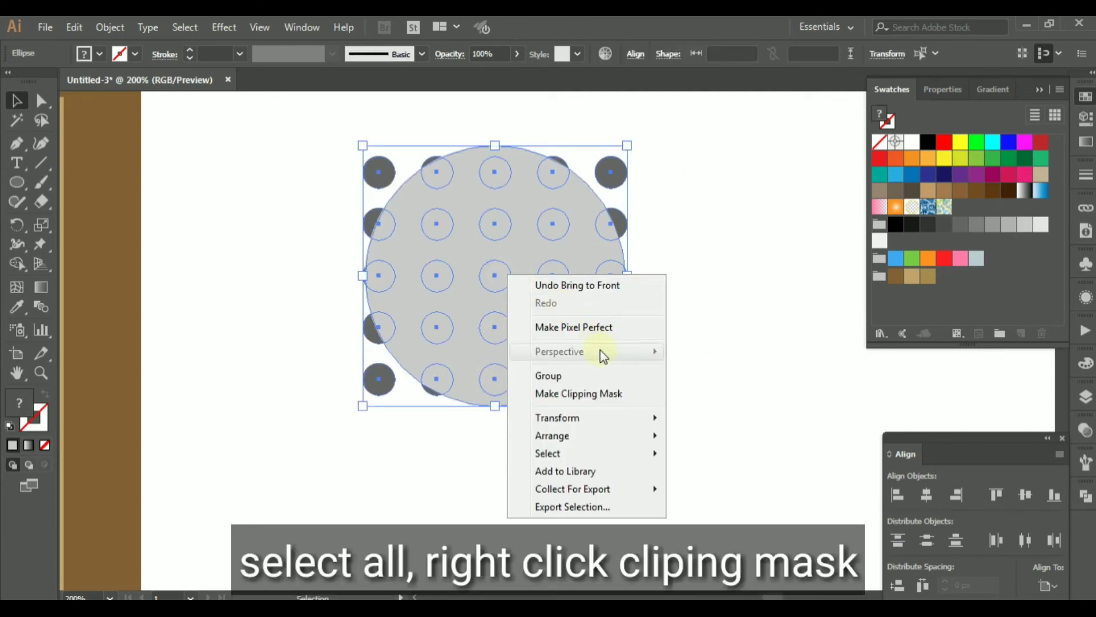
pyautogui.click(611, 389)
pyautogui.click(666, 329)
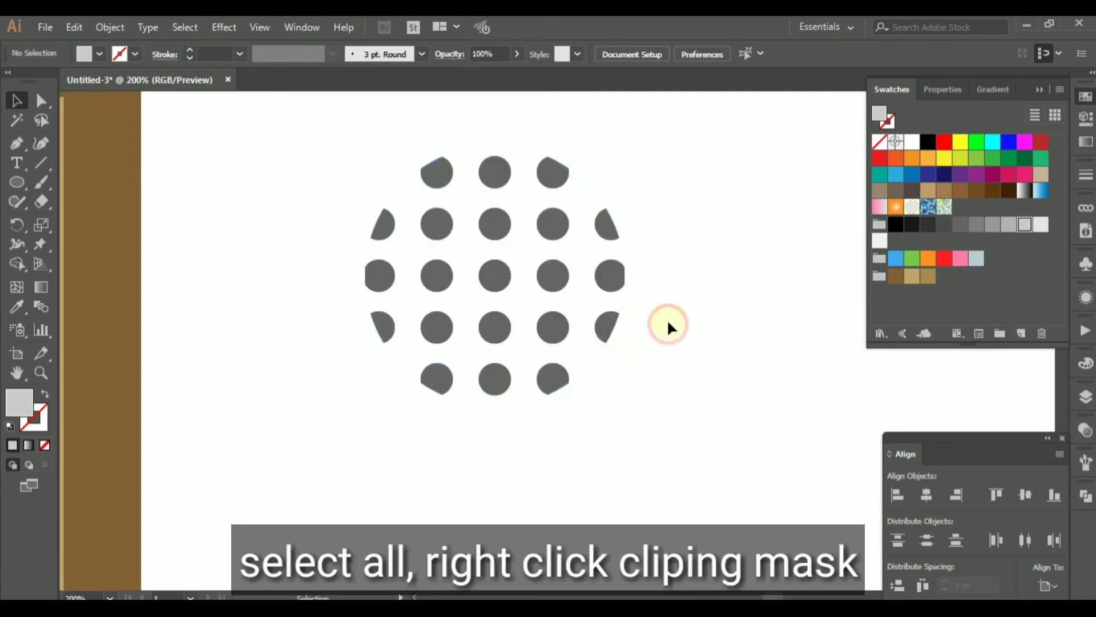
# - Shrink the clipped dot pattern proportionally about its centre to roughly 86% of its size
pyautogui.click(617, 282)
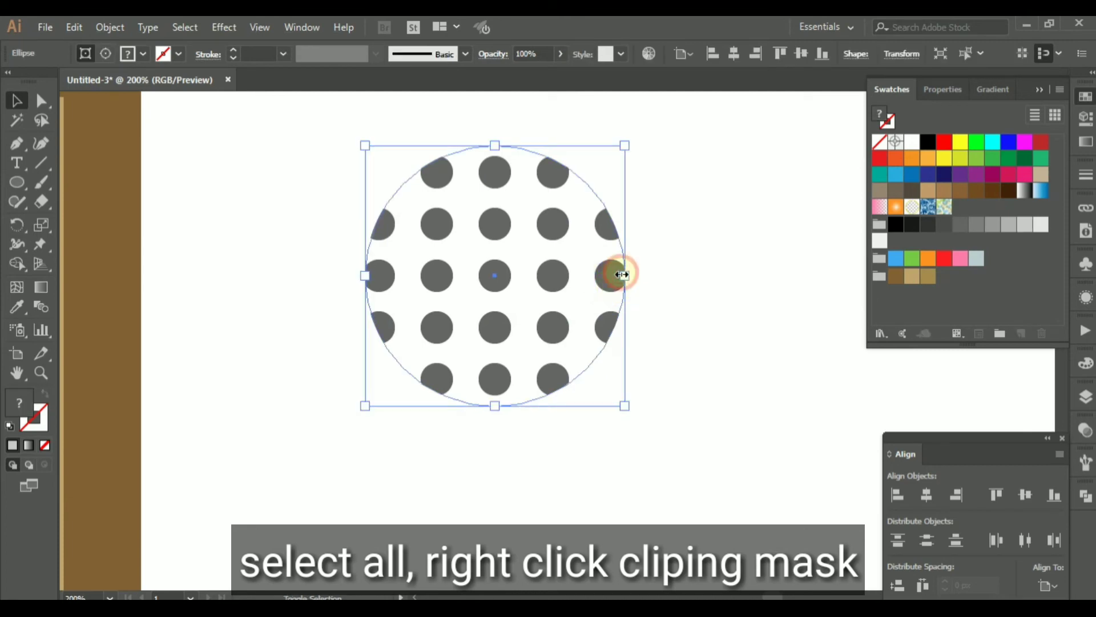
pyautogui.moveTo(622, 274); pyautogui.dragTo(607, 275)
pyautogui.click(694, 278)
# - Move the clipped dot pattern onto the middle of the side panel's upper light grey circle
pyautogui.scroll(-1, 646, 337)
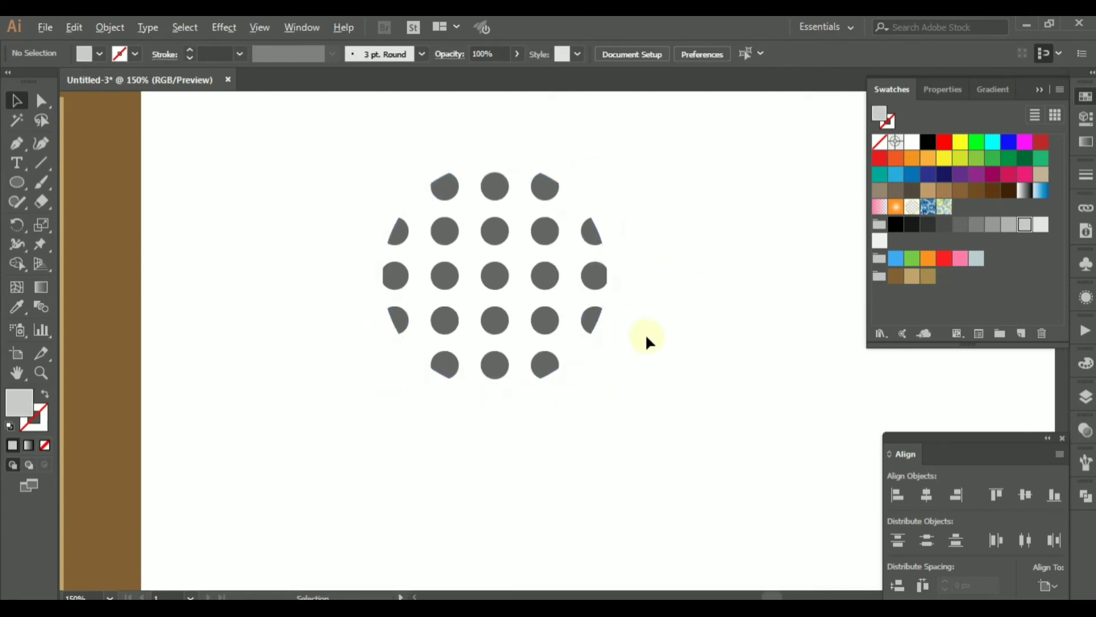
pyautogui.scroll(-2, 645, 333)
pyautogui.moveTo(661, 403); pyautogui.dragTo(689, 416)
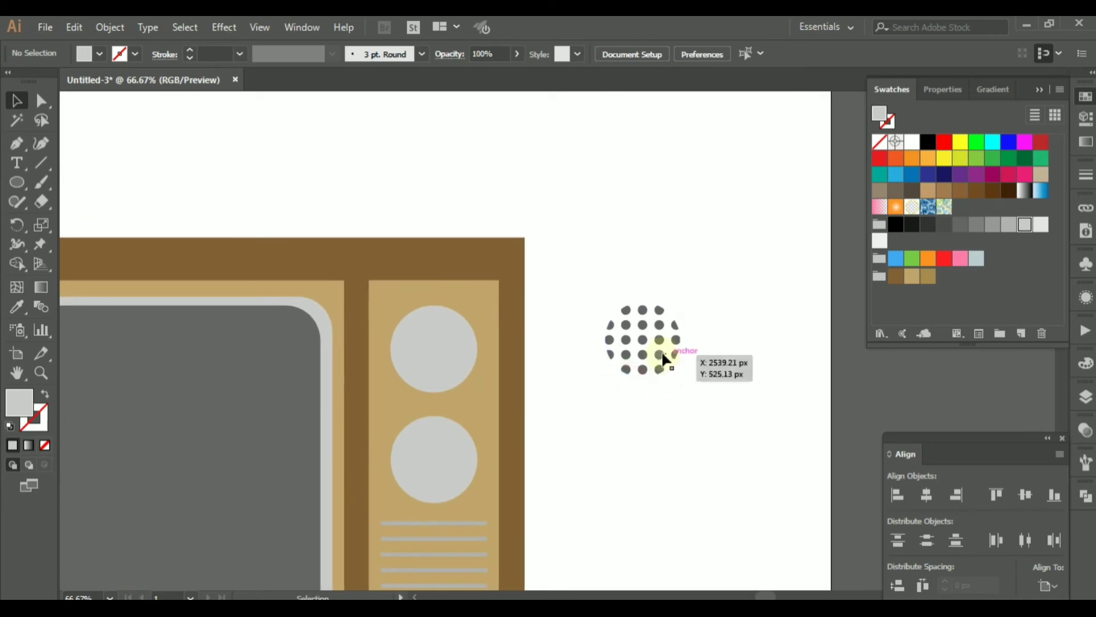
pyautogui.moveTo(664, 348); pyautogui.dragTo(454, 355)
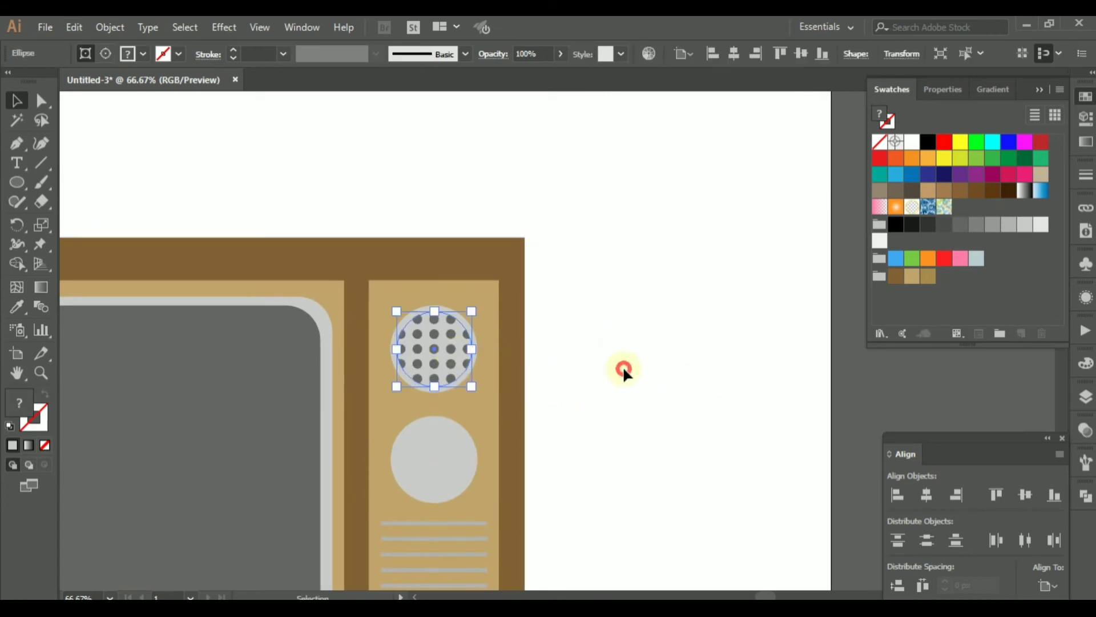
pyautogui.click(622, 368)
# - Centre the dot pattern and the side panel's upper light grey circle on each other horizontally and vertically
pyautogui.scroll(2, 462, 365)
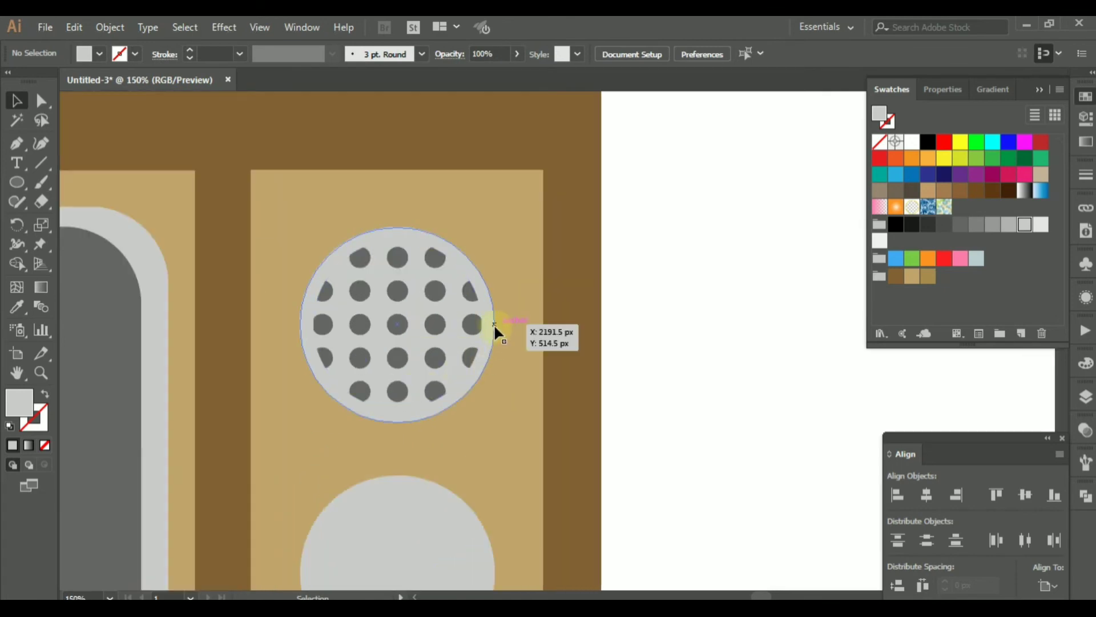
pyautogui.click(494, 324)
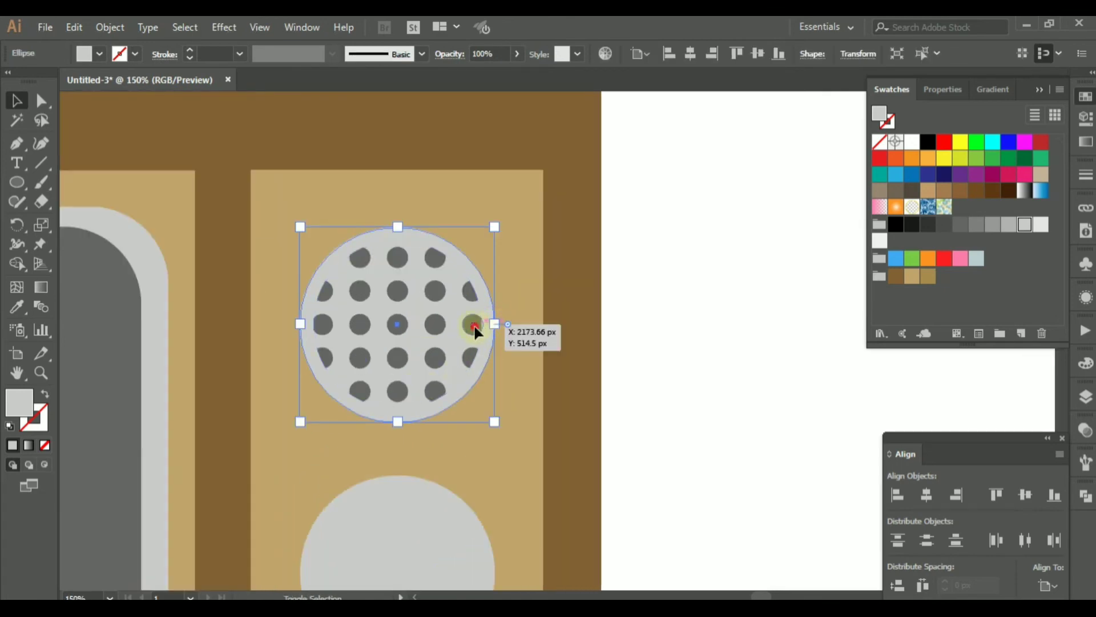
pyautogui.keyDown('shift'); pyautogui.click(474, 326); pyautogui.keyUp('shift')
pyautogui.click(490, 336)
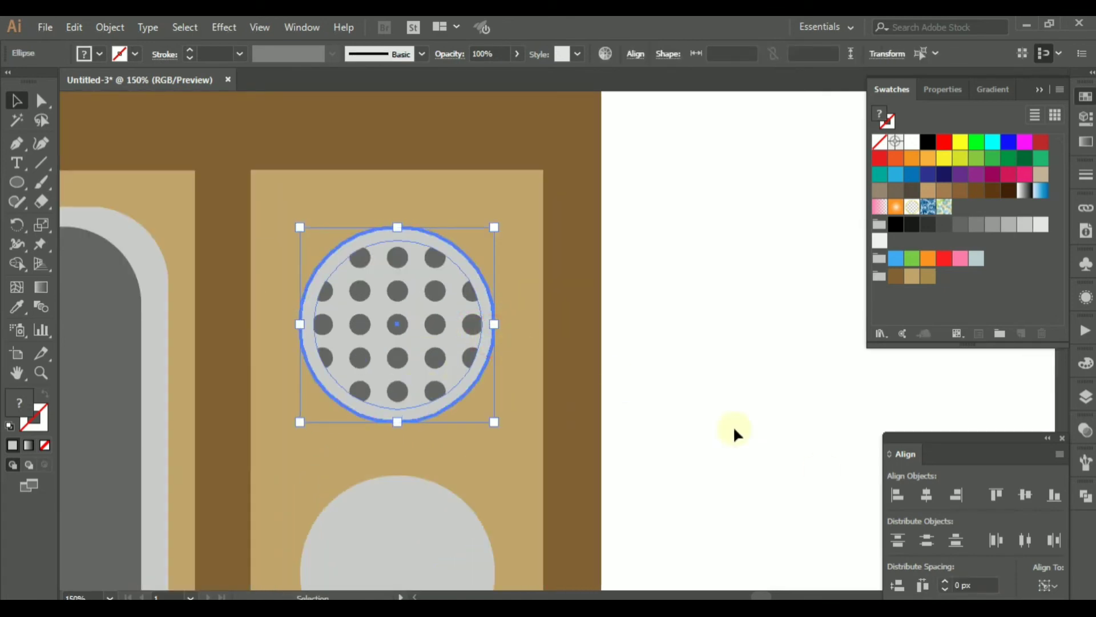
pyautogui.click(926, 502)
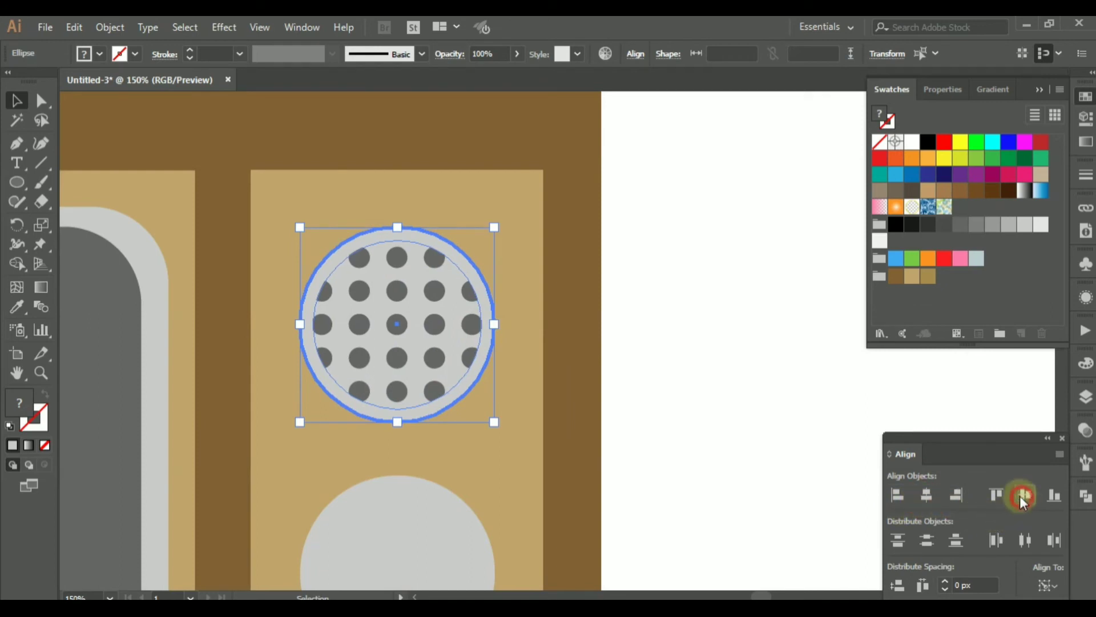
pyautogui.click(725, 431)
# - Duplicate the clipped dot pattern straight down onto the side panel's lower light grey circle
pyautogui.scroll(-2, 725, 431)
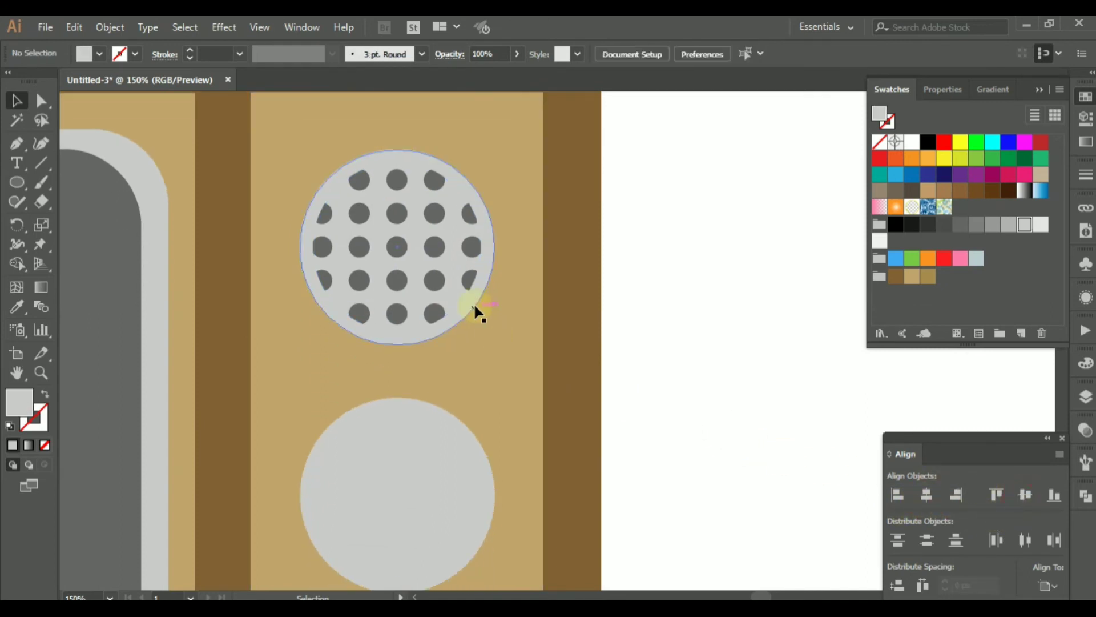
pyautogui.scroll(-2, 679, 328)
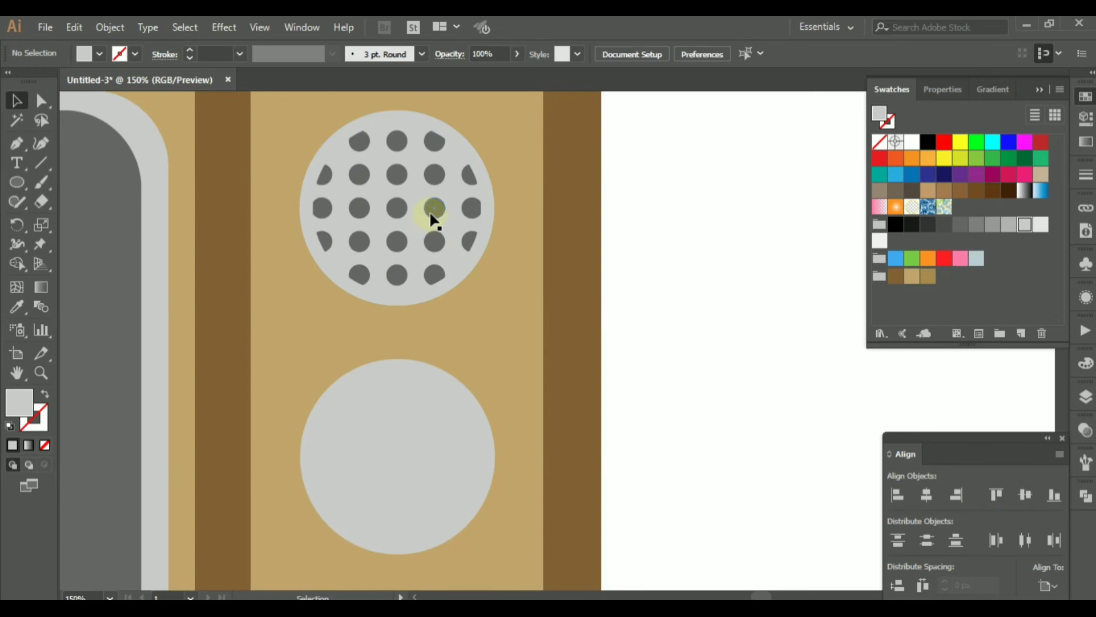
pyautogui.moveTo(430, 215); pyautogui.dragTo(436, 451)
pyautogui.click(733, 396)
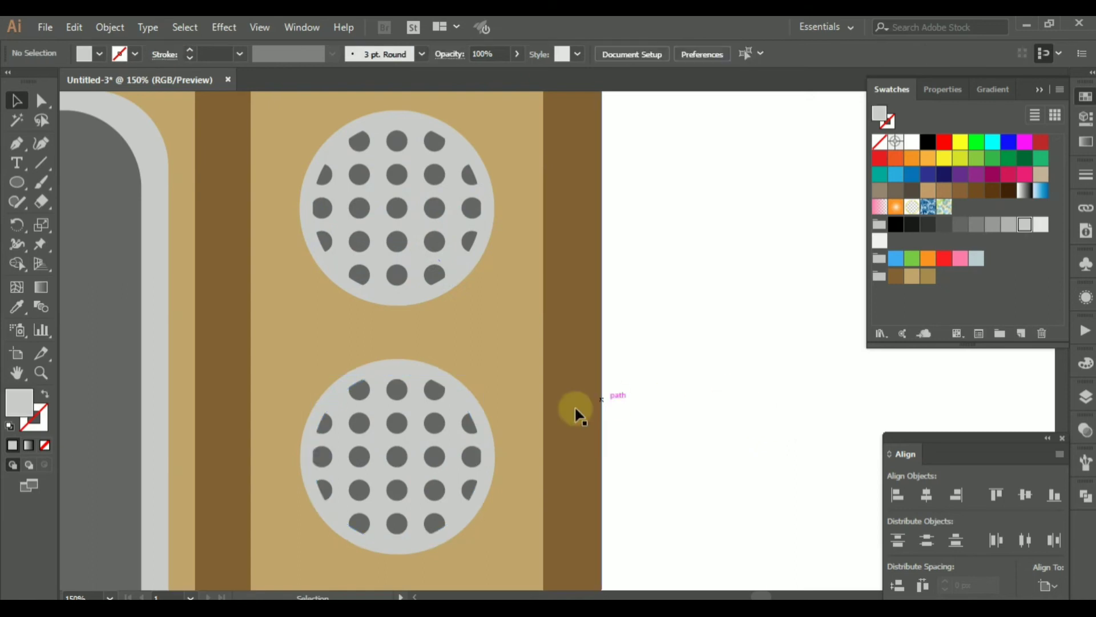
# - Centre the copied dot pattern and the side panel's lower light grey circle on each other horizontally and vertically
pyautogui.click(436, 424)
pyautogui.click(461, 390)
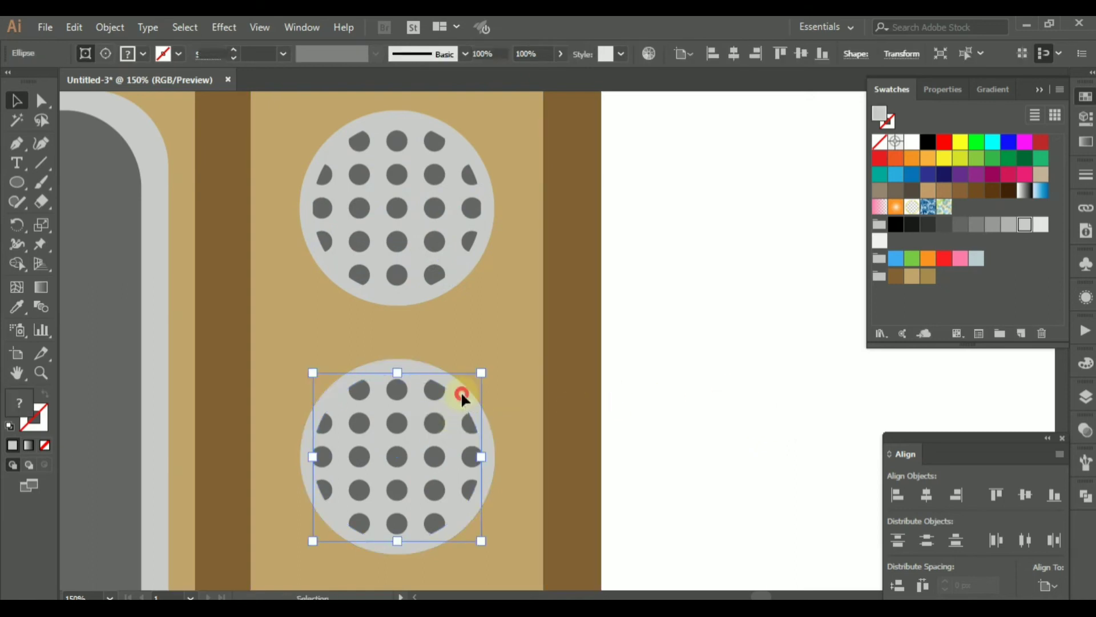
pyautogui.click(436, 391)
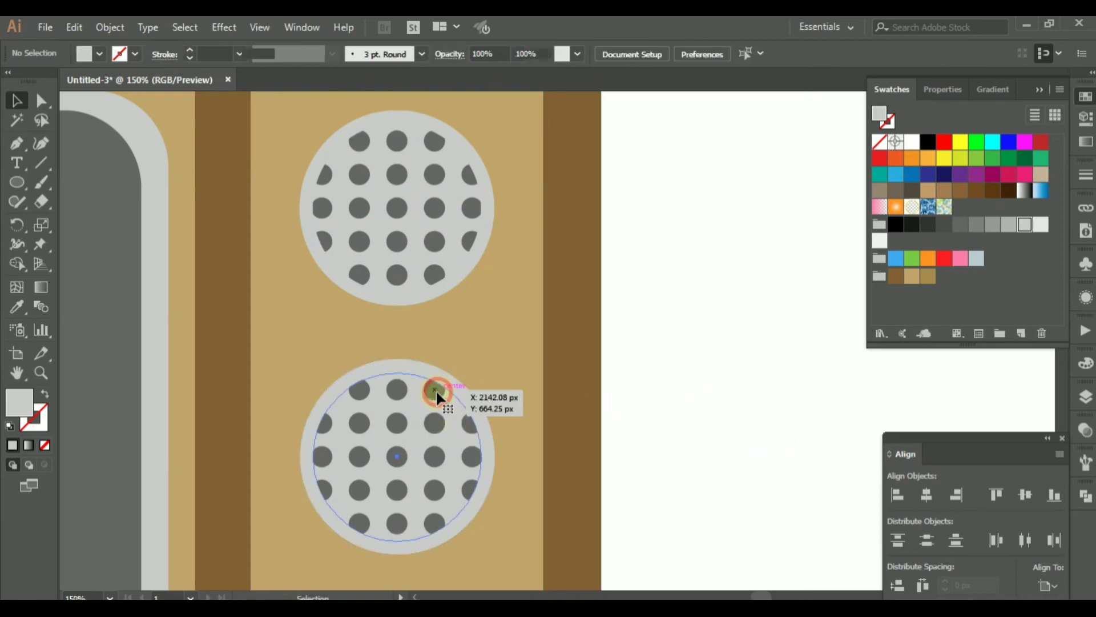
pyautogui.keyDown('shift'); pyautogui.click(465, 394); pyautogui.keyUp('shift')
pyautogui.click(477, 406)
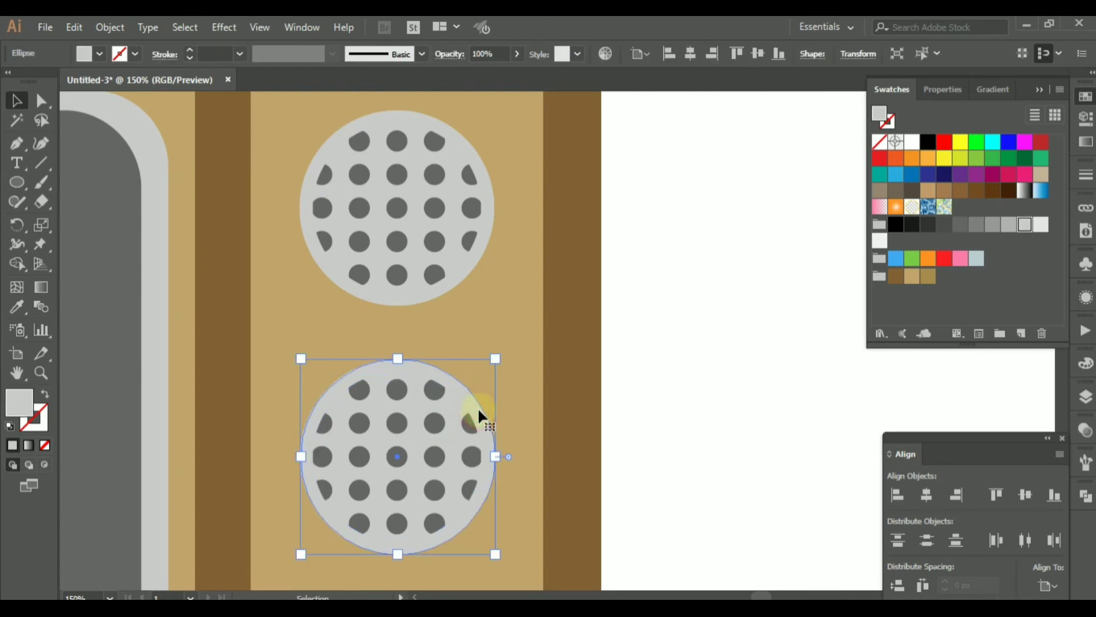
pyautogui.keyDown('shift'); pyautogui.click(474, 423); pyautogui.keyUp('shift')
pyautogui.click(476, 408)
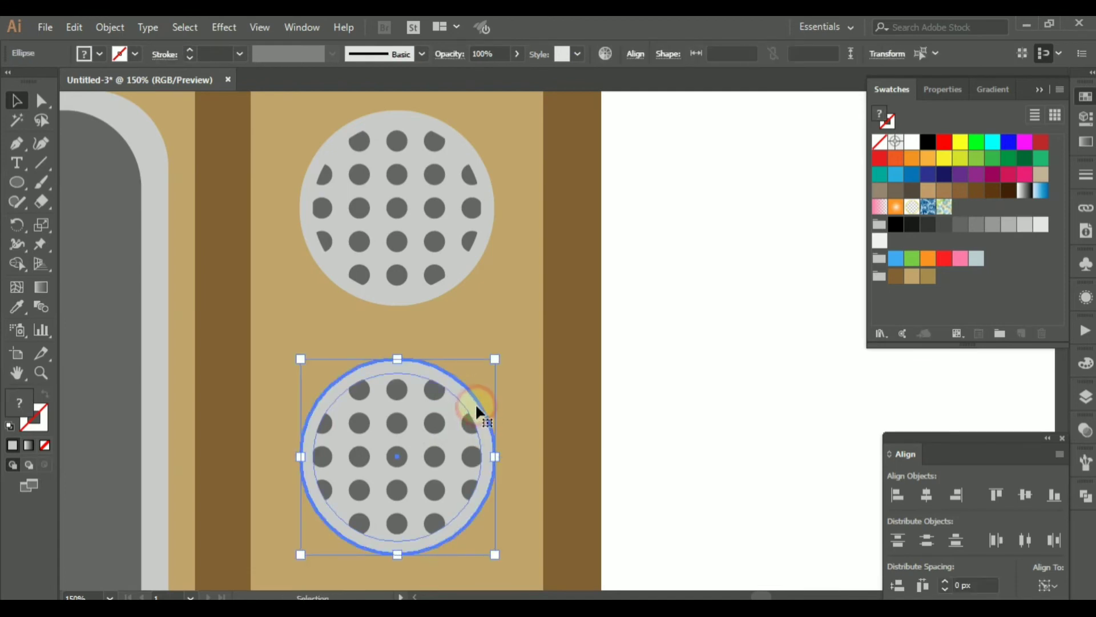
pyautogui.click(927, 498)
pyautogui.click(1024, 496)
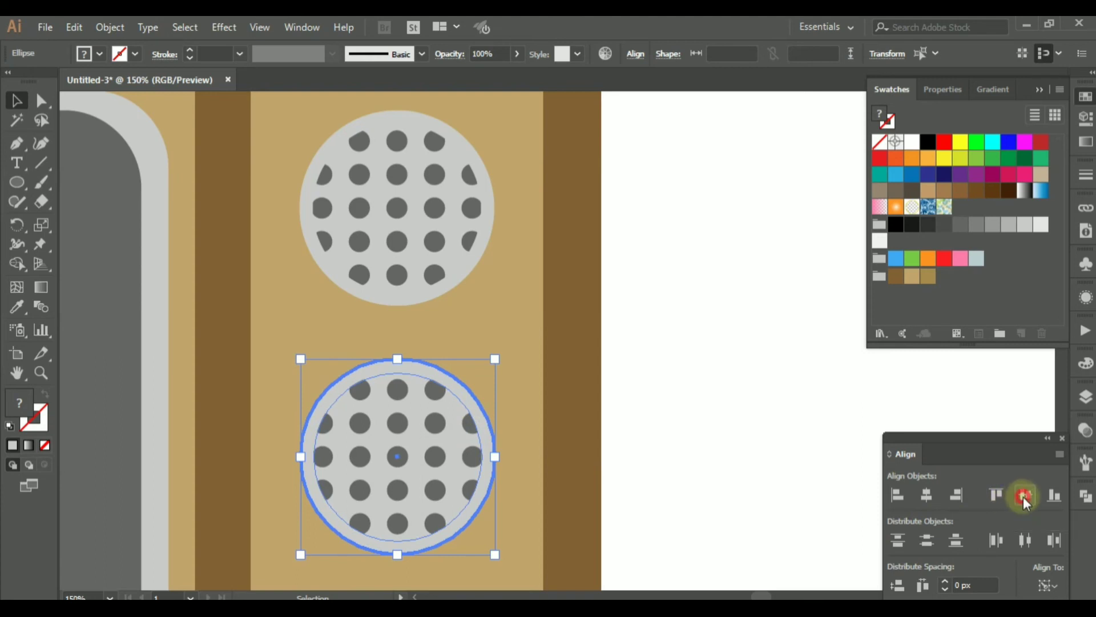
pyautogui.click(713, 433)
# - Round all four corners of the brown TV body rectangle slightly
pyautogui.scroll(-4, 714, 432)
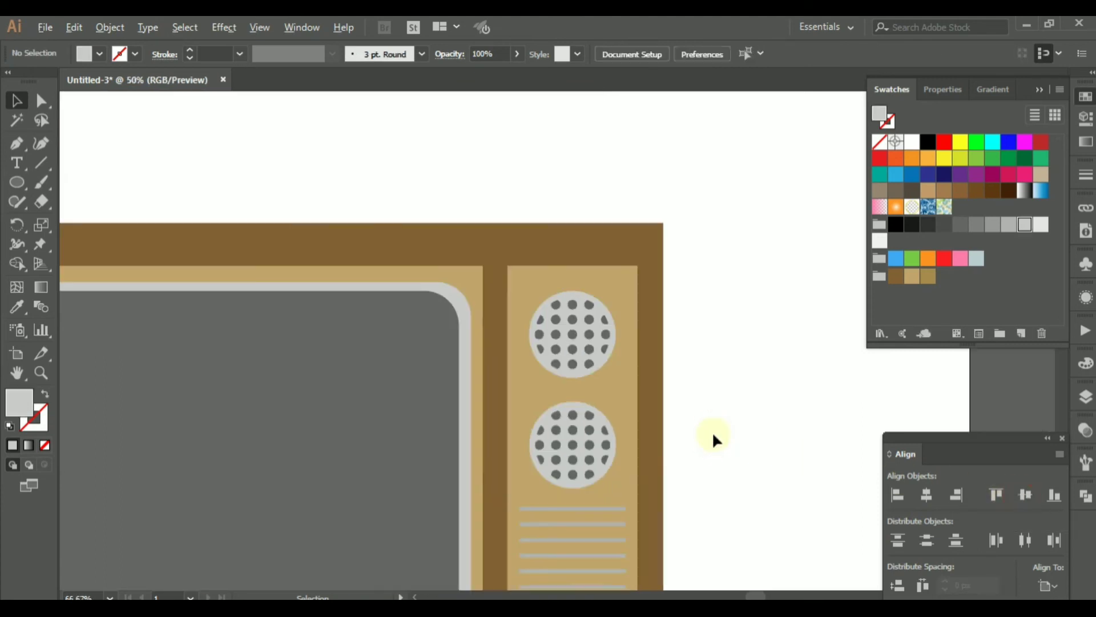
pyautogui.scroll(-1, 727, 458)
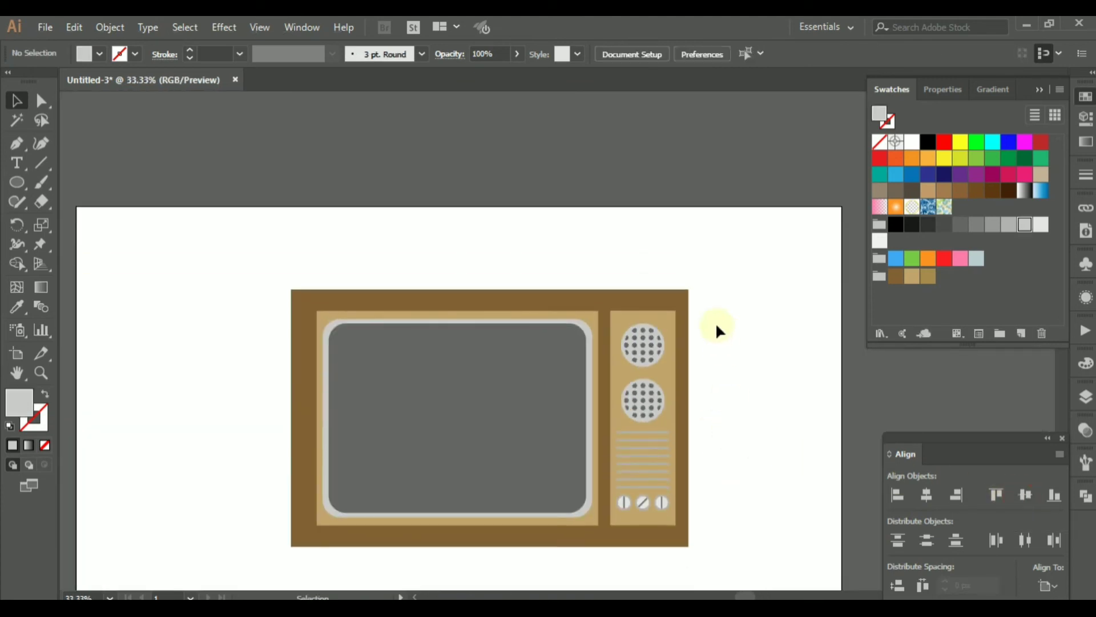
pyautogui.click(682, 300)
pyautogui.scroll(3, 701, 273)
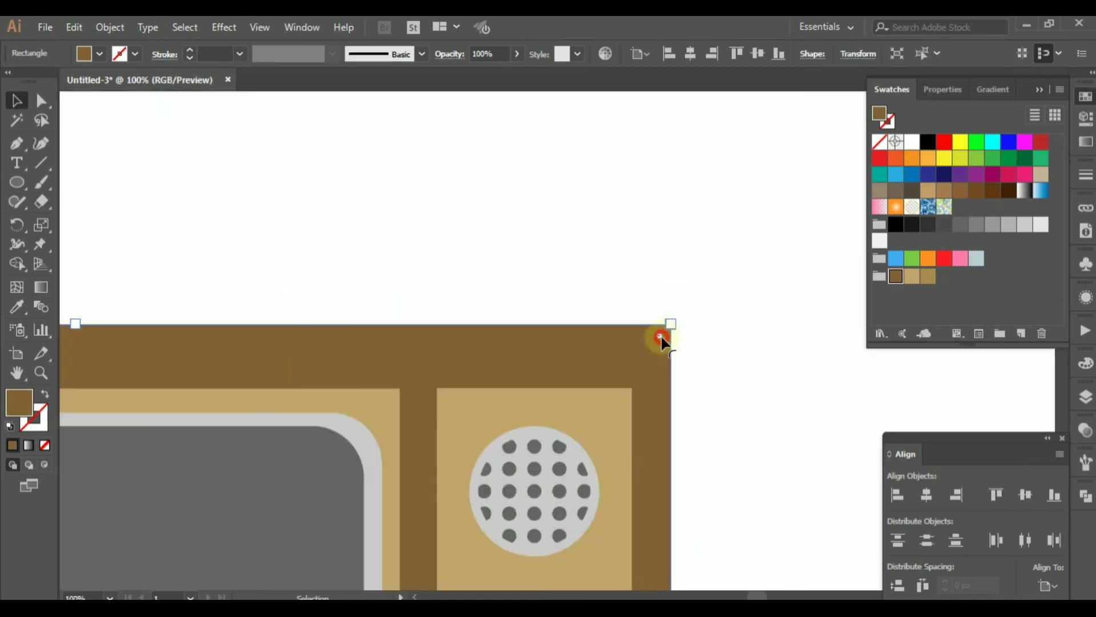
pyautogui.moveTo(661, 337); pyautogui.dragTo(635, 378)
pyautogui.click(729, 338)
pyautogui.scroll(-3, 728, 340)
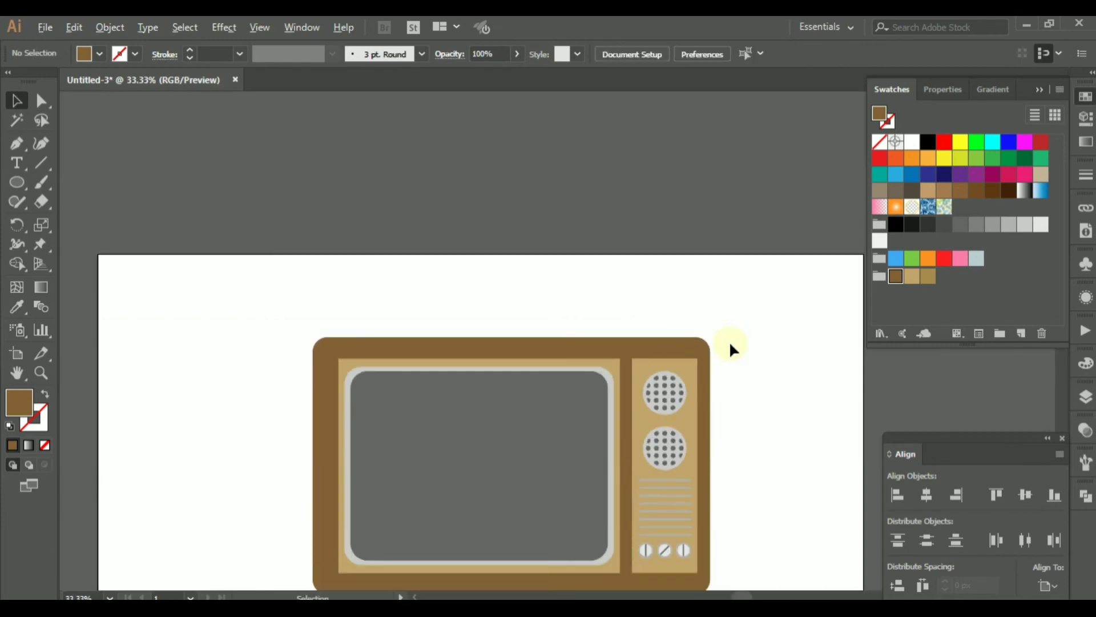
# - Draw a circle filled with the white-to-black gradient on the empty artboard area beside the TV's screen side
pyautogui.scroll(-1, 729, 340)
pyautogui.moveTo(754, 400); pyautogui.dragTo(686, 360)
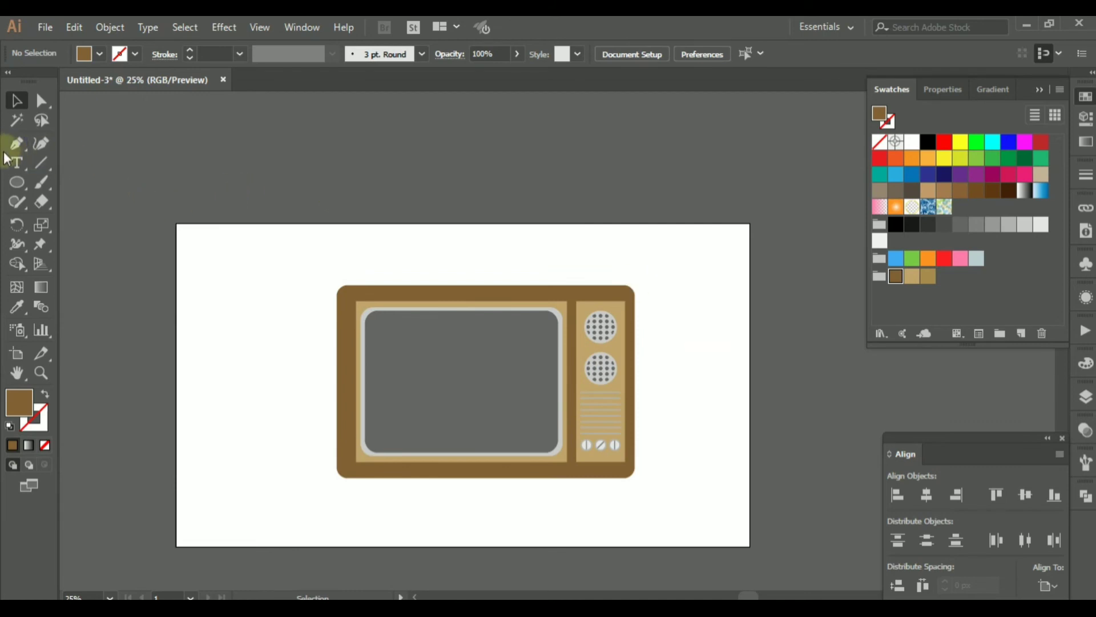
pyautogui.click(18, 183)
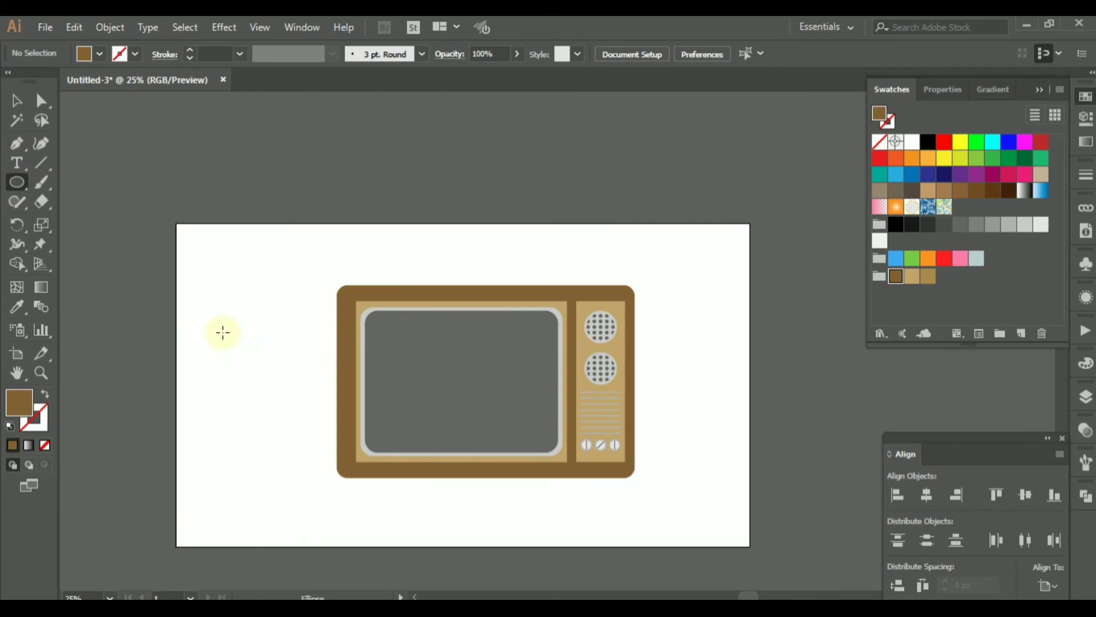
pyautogui.click(1027, 191)
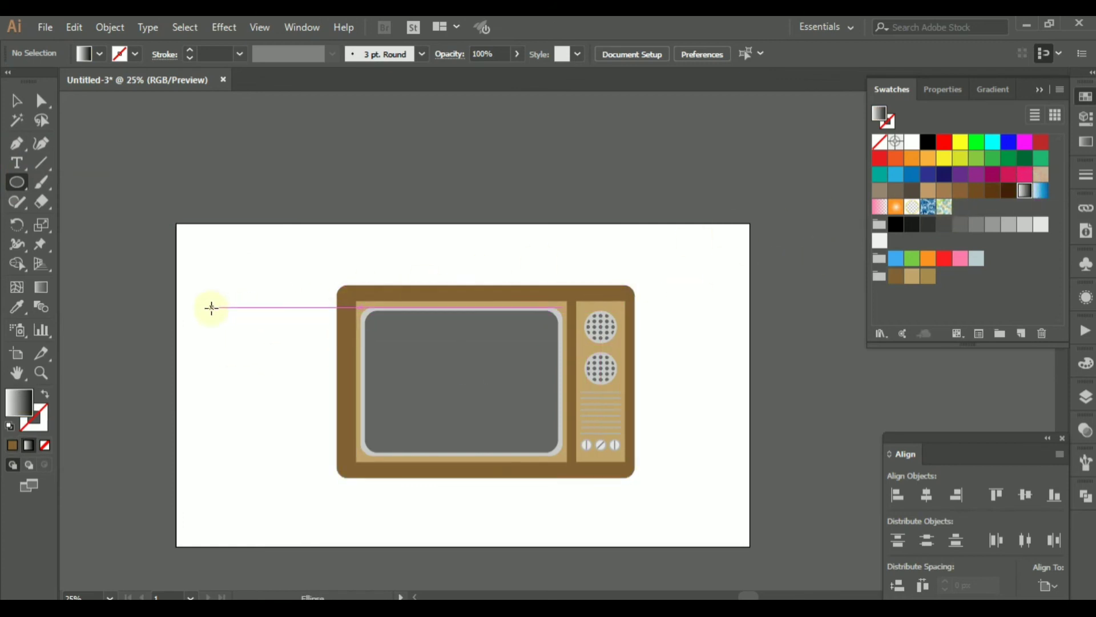
pyautogui.moveTo(211, 308); pyautogui.dragTo(288, 383)
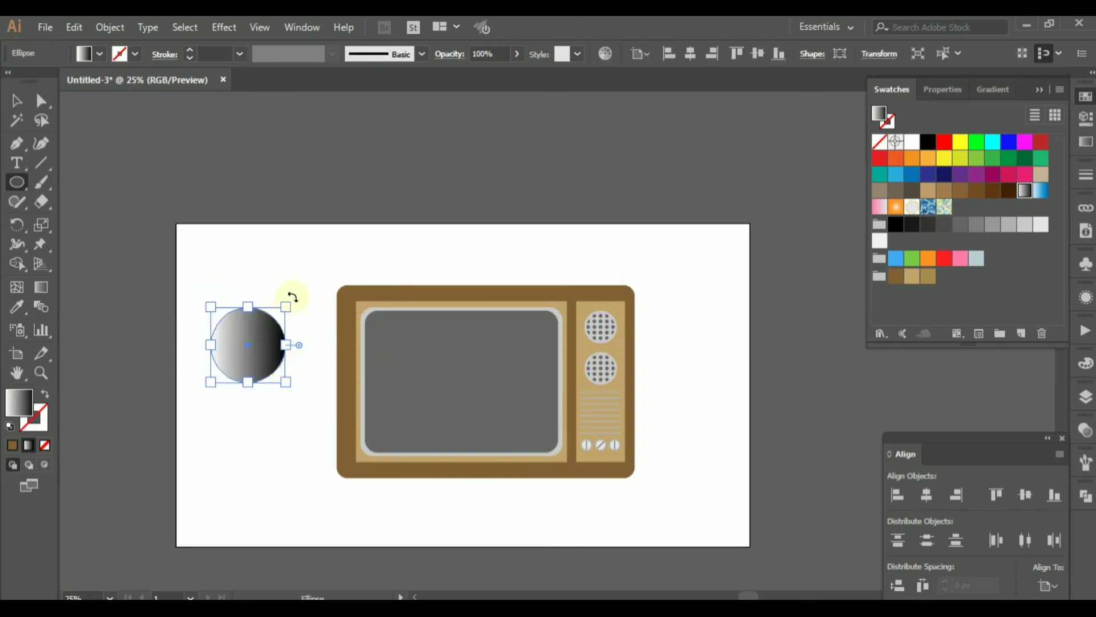
# - Make the circle's gradient radial and set the opacity of its black colour stop to 0%
pyautogui.click(1086, 142)
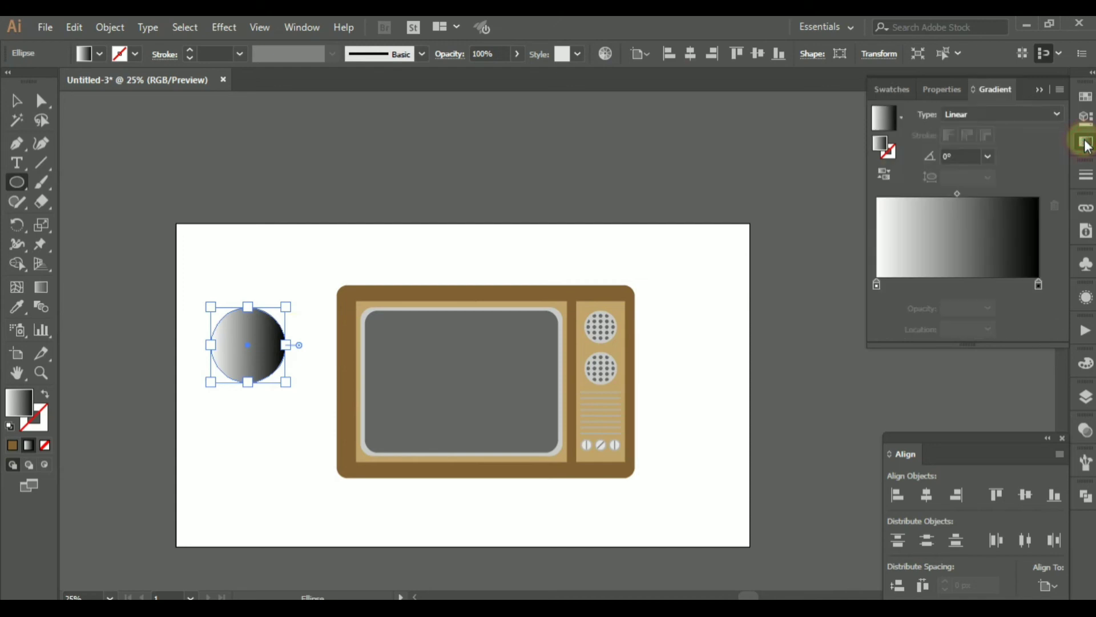
pyautogui.click(996, 114)
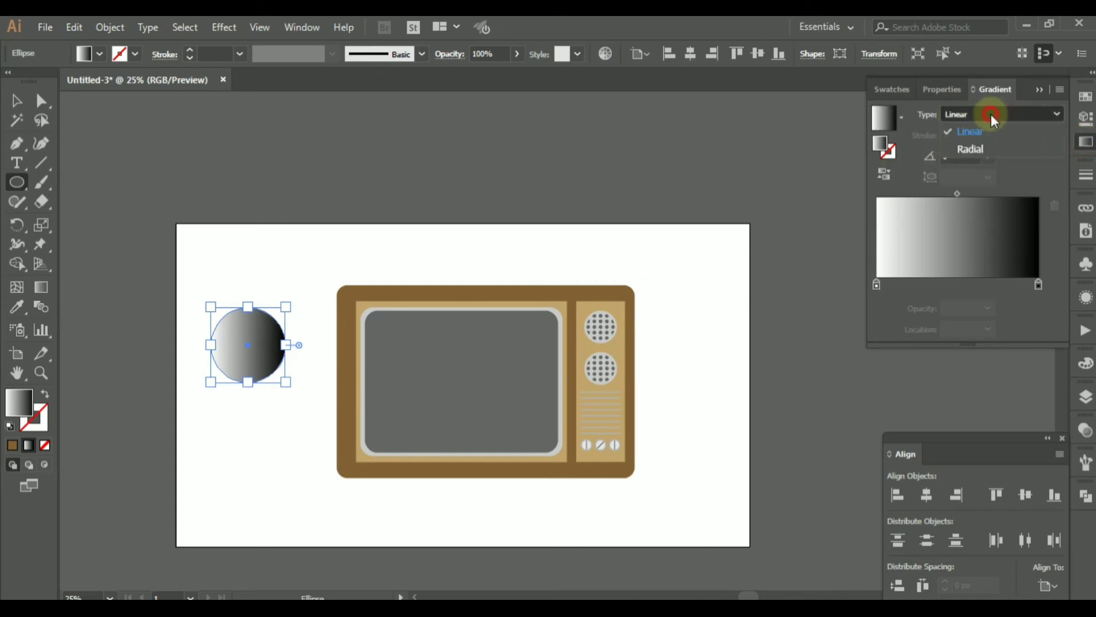
pyautogui.click(972, 149)
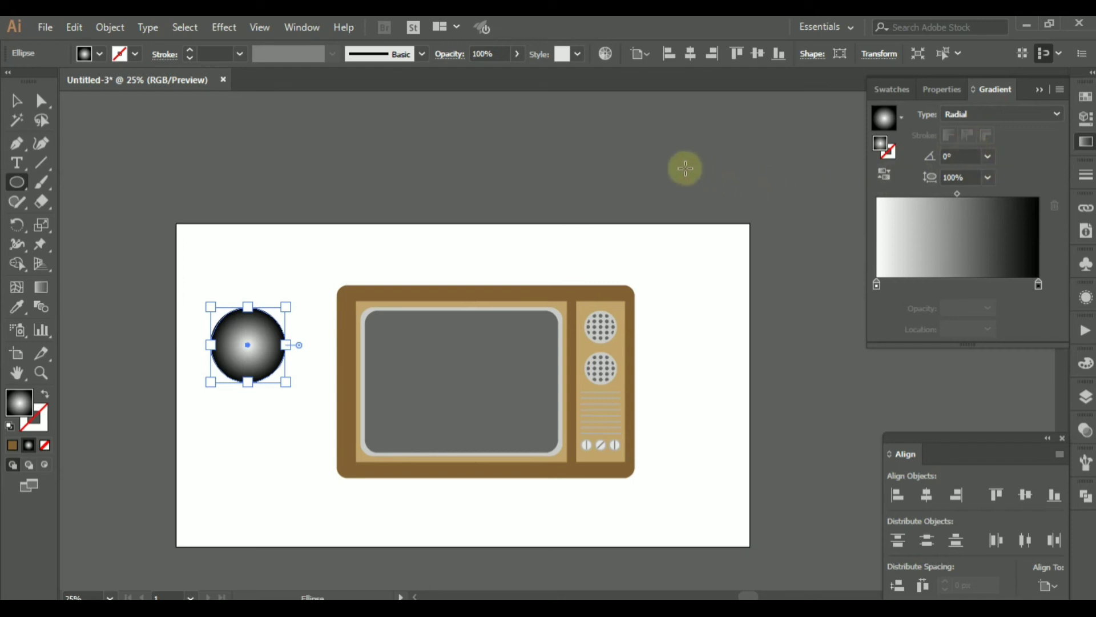
pyautogui.click(1040, 285)
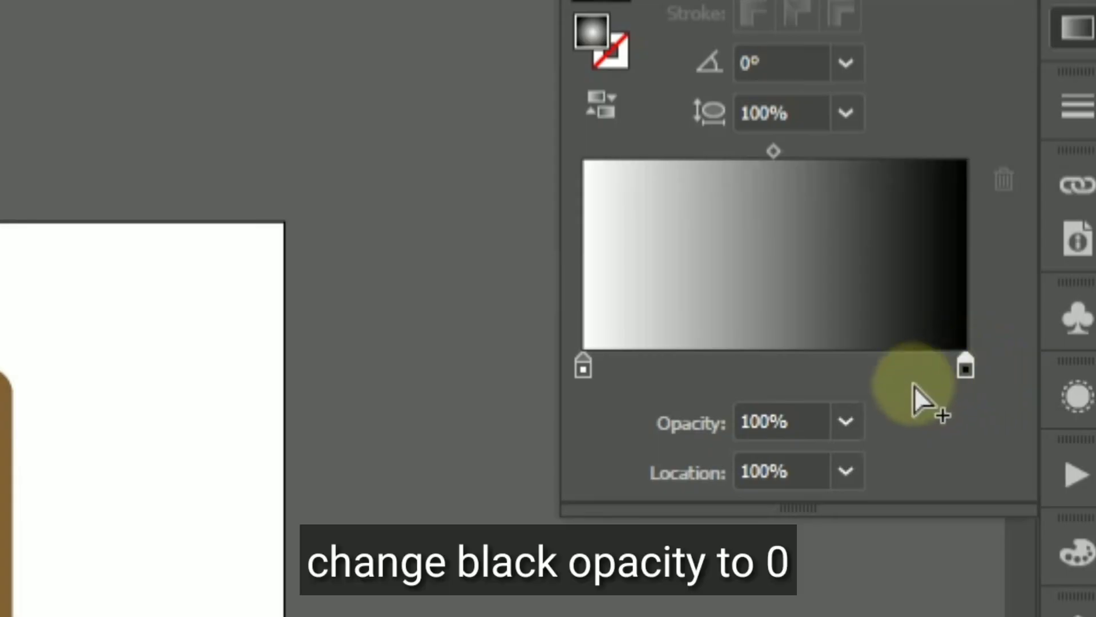
pyautogui.click(988, 308)
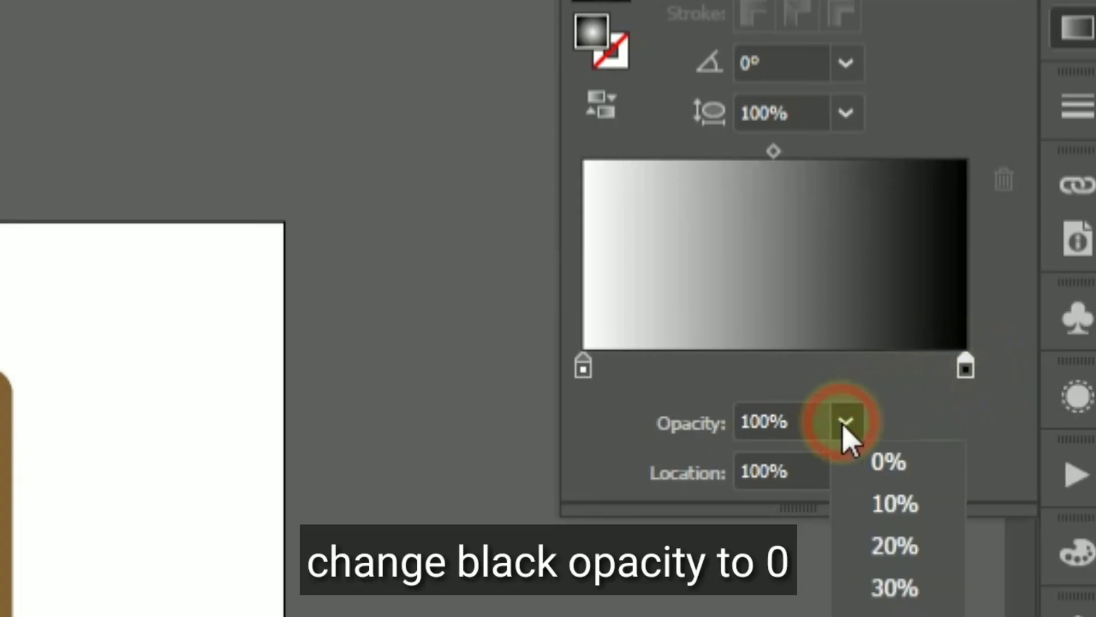
pyautogui.click(895, 467)
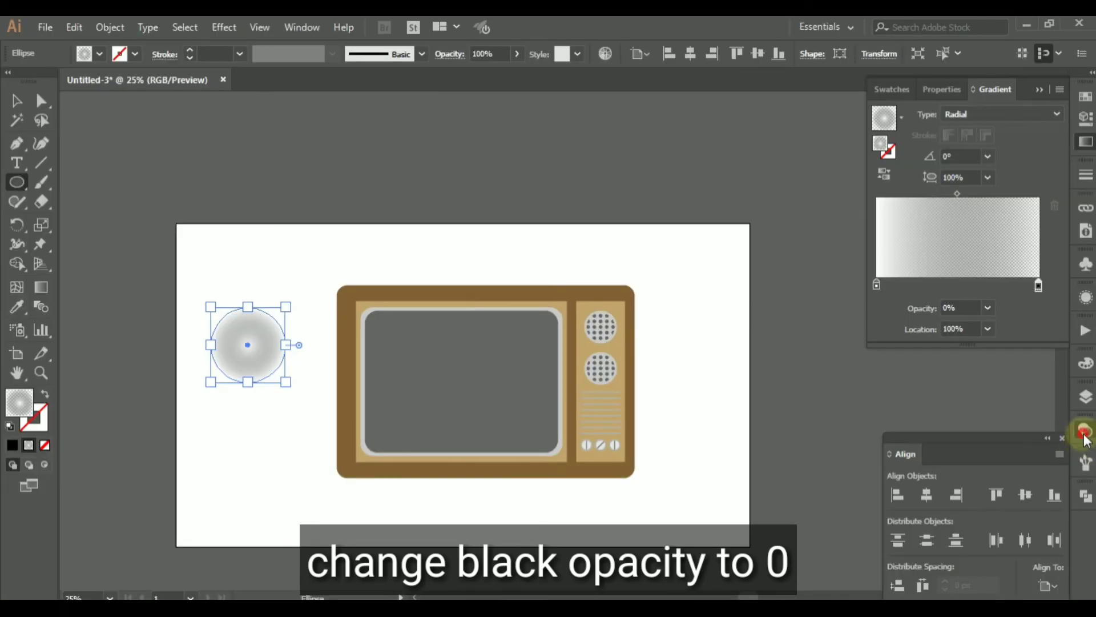
# - Set the gradient circle's blending mode to Screen and deselect it
pyautogui.click(1086, 435)
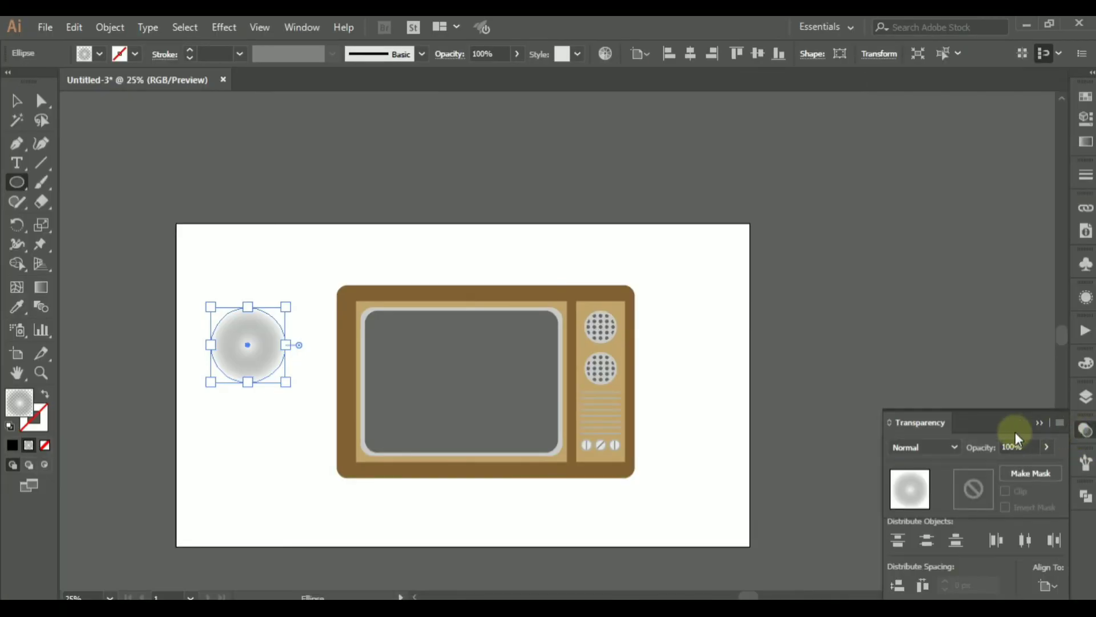
pyautogui.click(927, 446)
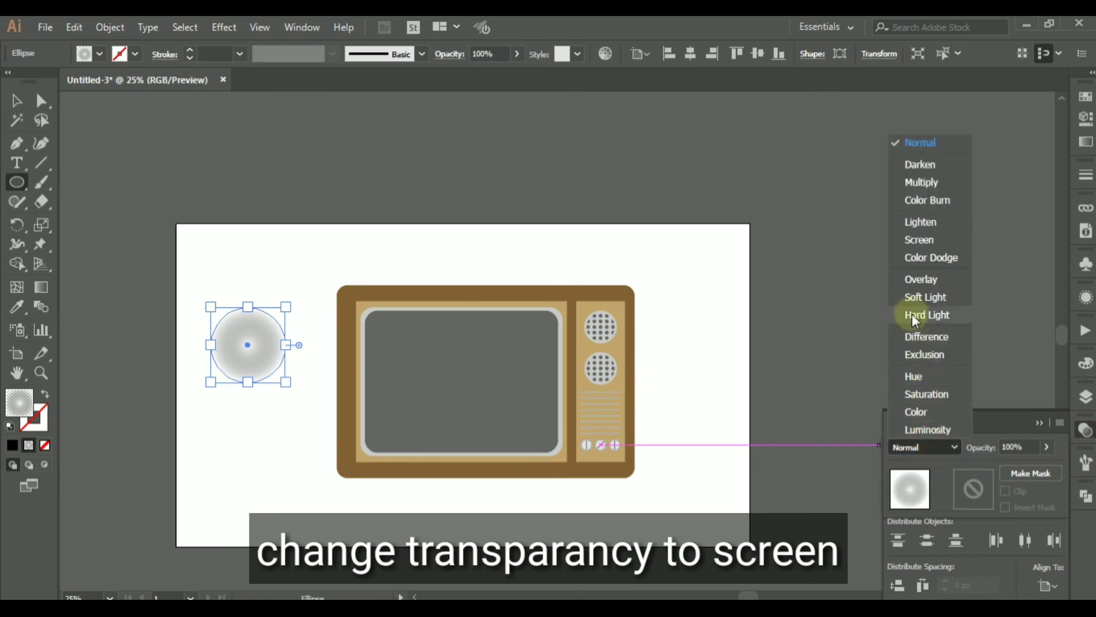
pyautogui.click(930, 241)
pyautogui.click(17, 101)
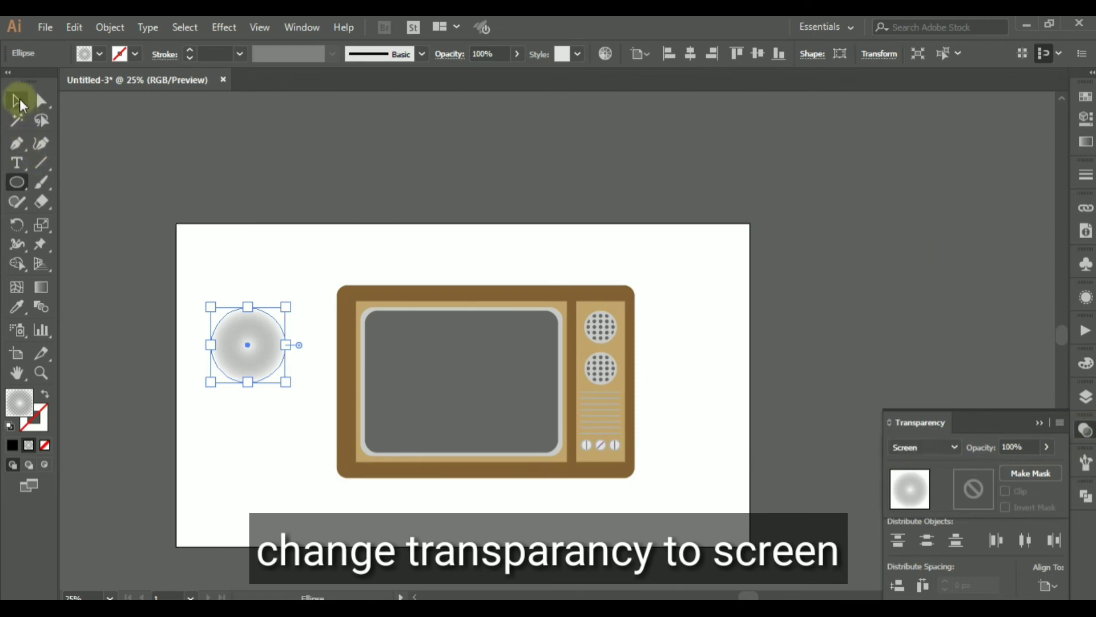
pyautogui.click(183, 162)
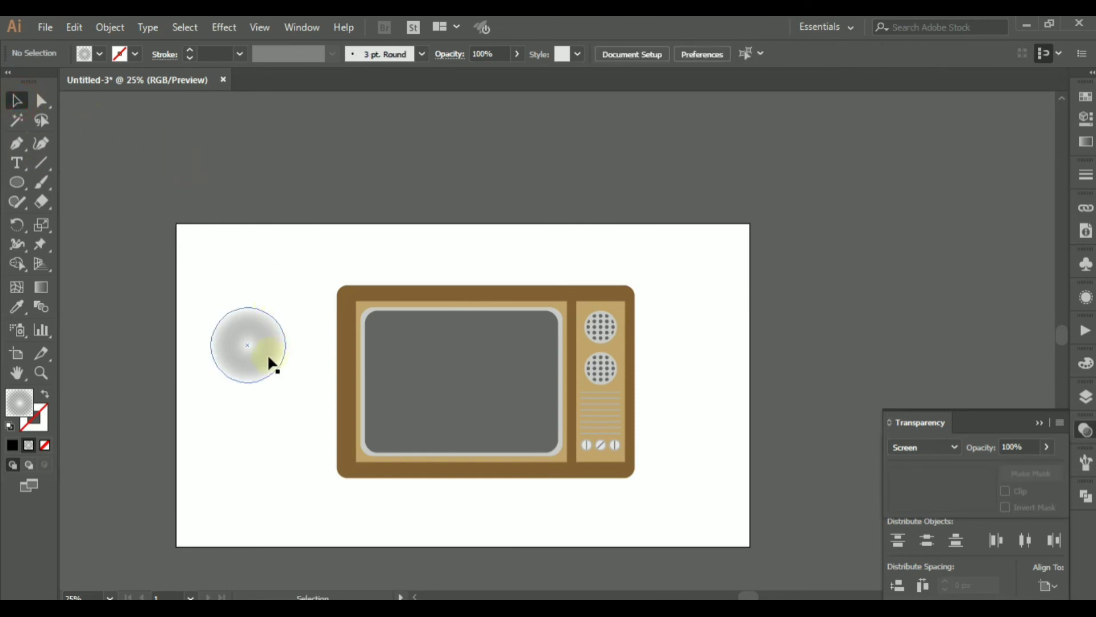
# - Move the gradient circle to the middle of the TV screen and enlarge it proportionally about its centre to roughly the grey frame's width
pyautogui.moveTo(268, 356); pyautogui.dragTo(484, 396)
pyautogui.click(706, 406)
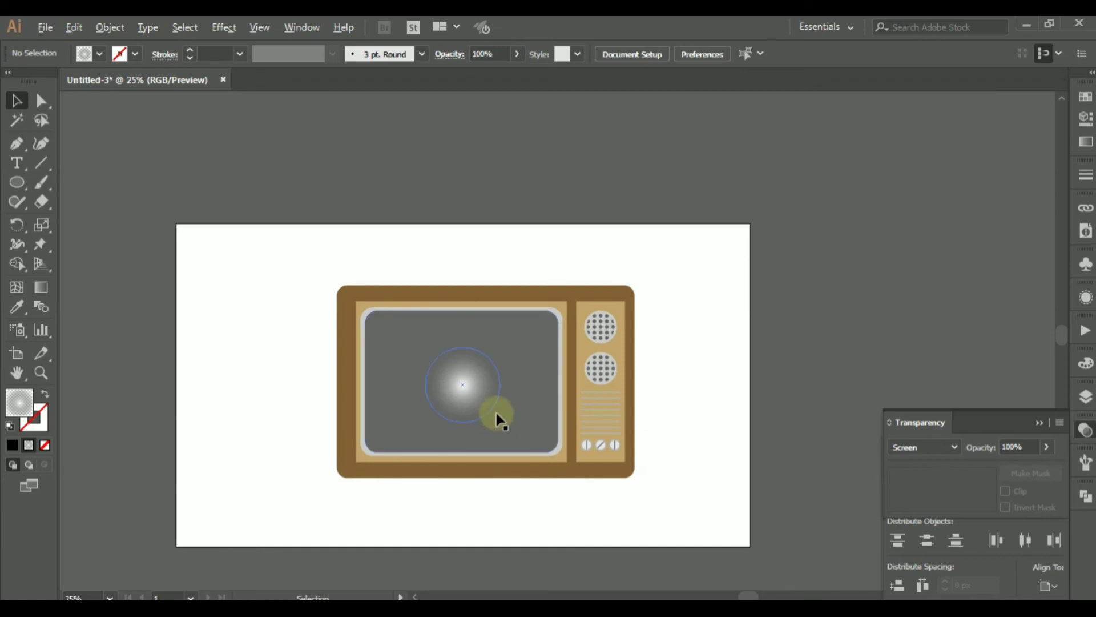
pyautogui.scroll(2, 498, 421)
pyautogui.click(470, 372)
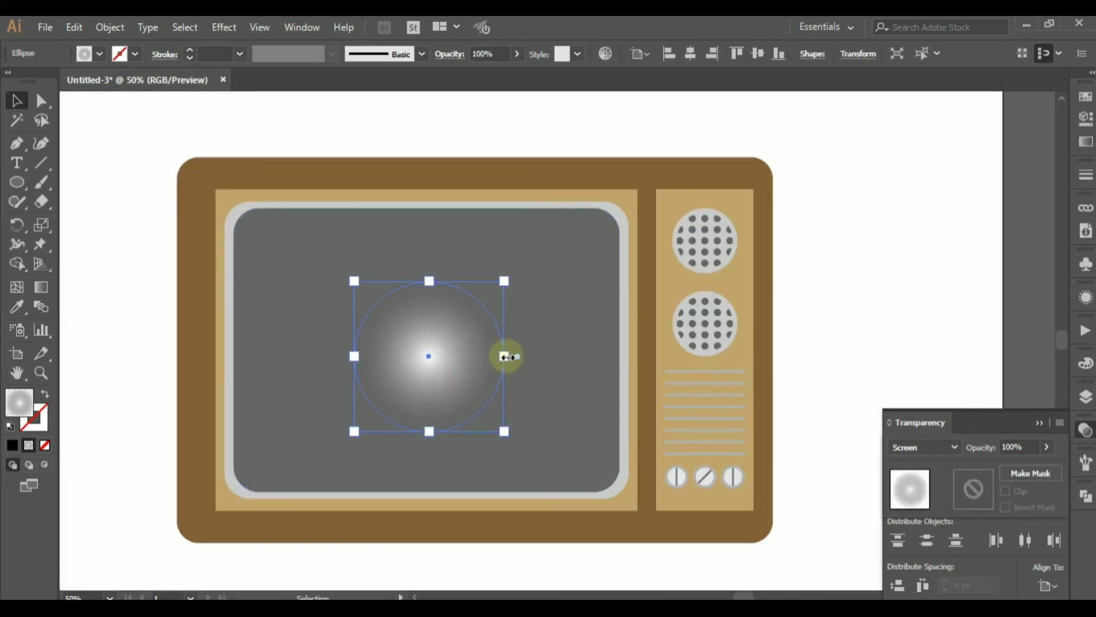
pyautogui.moveTo(507, 357); pyautogui.dragTo(629, 367)
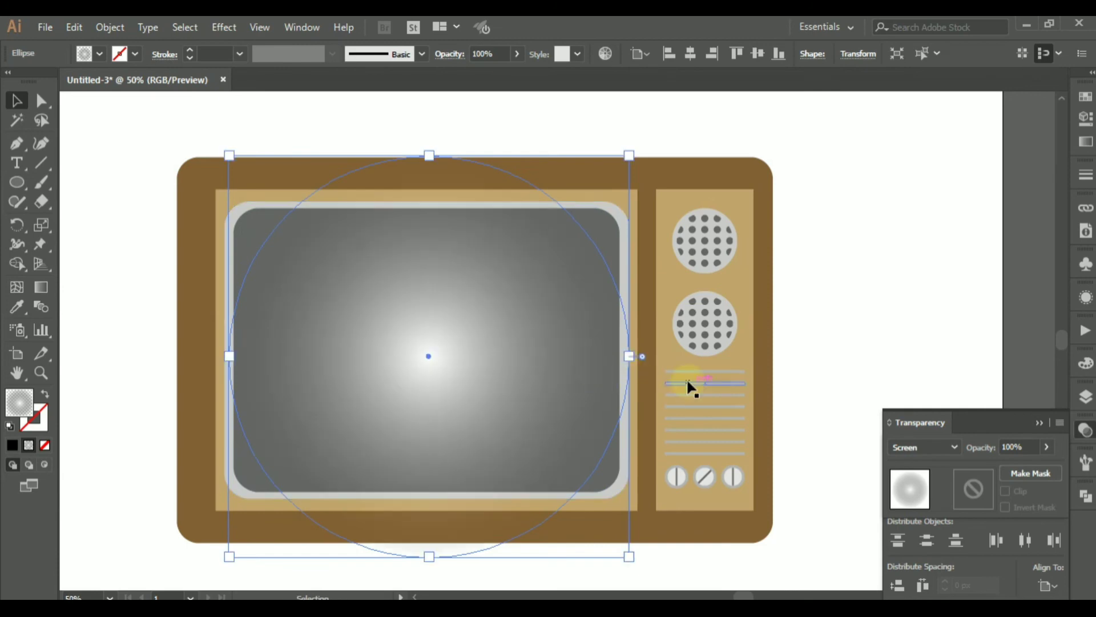
pyautogui.click(853, 323)
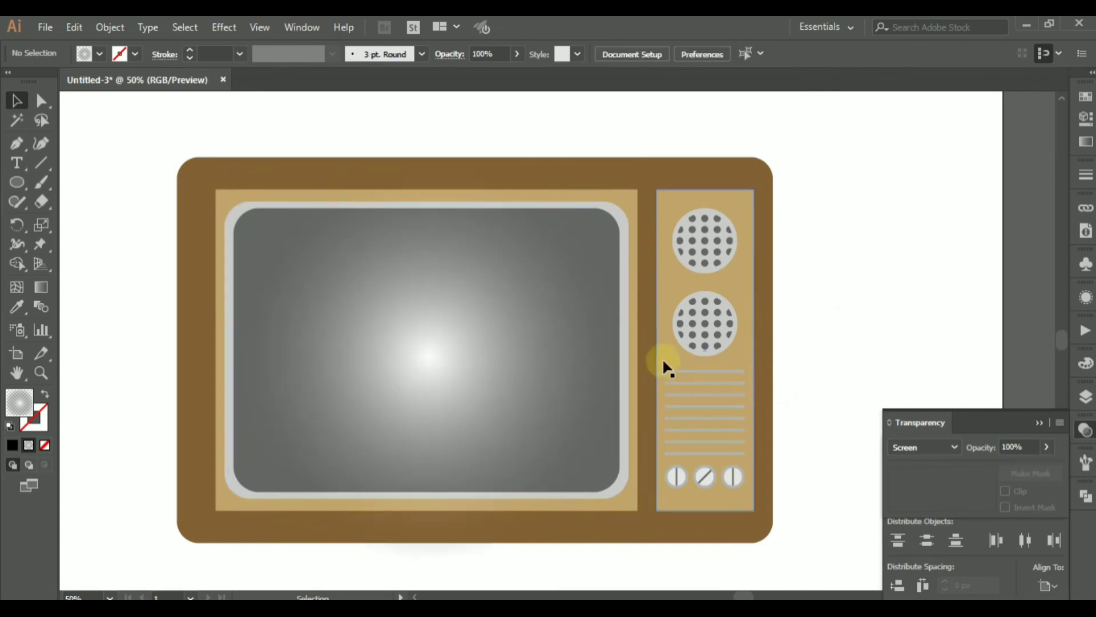
# - Recolour the white stop of the screen glow circle's radial gradient to a dark grey swatch and deselect the circle
pyautogui.click(569, 365)
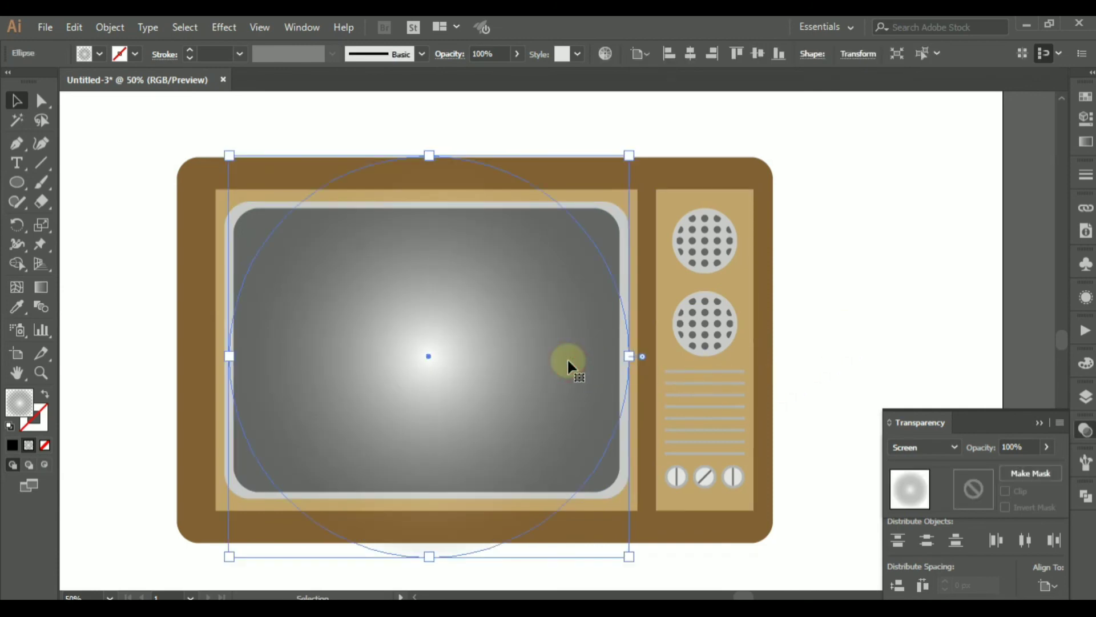
pyautogui.click(1086, 141)
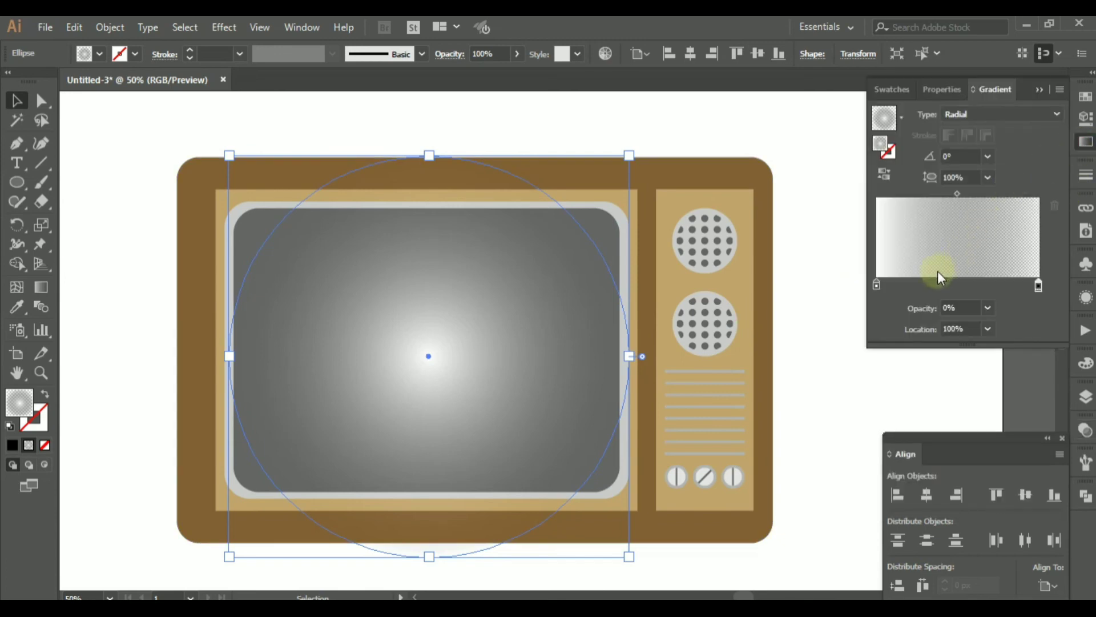
pyautogui.click(877, 286)
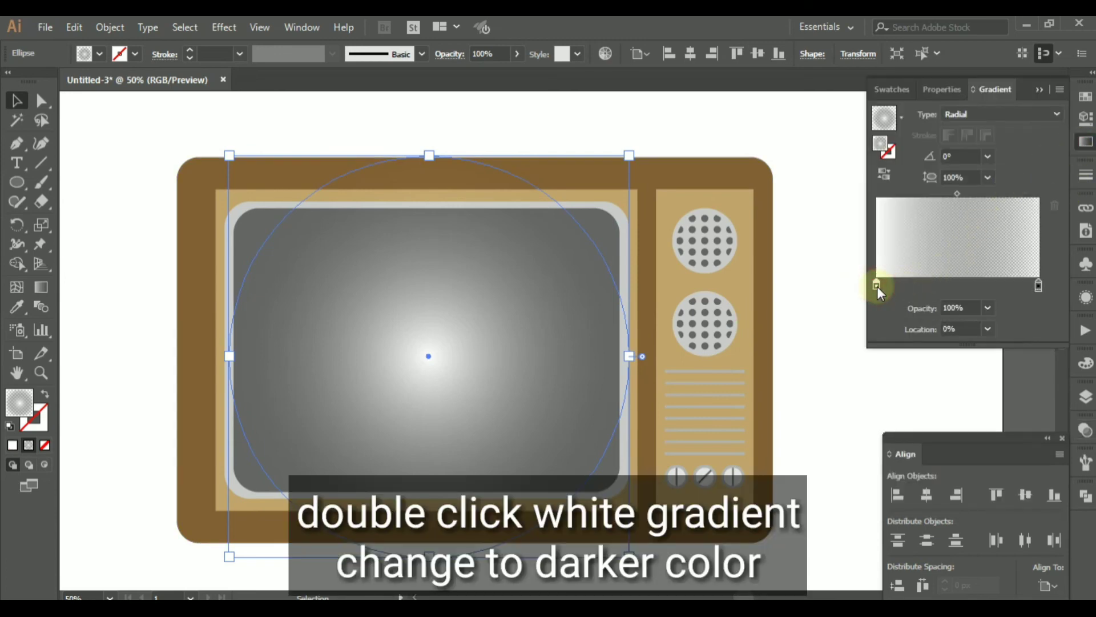
pyautogui.doubleClick(877, 286)
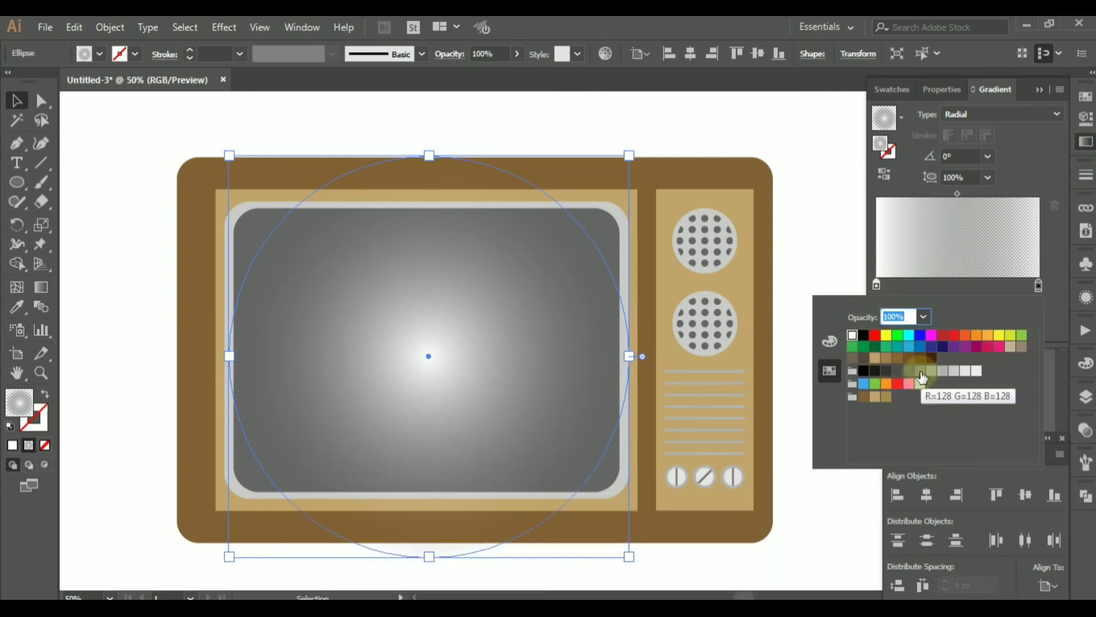
pyautogui.click(920, 372)
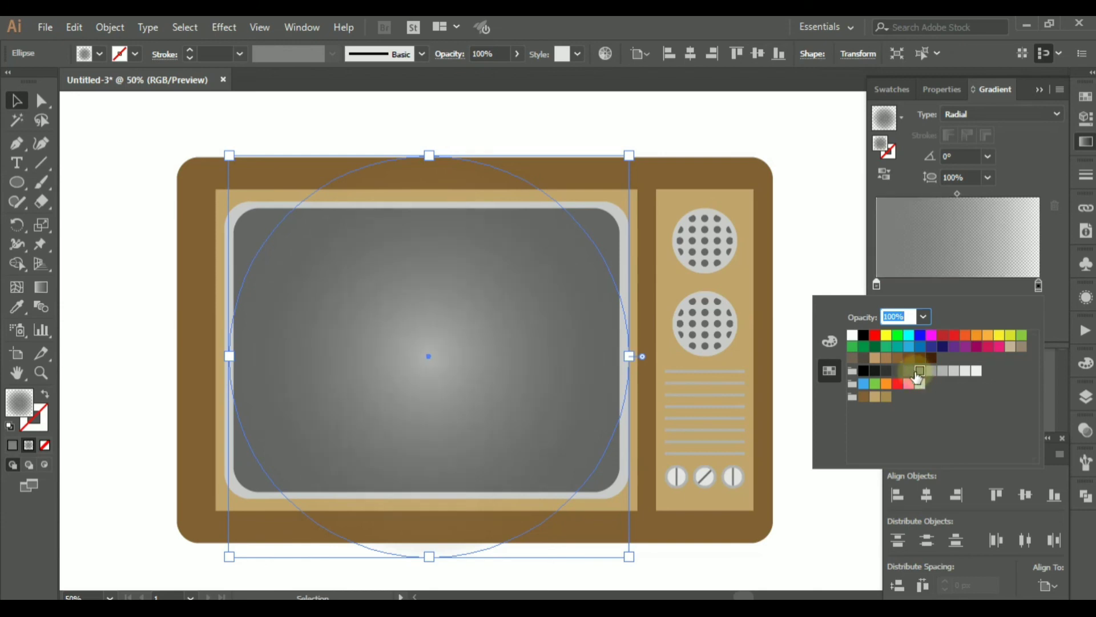
pyautogui.click(899, 374)
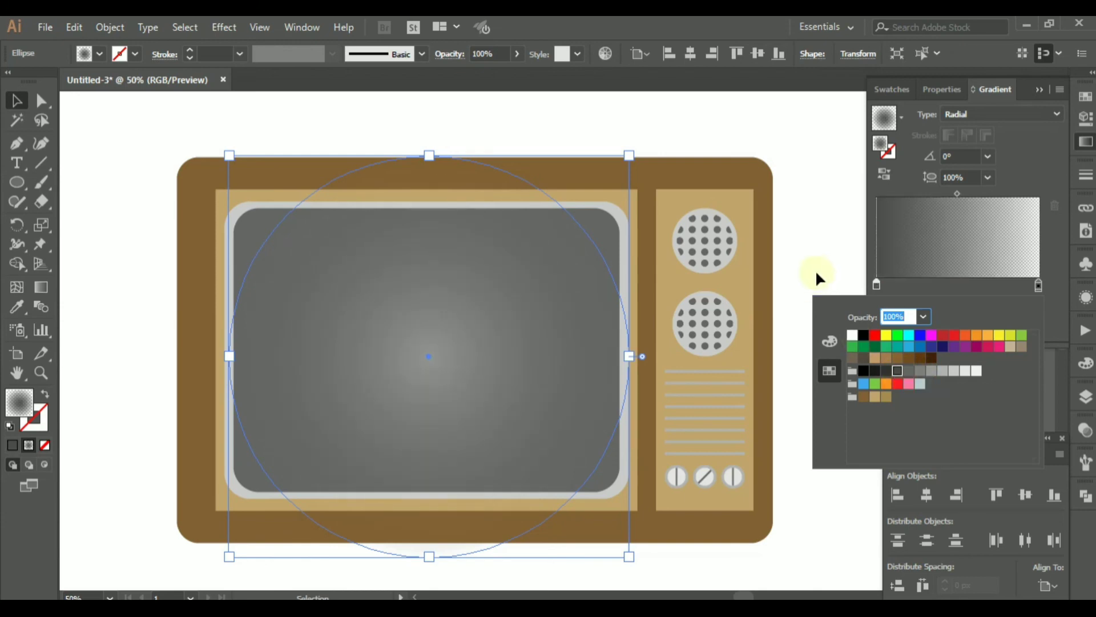
pyautogui.click(824, 255)
pyautogui.click(824, 254)
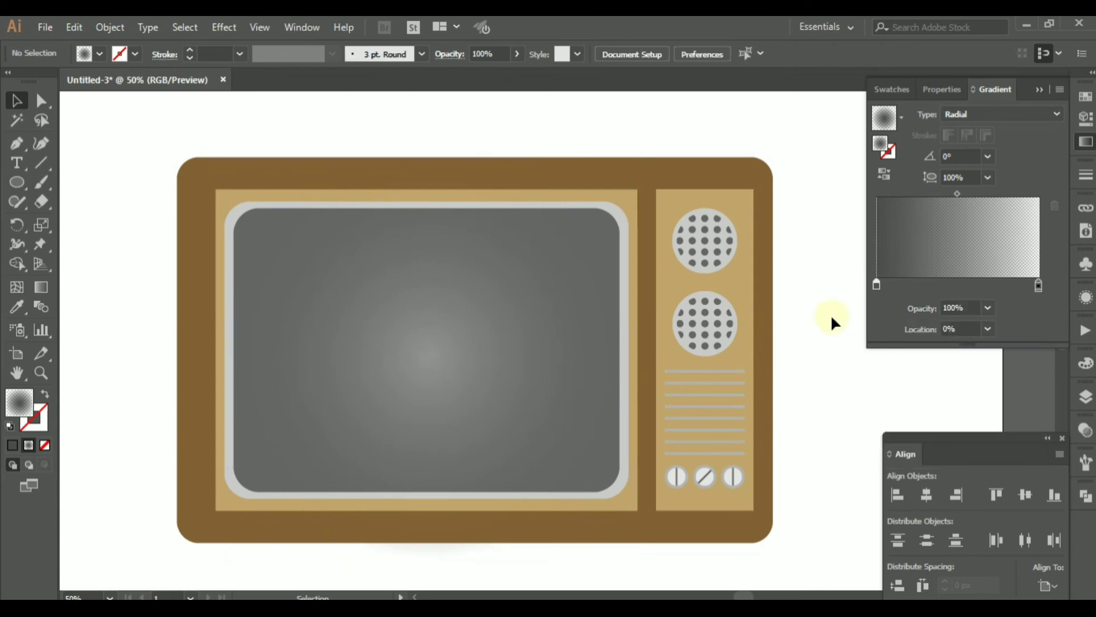
# - Select all the TV parts, including the glow circle, and group them
pyautogui.scroll(-2, 801, 326)
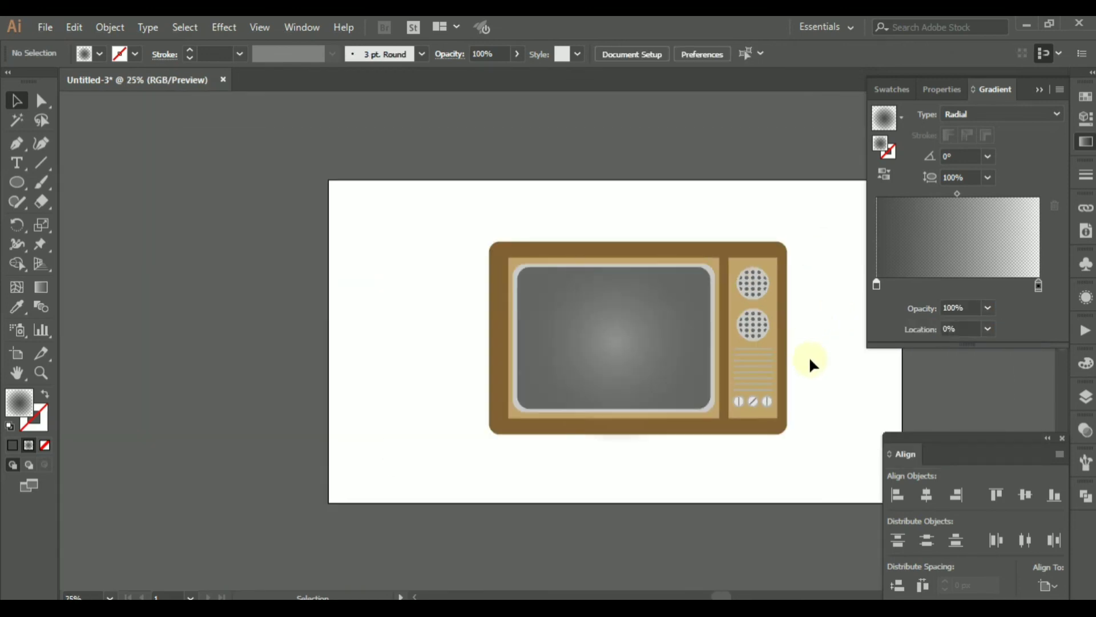
pyautogui.press('space')
pyautogui.moveTo(810, 359); pyautogui.dragTo(717, 384)
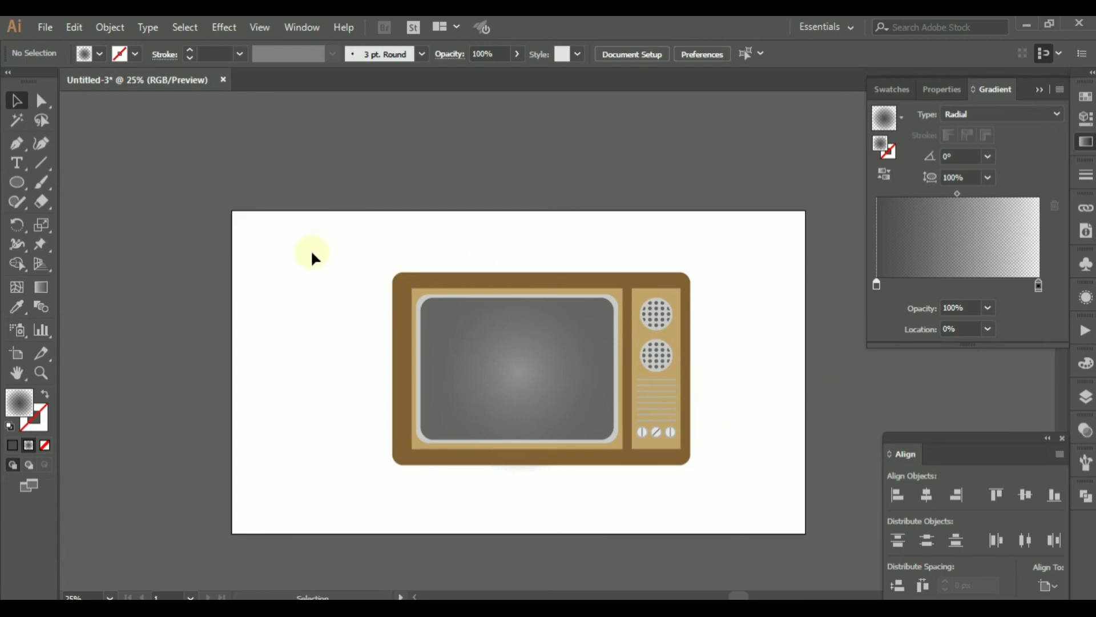
pyautogui.moveTo(320, 246); pyautogui.dragTo(737, 485)
pyautogui.rightClick(547, 376)
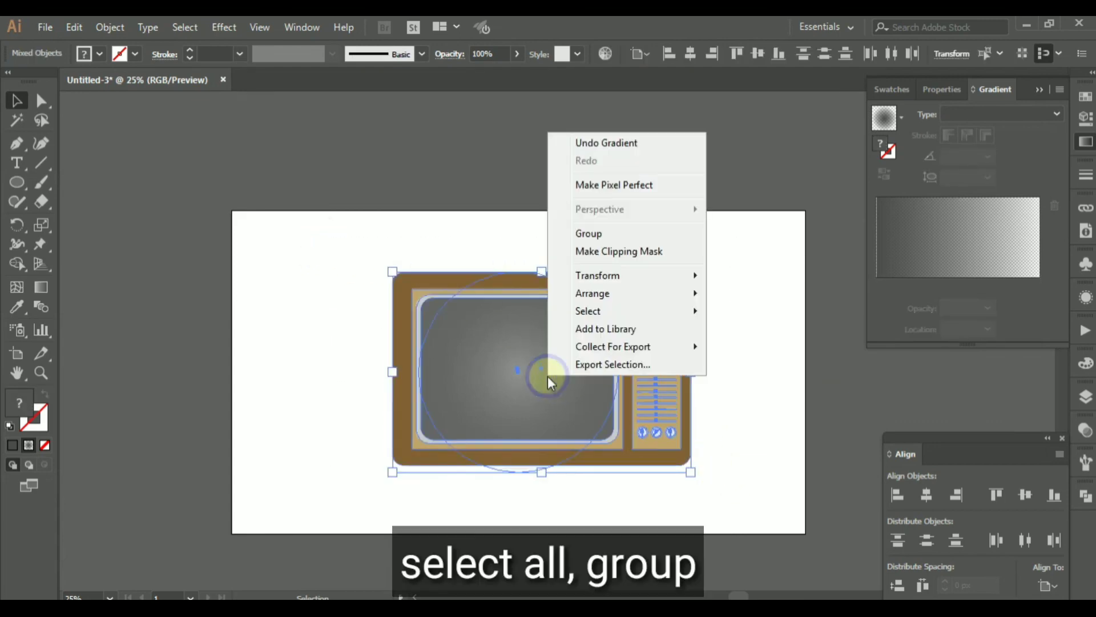
pyautogui.click(601, 234)
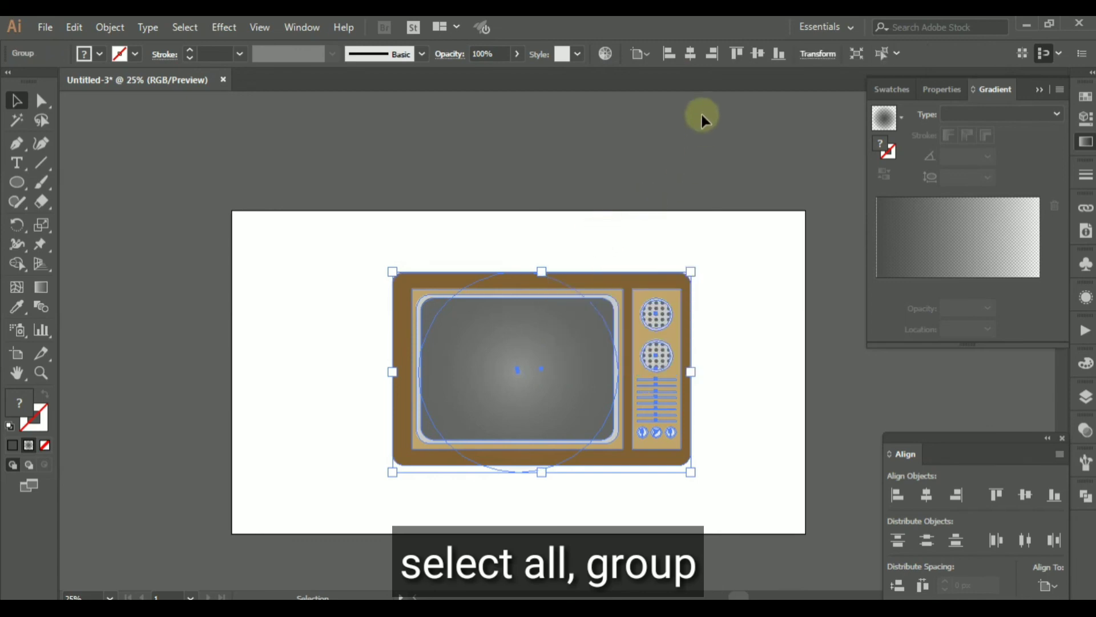
# - Centre the TV group horizontally and vertically on the artboard and deselect it
pyautogui.click(691, 53)
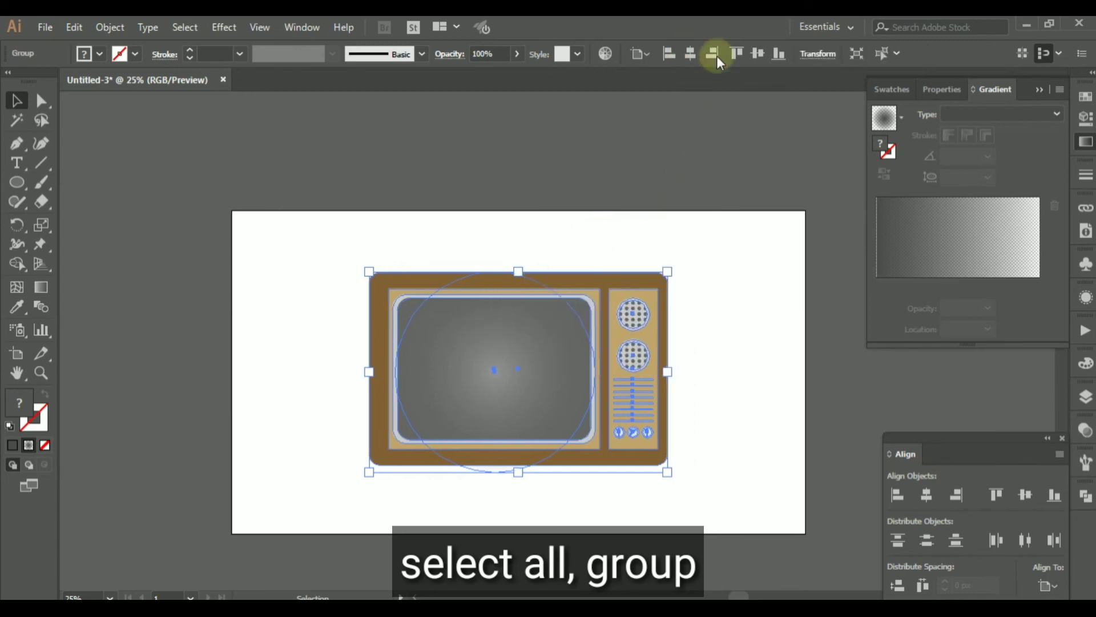
pyautogui.click(760, 55)
pyautogui.click(740, 318)
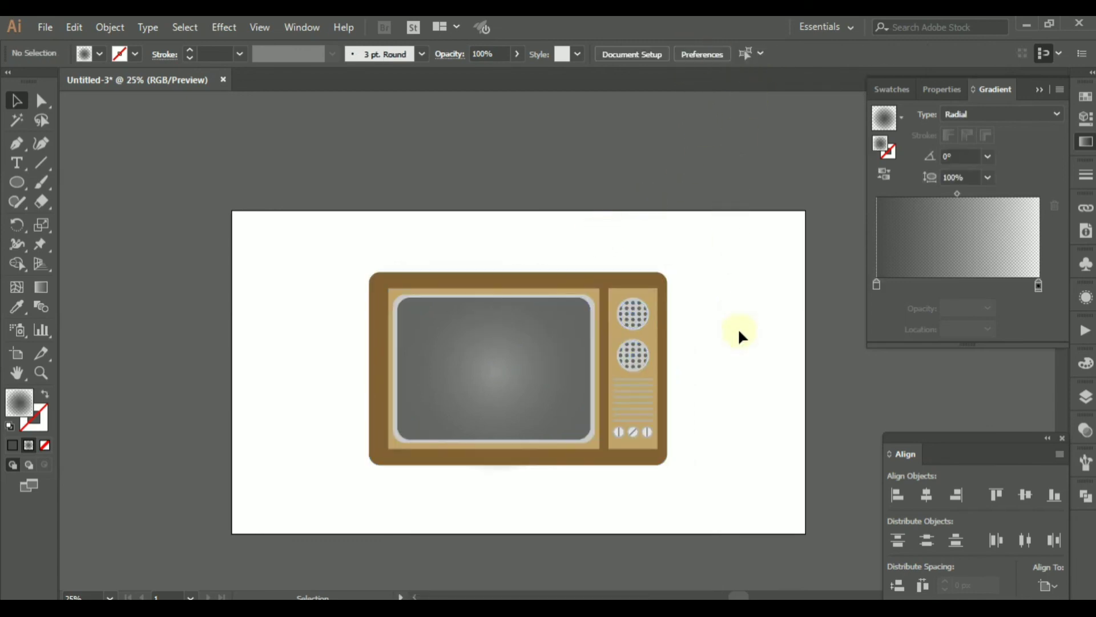
# - Add the caption "CLASSIC TV BOX" in 72 pt Myriad Pro Regular below the TV
pyautogui.scroll(-1, 725, 348)
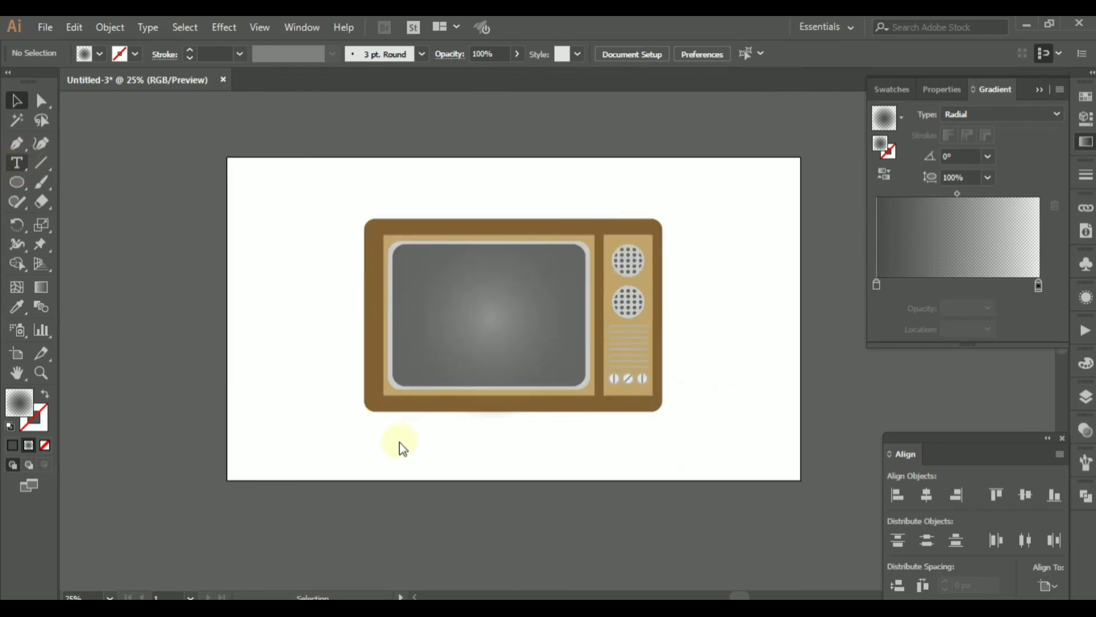
pyautogui.click(385, 441)
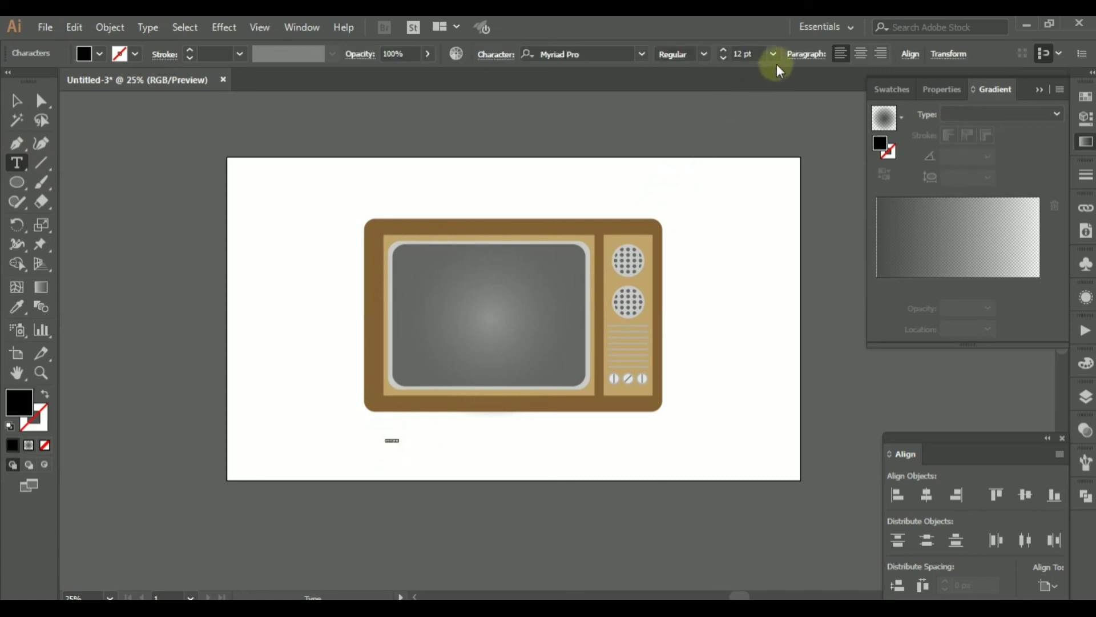
pyautogui.click(774, 54)
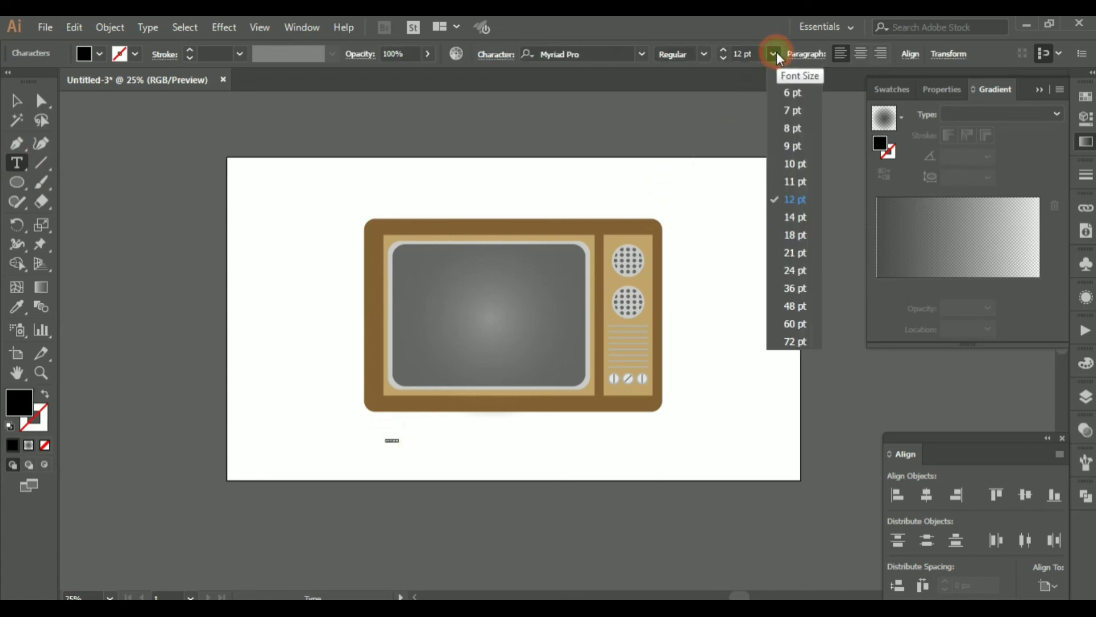
pyautogui.click(779, 341)
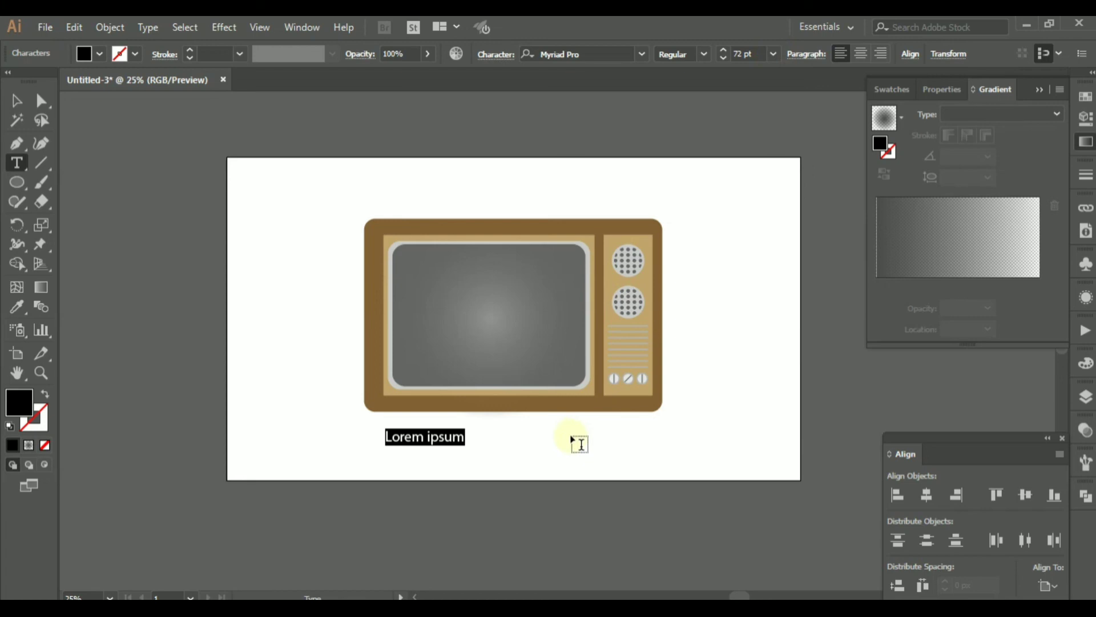
pyautogui.press('capslock')
pyautogui.write('CLASSIC TV BOX')
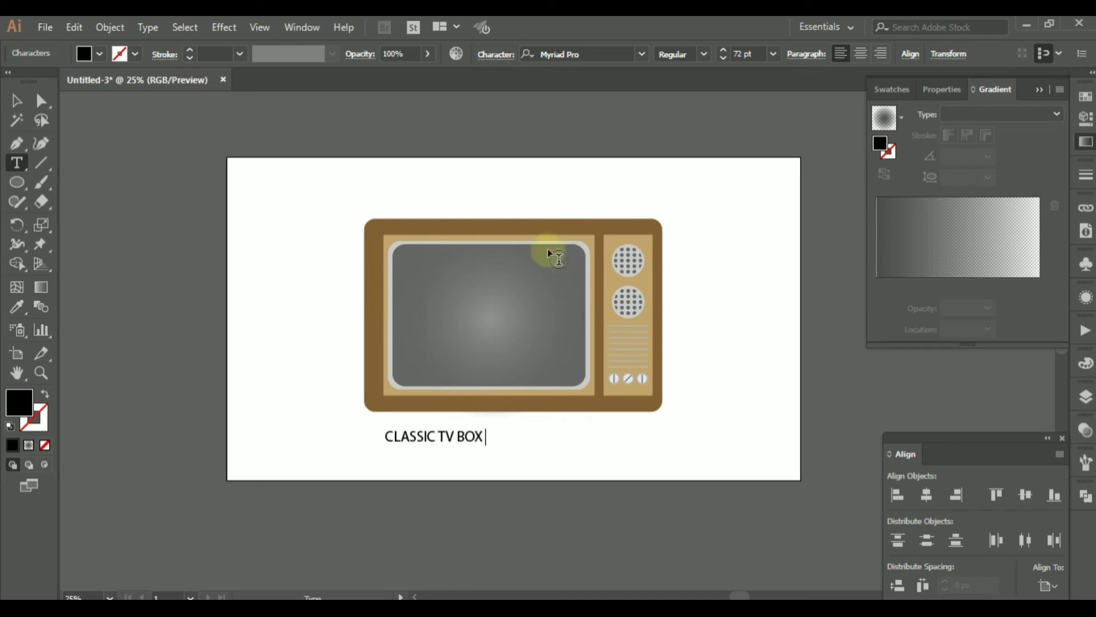
pyautogui.click(16, 101)
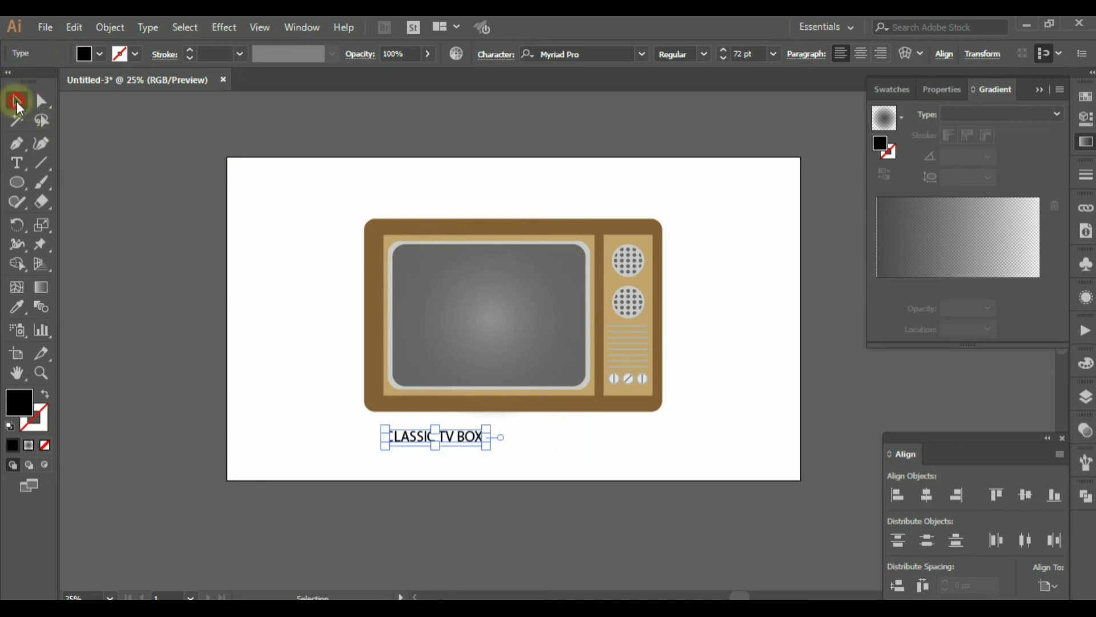
pyautogui.click(245, 257)
# - Centre the caption horizontally on the artboard and deselect it
pyautogui.click(453, 435)
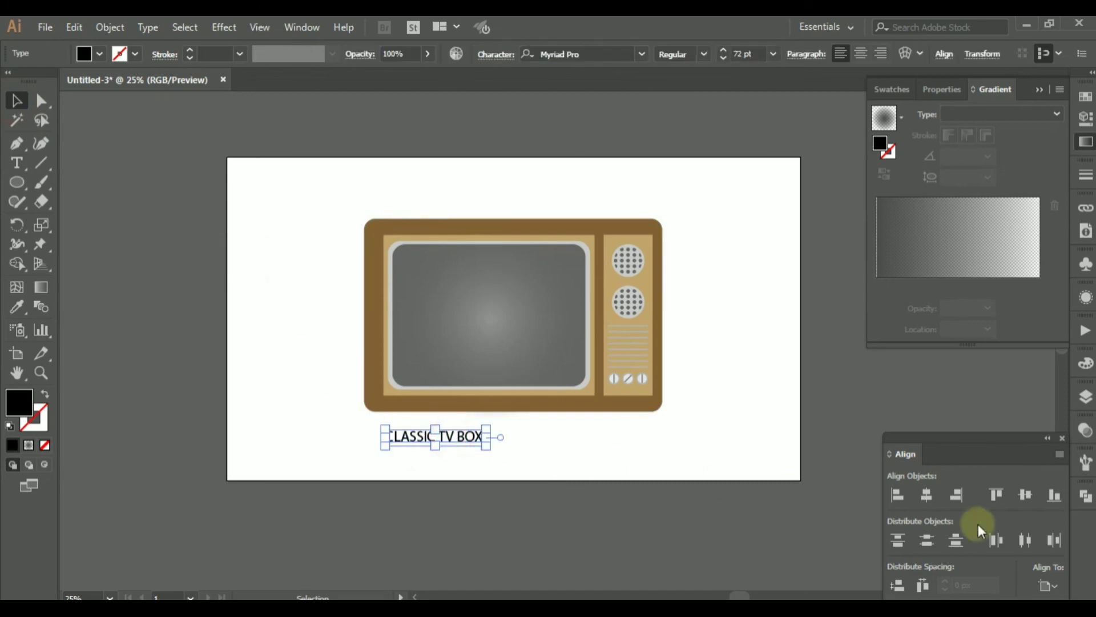
pyautogui.click(930, 495)
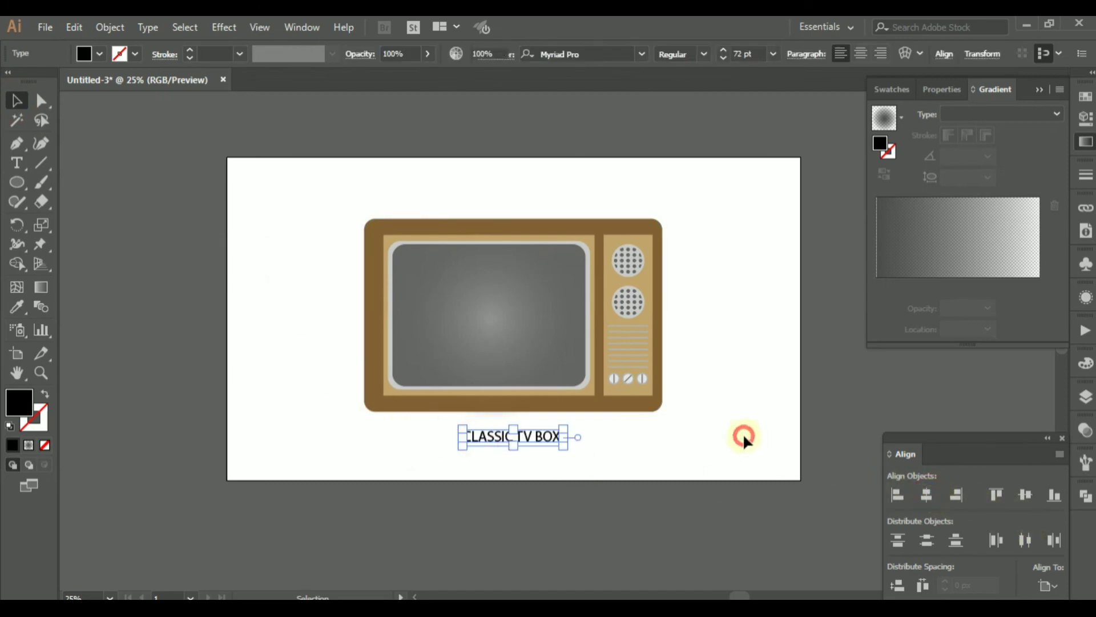
pyautogui.click(742, 433)
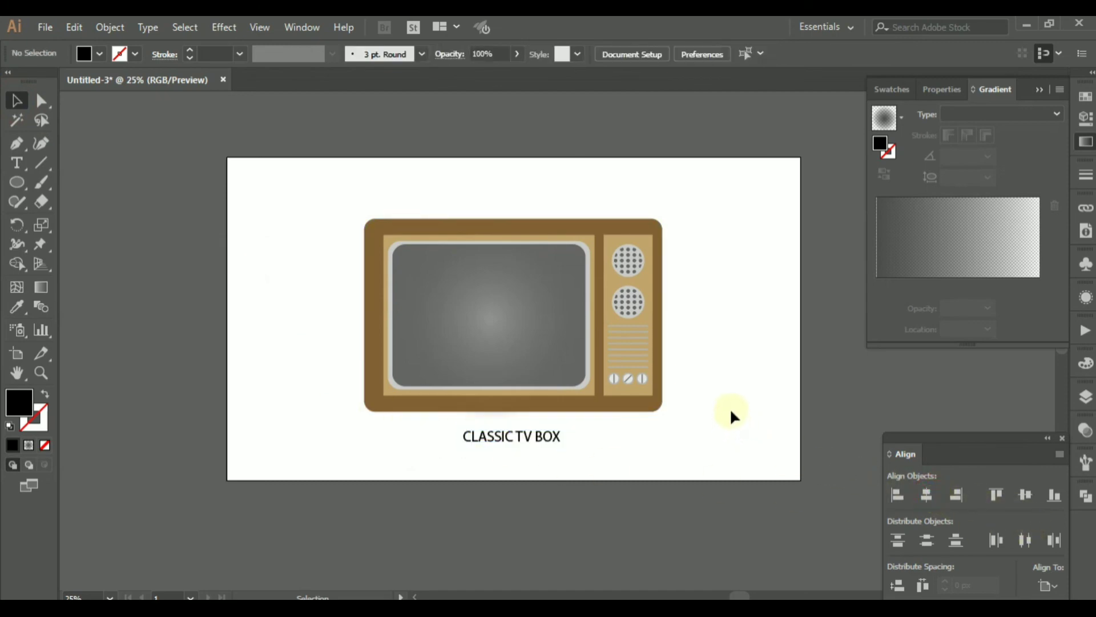